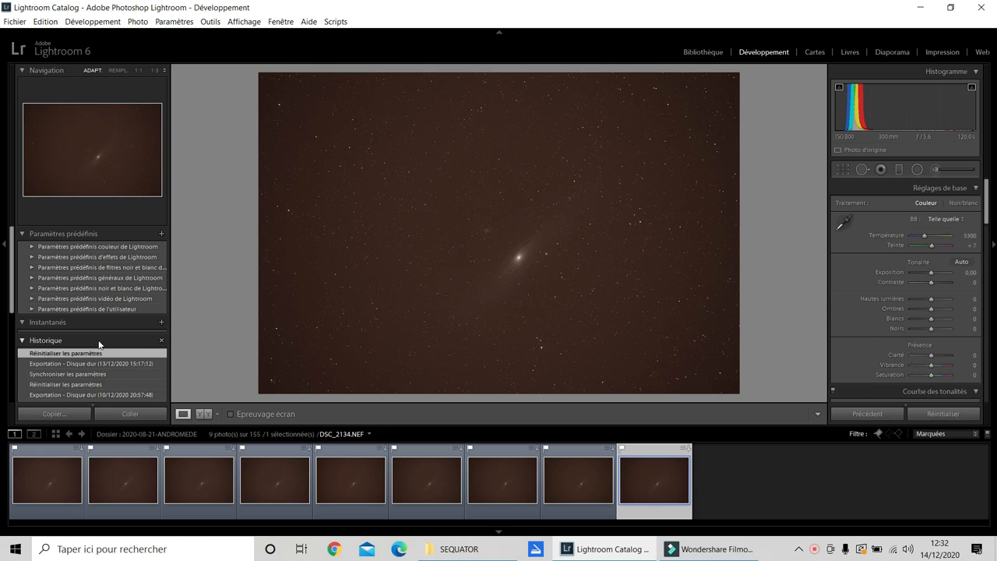
pyautogui.scroll(-2, 104, 353)
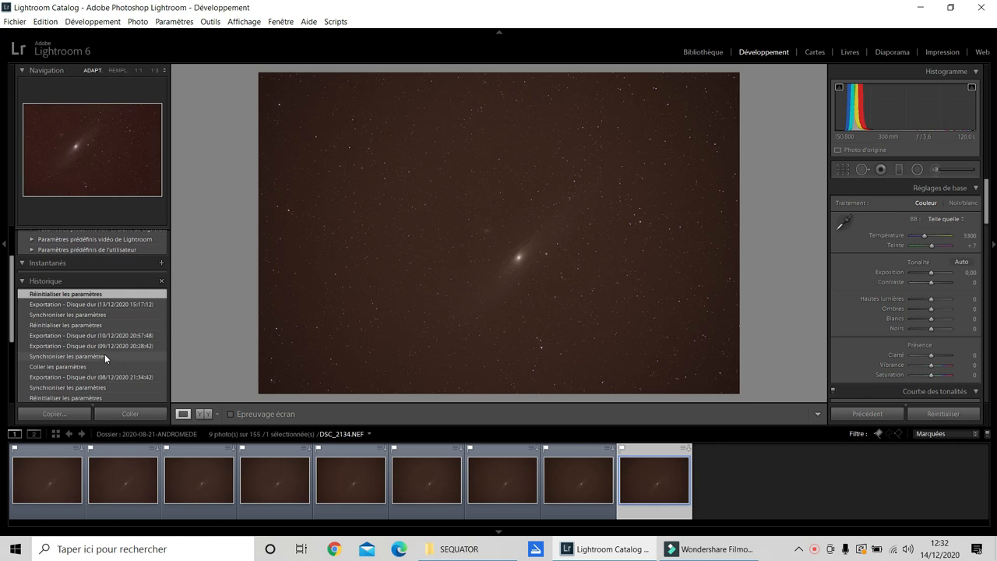
pyautogui.scroll(-1, 104, 354)
pyautogui.scroll(2, 105, 354)
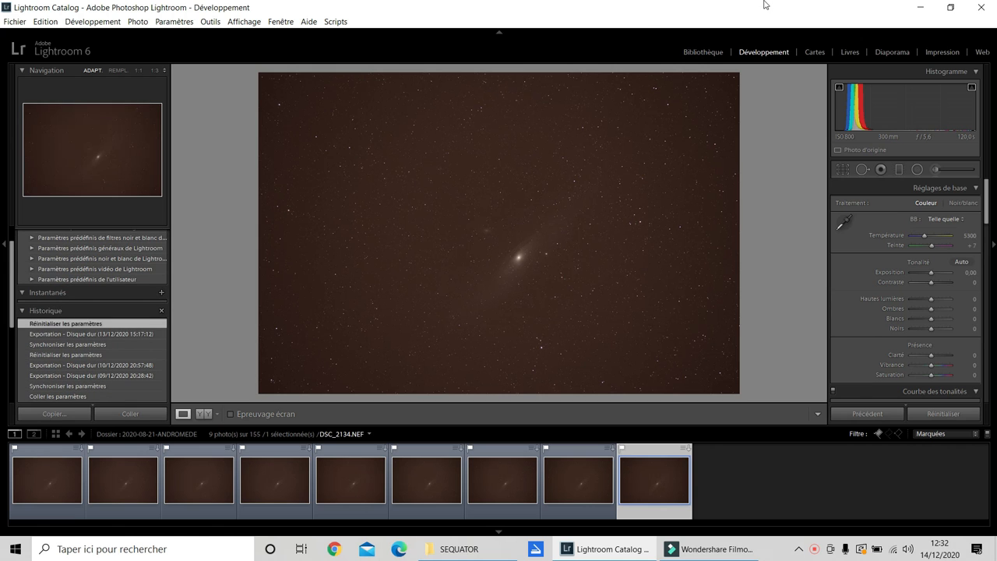
# - Examine the stacked Andromeda image from the SEQUATOR library folder at 1:1 around the galaxy core, then at fitted size
pyautogui.click(714, 51)
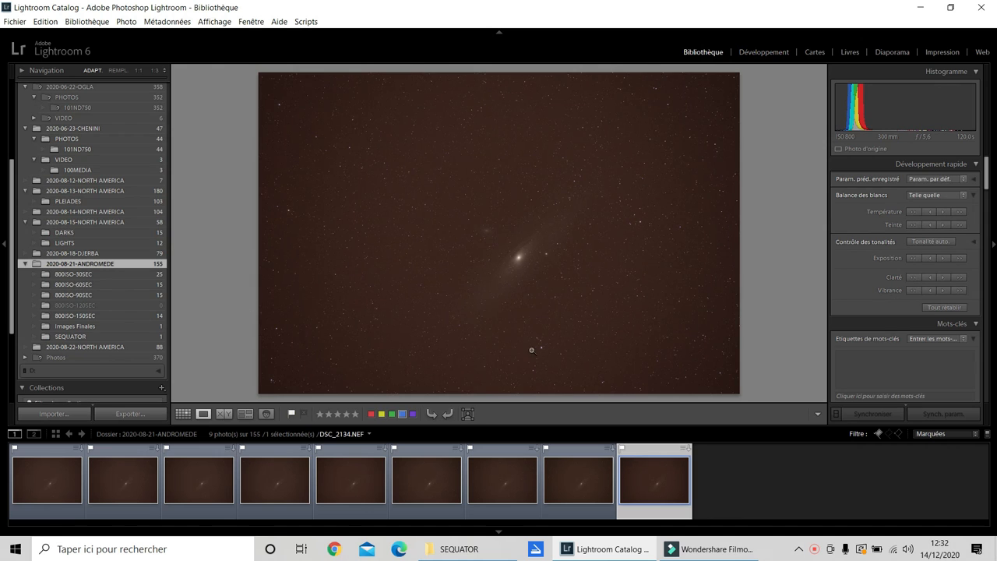
pyautogui.click(75, 336)
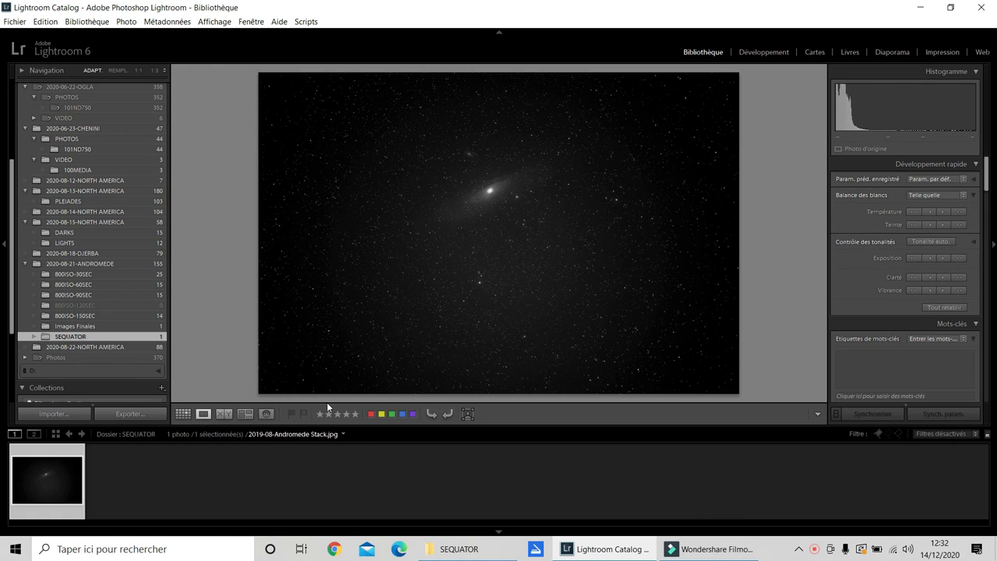
pyautogui.click(500, 205)
pyautogui.moveTo(494, 185); pyautogui.dragTo(517, 234)
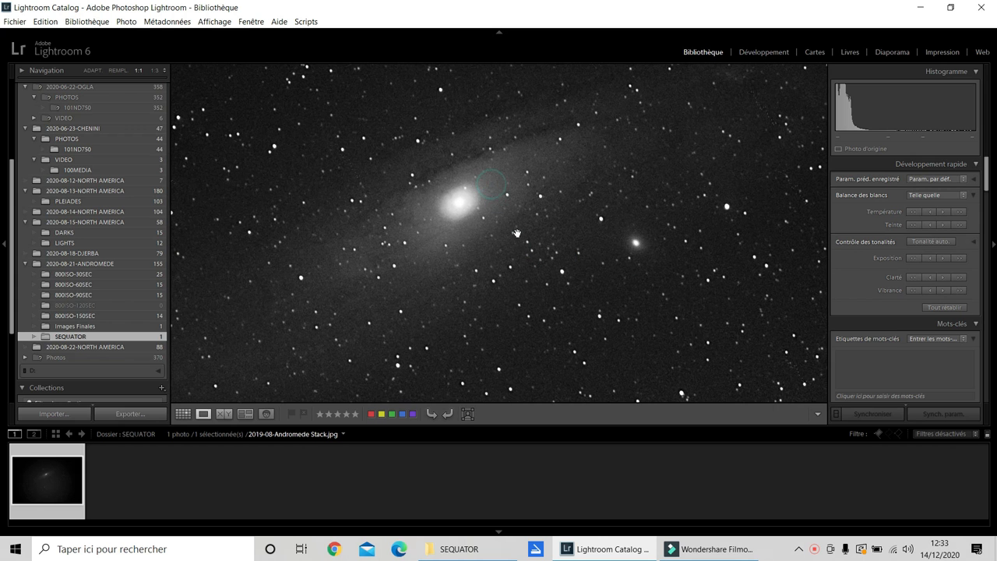
pyautogui.click(91, 74)
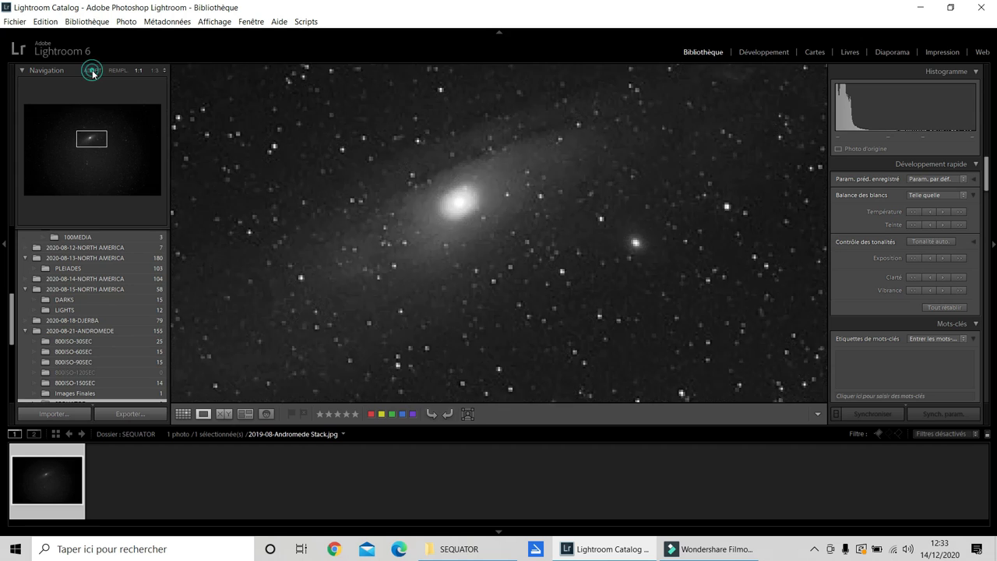
pyautogui.click(93, 70)
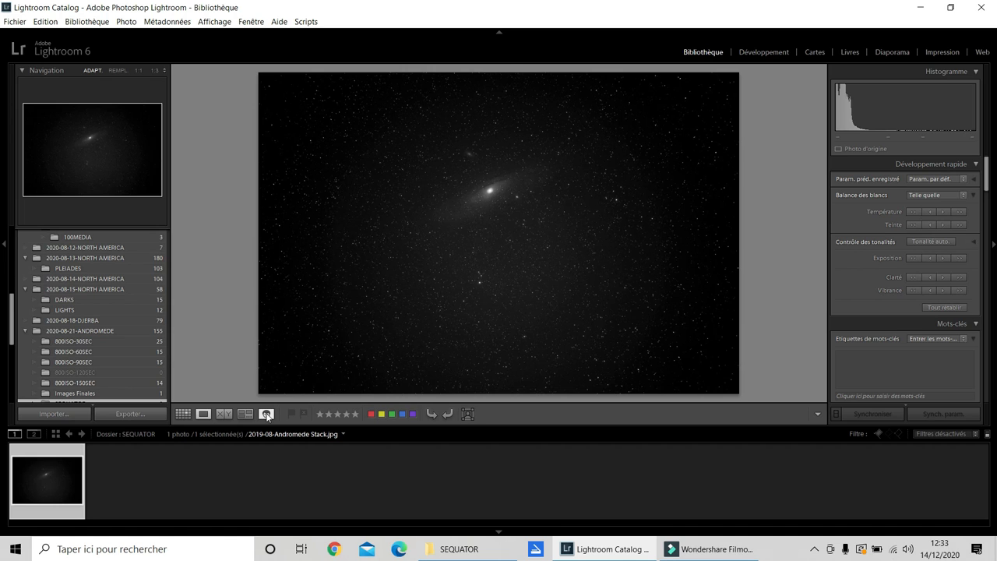
# - Show the flagged photos of the 2020-08-21-ANDROMEDE folder in the library
pyautogui.scroll(-2, 68, 340)
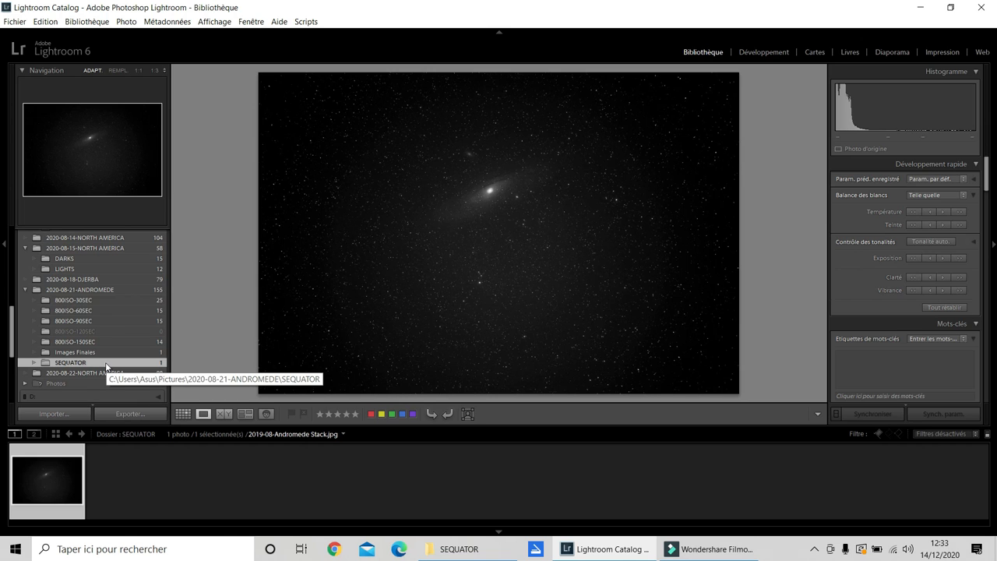
pyautogui.scroll(2, 105, 362)
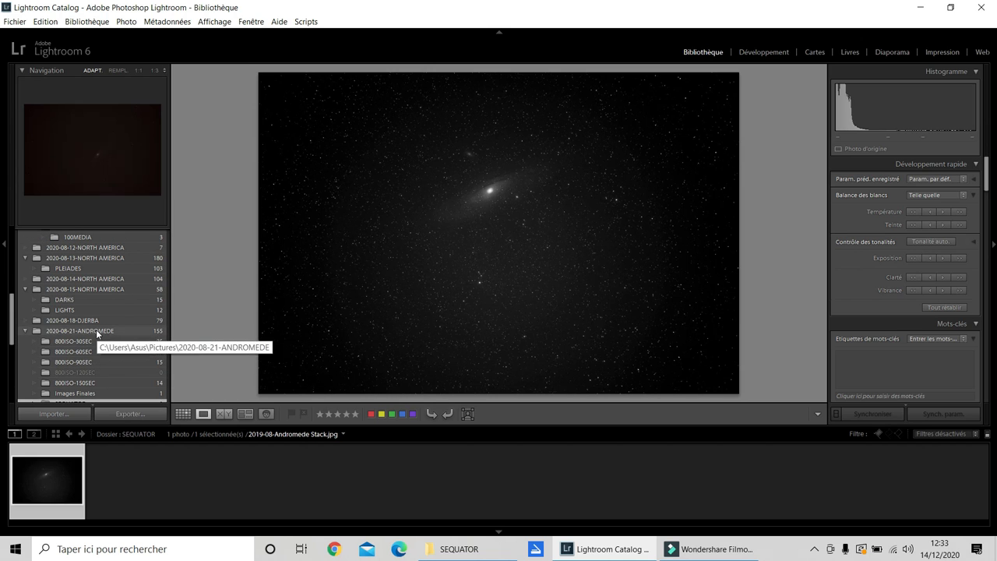
pyautogui.click(96, 330)
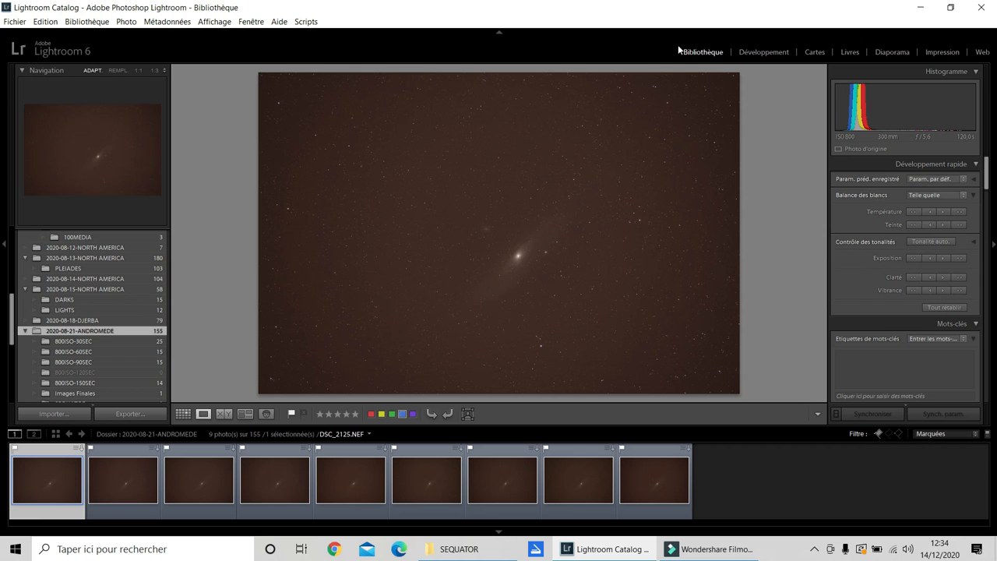
# - Crop the first photo to a 16 x 9 frame around the galaxy in the Develop module
pyautogui.click(764, 51)
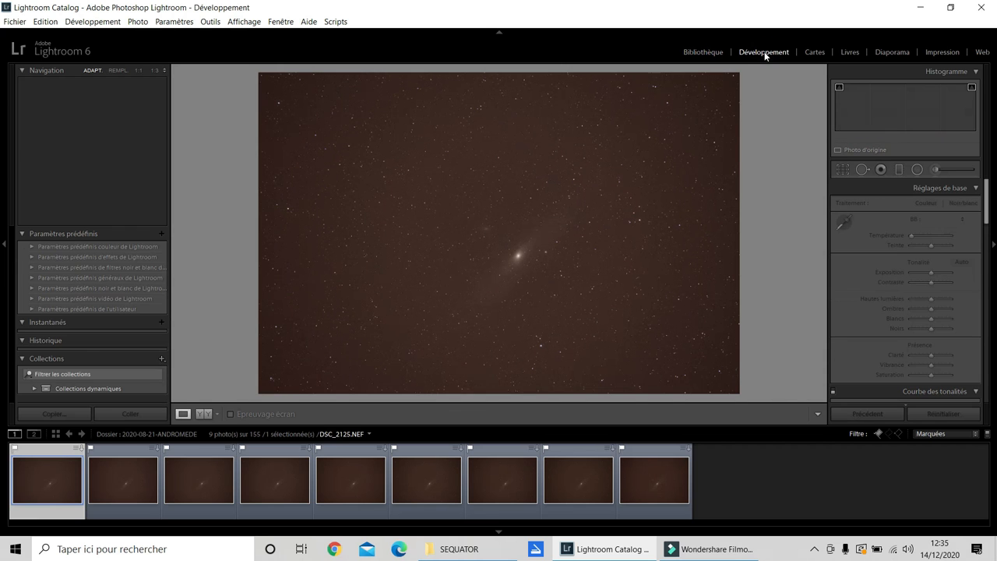
pyautogui.click(842, 169)
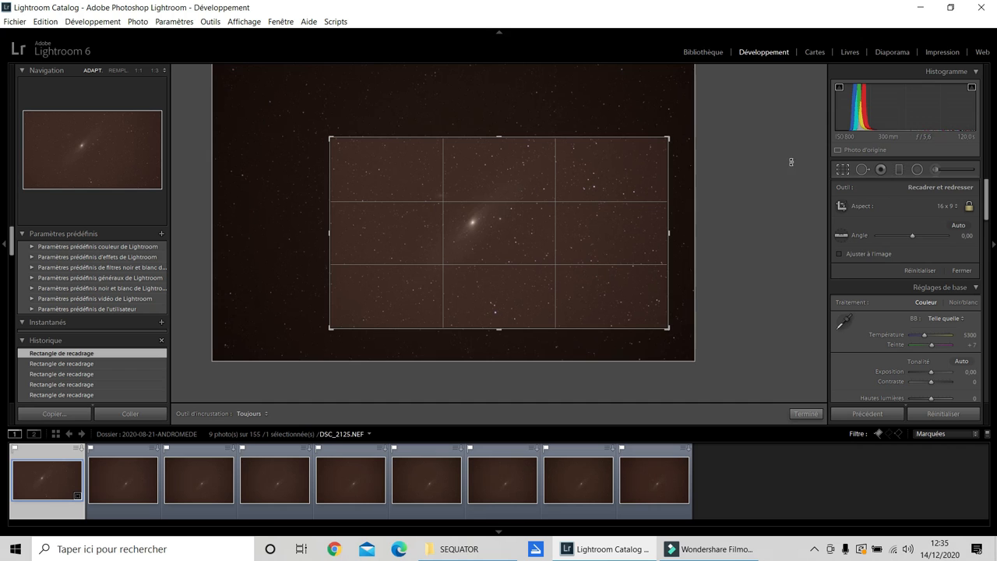
pyautogui.click(843, 171)
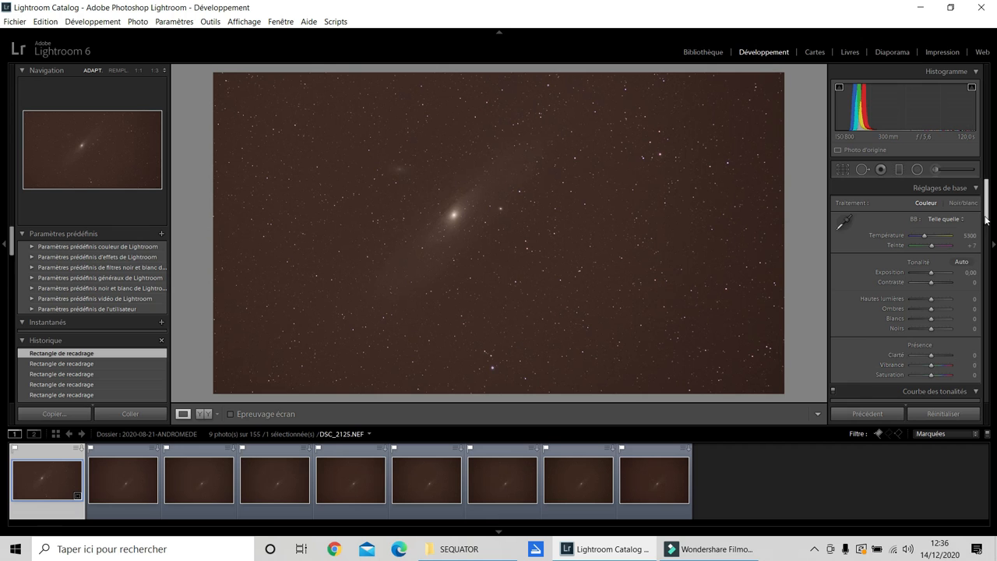
# - Raise the photo's Vibrance and Saturation to +100 and set the white balance temperature to 4533
pyautogui.moveTo(986, 213); pyautogui.dragTo(996, 233)
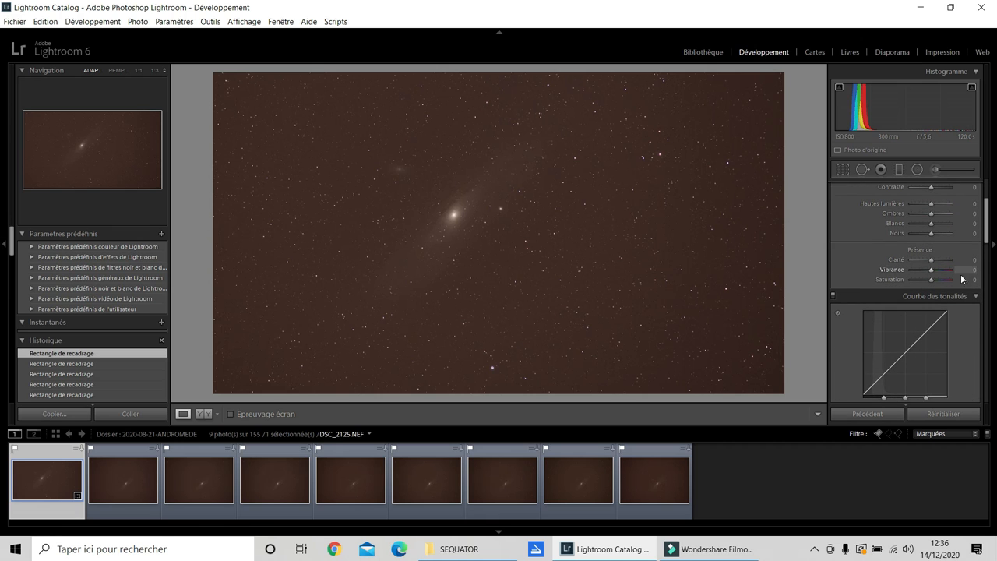
pyautogui.moveTo(930, 269); pyautogui.dragTo(956, 279)
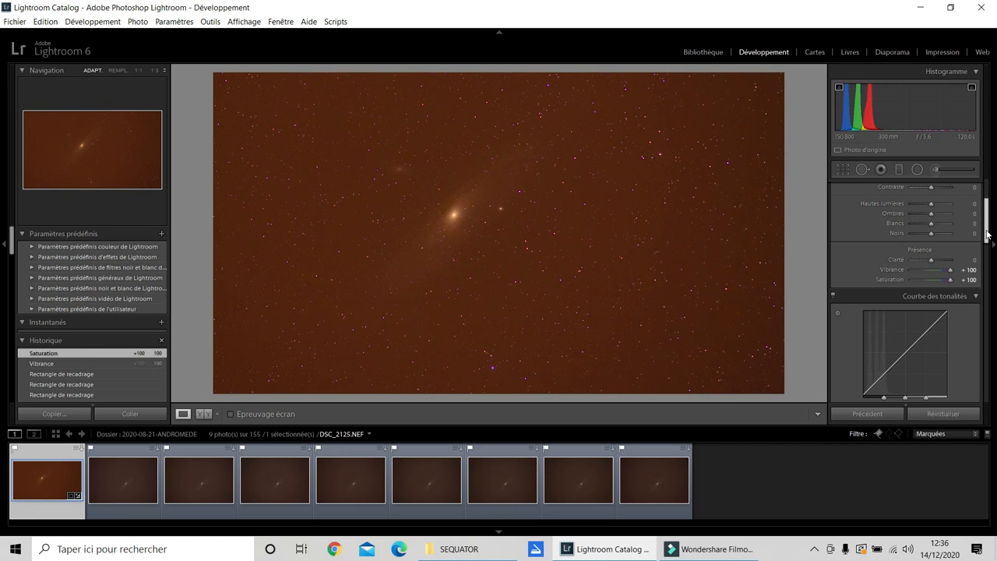
pyautogui.scroll(2, 991, 234)
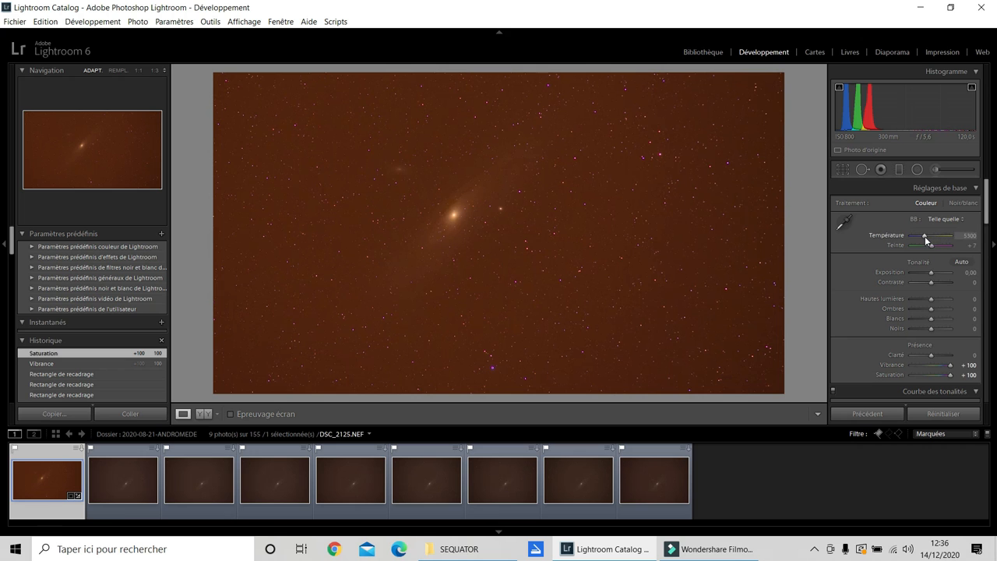
pyautogui.moveTo(925, 236); pyautogui.dragTo(920, 241)
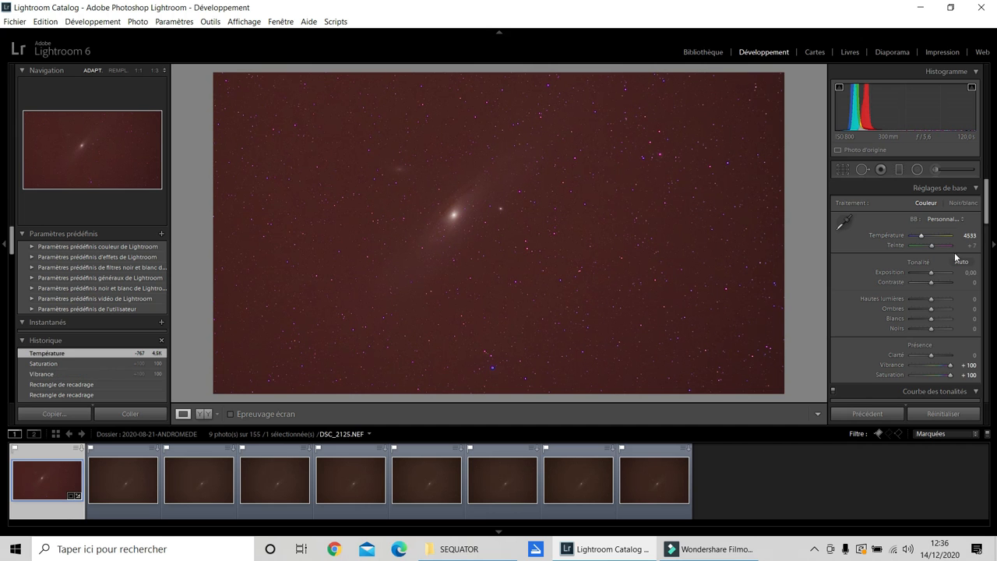
# - Reset the photo's Vibrance and Saturation to 0
pyautogui.moveTo(986, 207); pyautogui.dragTo(996, 224)
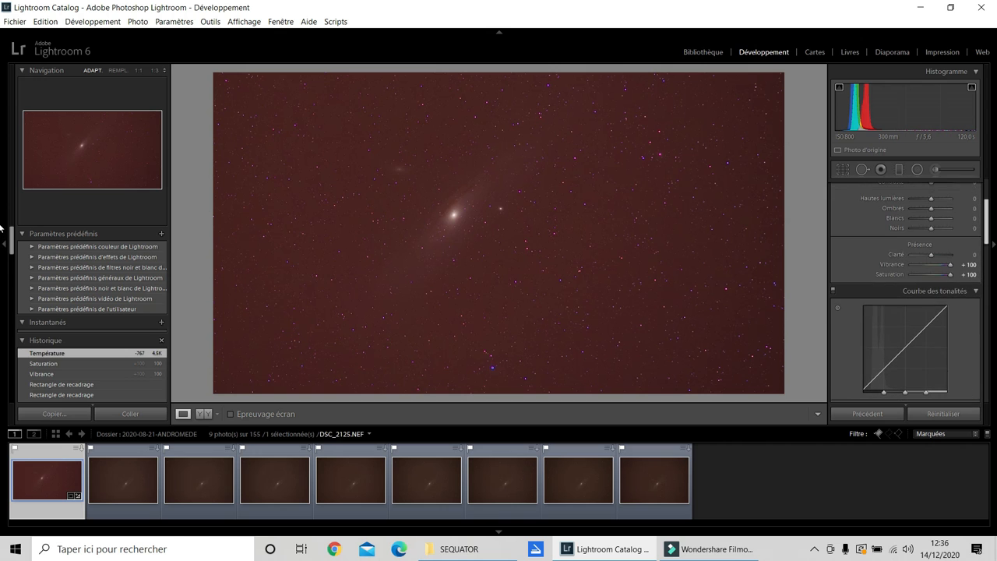
pyautogui.doubleClick(949, 266)
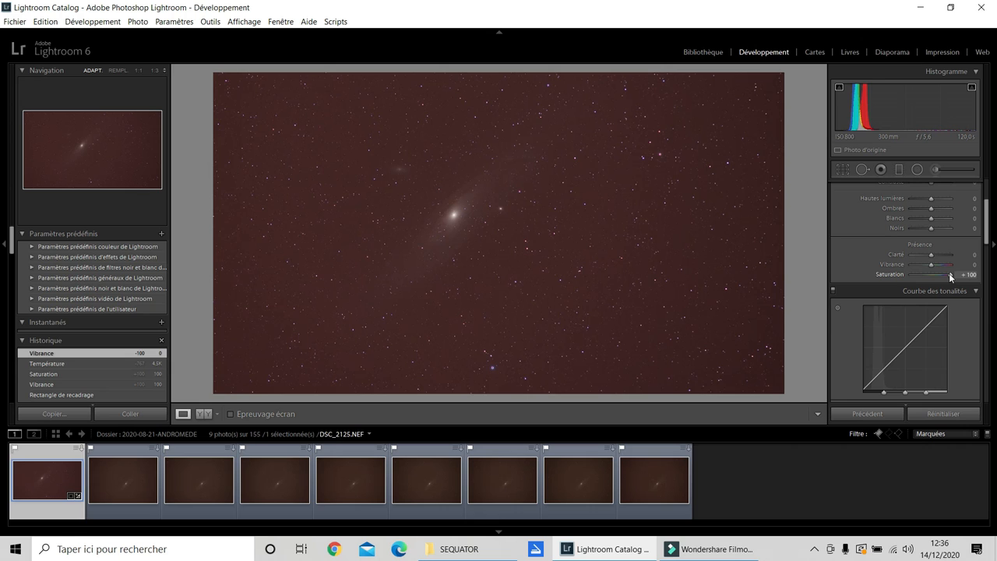
pyautogui.doubleClick(949, 274)
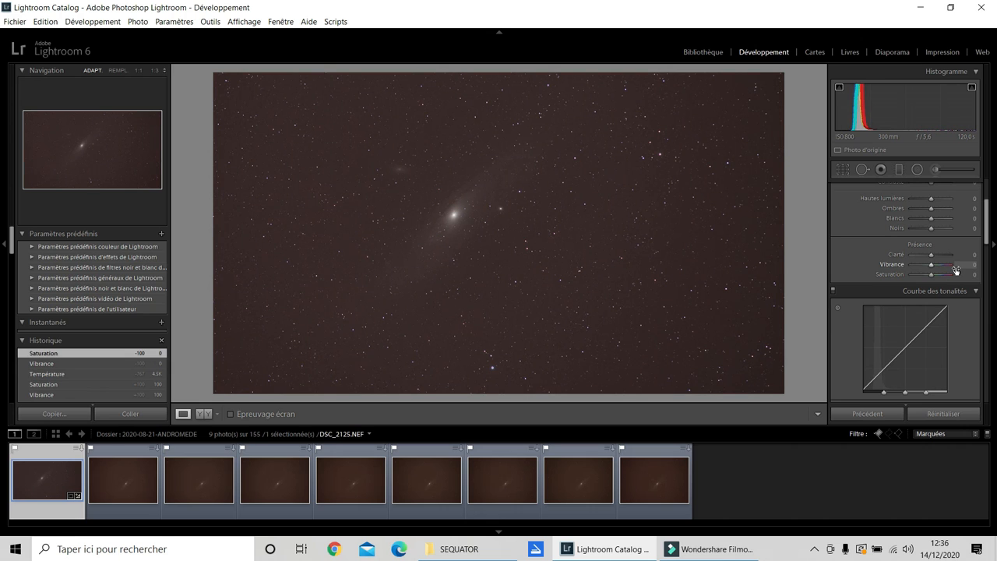
# - Enable the lens profile correction for the photo and check the stars at 1:1
pyautogui.moveTo(989, 218); pyautogui.dragTo(1, 367)
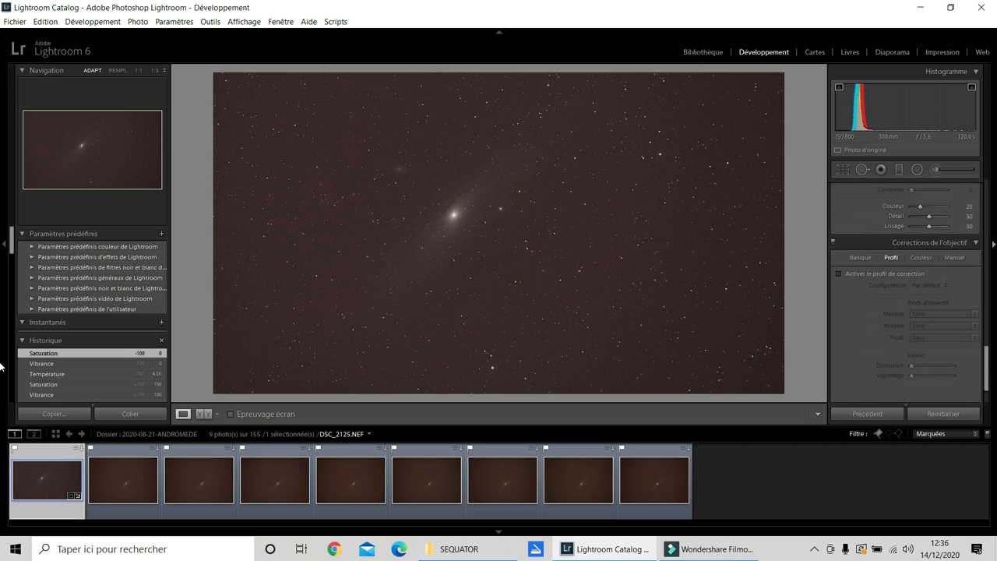
pyautogui.click(839, 273)
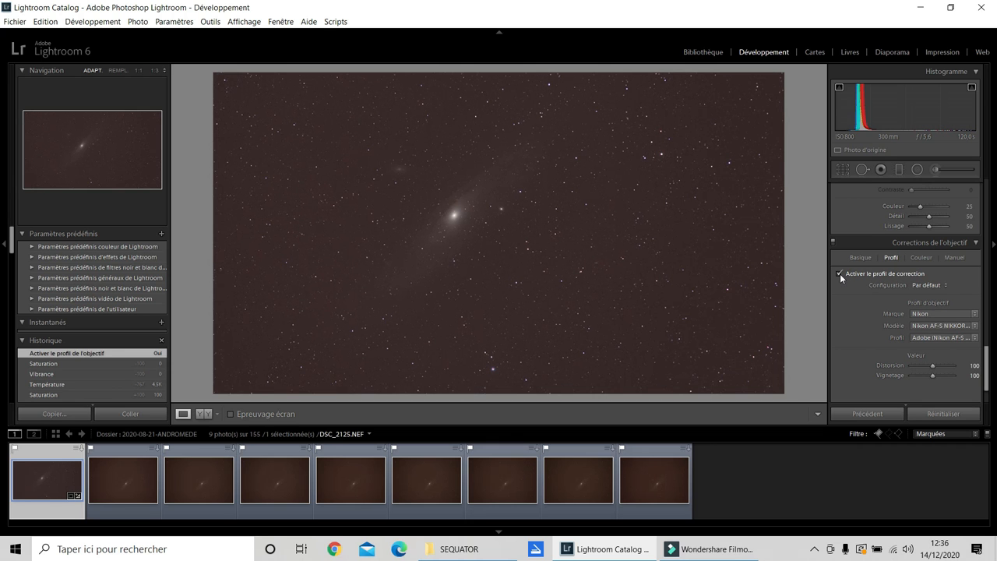
pyautogui.click(508, 216)
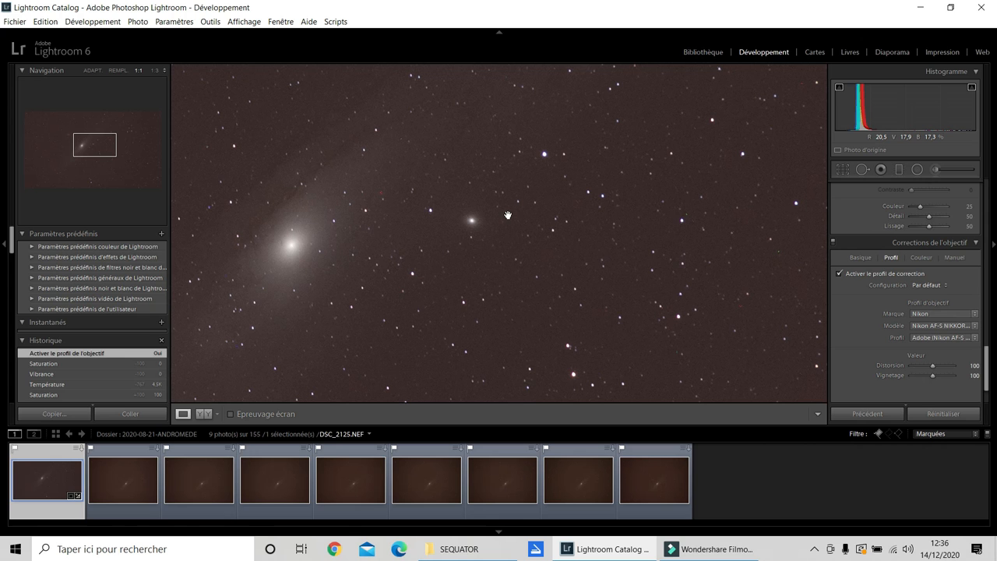
pyautogui.click(508, 215)
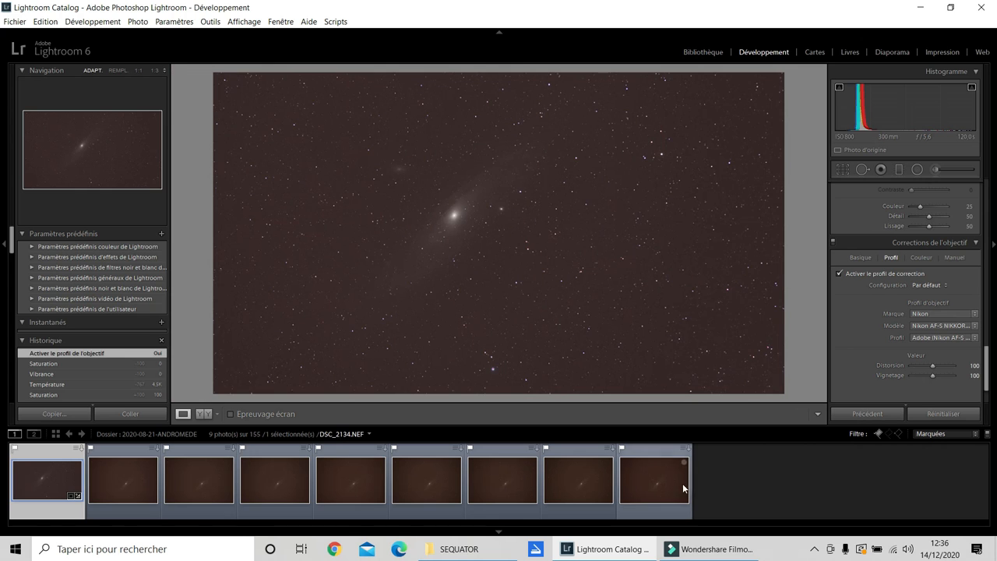
# - Select all nine photos in the filmstrip and open the export settings for them
pyautogui.keyDown('shift'); pyautogui.click(641, 489); pyautogui.keyUp('shift')
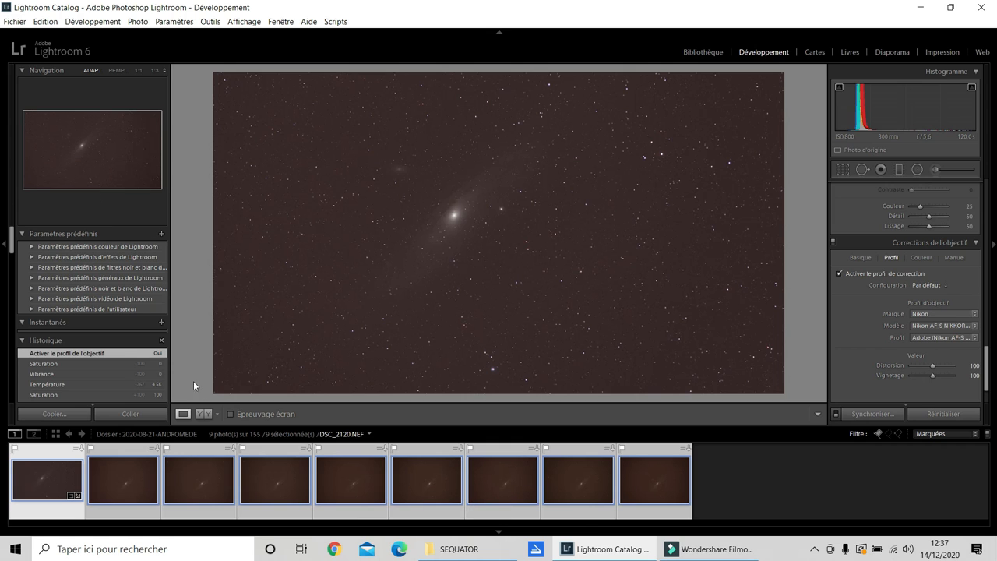
pyautogui.moveTo(457, 556)
pyautogui.click(14, 22)
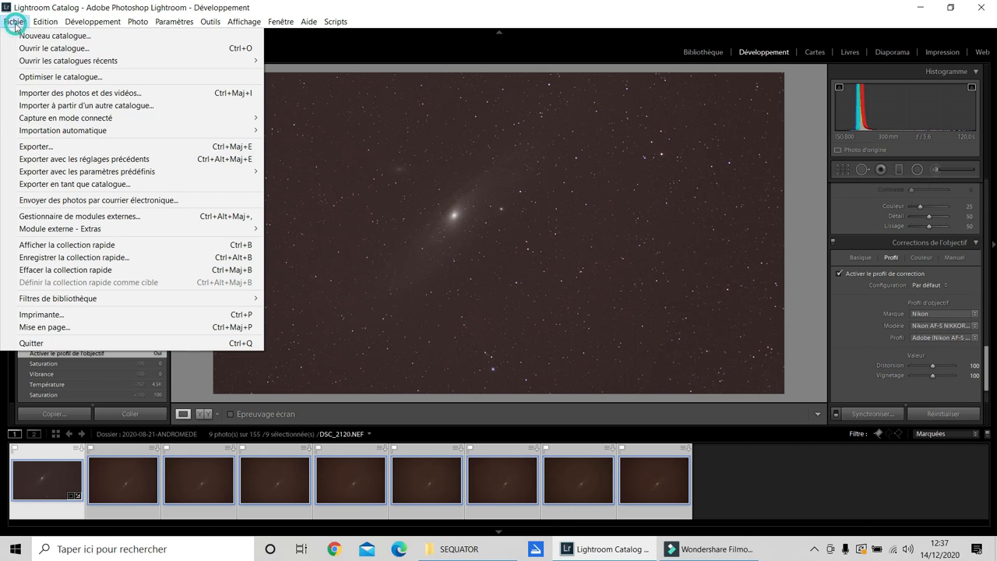
pyautogui.click(39, 146)
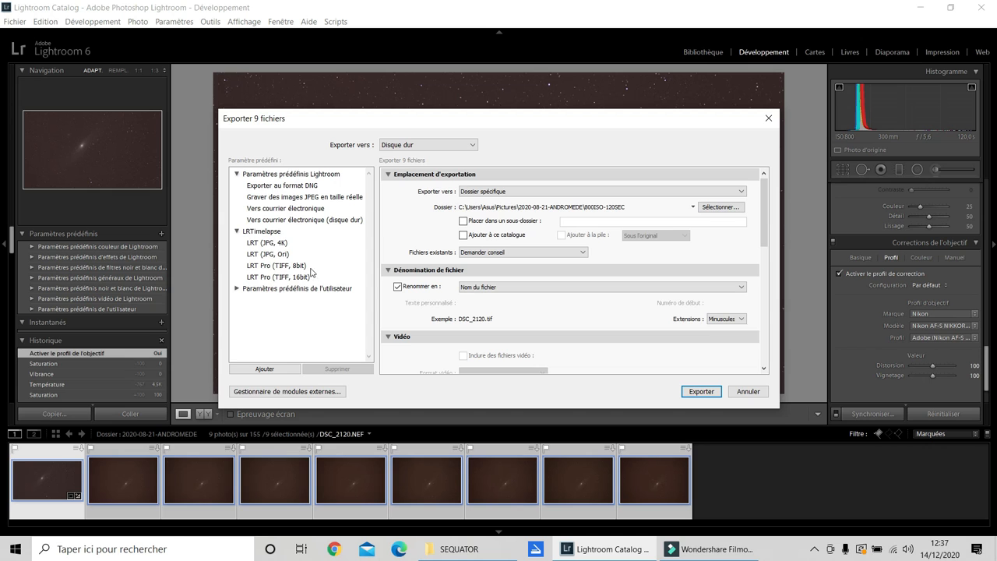
# - Review the export settings and export the nine photos as uncompressed 16-bit sRVB TIFF files to the 800ISO-120SEC folder
pyautogui.scroll(-5, 526, 297)
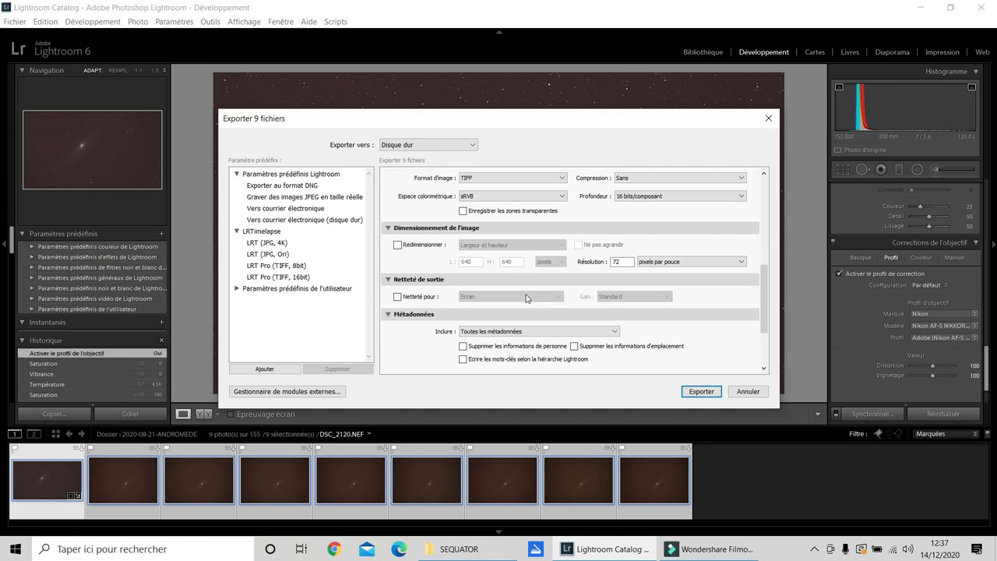
pyautogui.scroll(-1, 526, 297)
pyautogui.scroll(6, 527, 297)
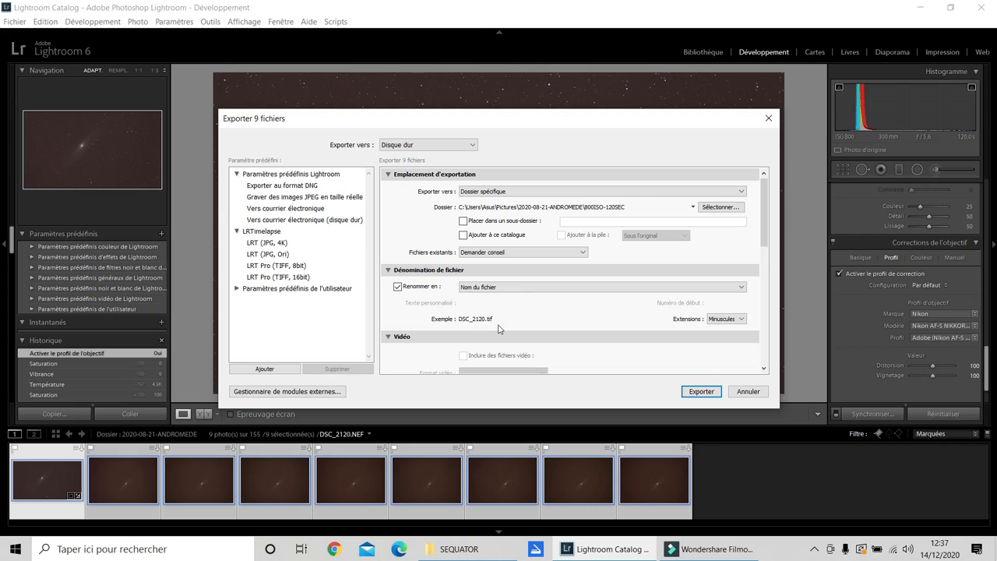
pyautogui.scroll(-3, 498, 329)
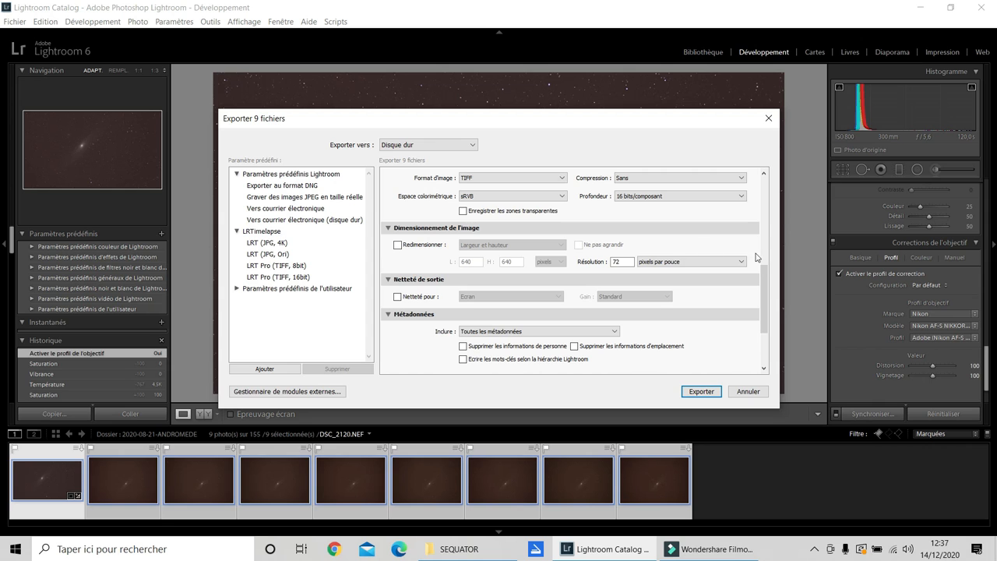
pyautogui.click(764, 282)
pyautogui.moveTo(764, 282); pyautogui.dragTo(759, 194)
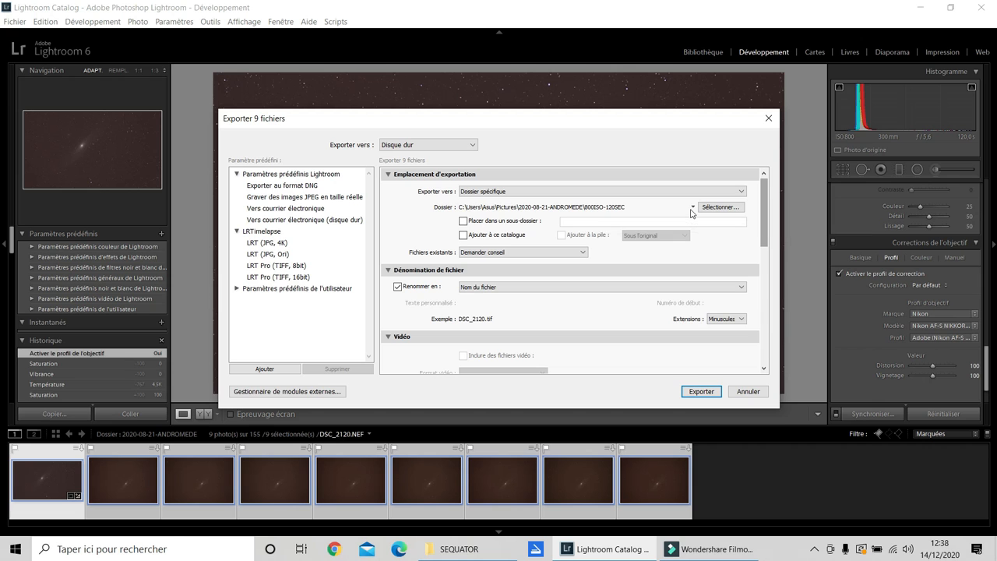
pyautogui.click(701, 392)
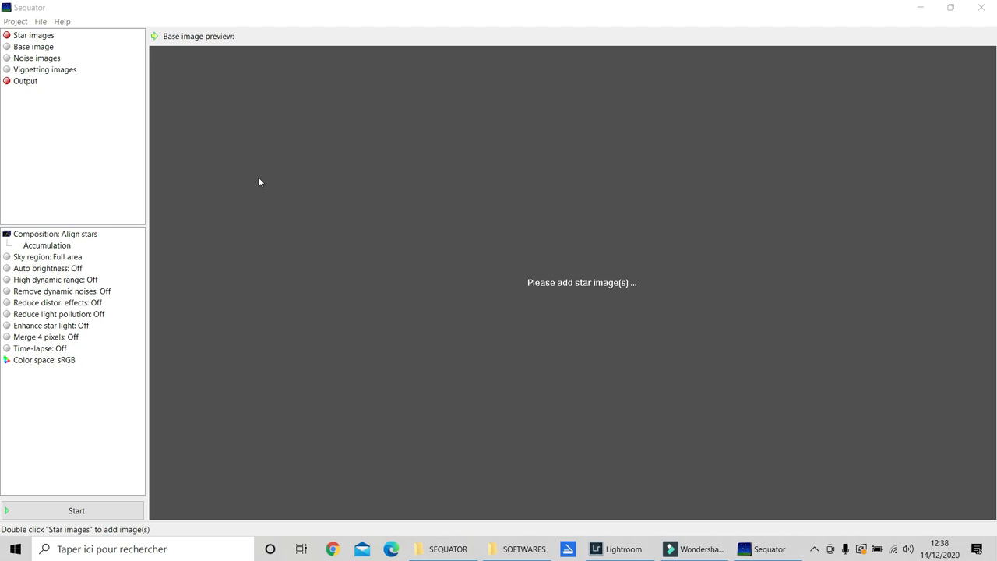
# - Add all nine TIFF photos from the 800ISO-120SEC folder as star images in Sequator
pyautogui.click(37, 37)
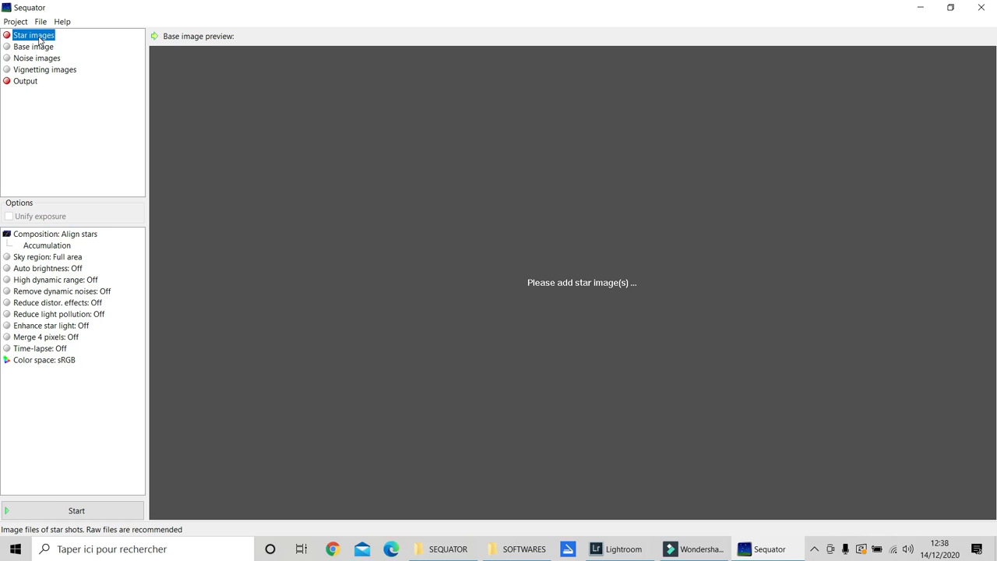
pyautogui.doubleClick(39, 40)
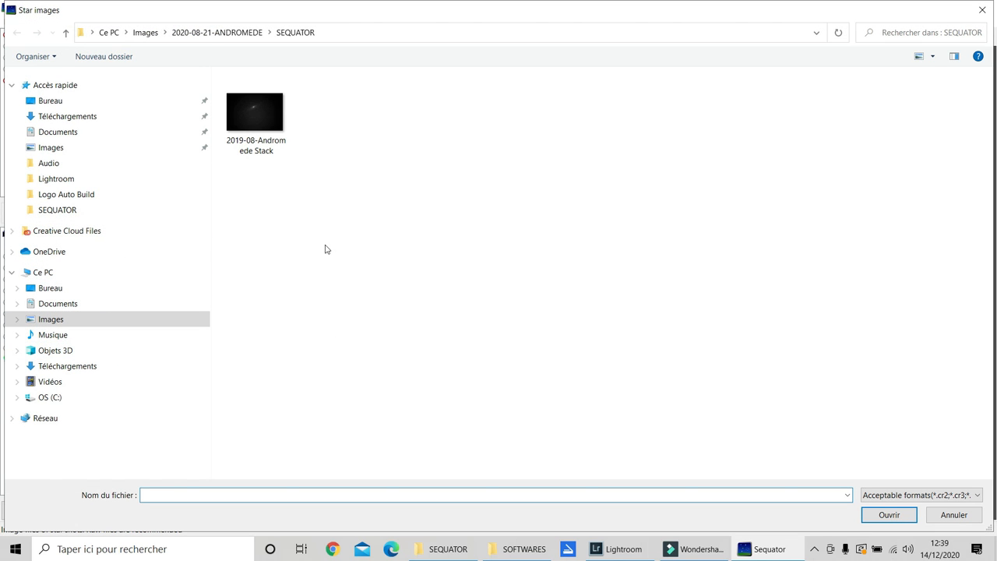
pyautogui.click(222, 33)
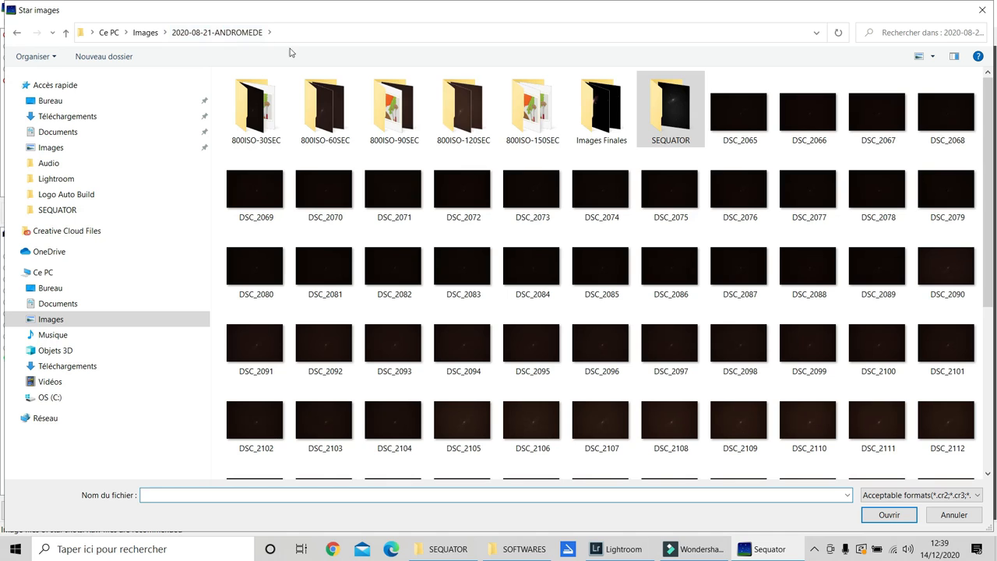
pyautogui.doubleClick(482, 130)
pyautogui.moveTo(849, 154); pyautogui.dragTo(251, 118)
pyautogui.click(889, 515)
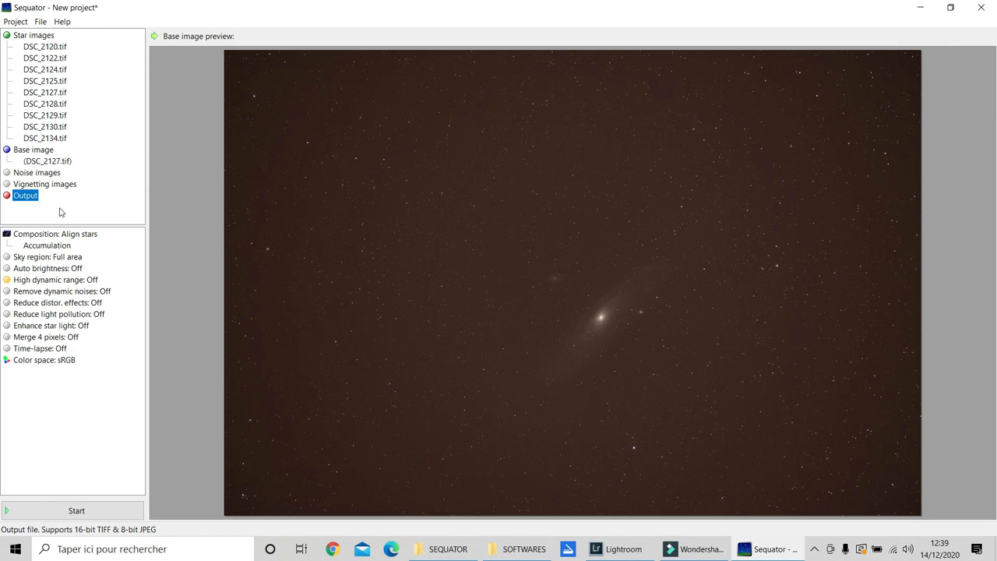
# - Set the output to an uncompressed TIFF file named 2020-12-ANDROMEDE in the SEQUATOR folder
pyautogui.doubleClick(26, 196)
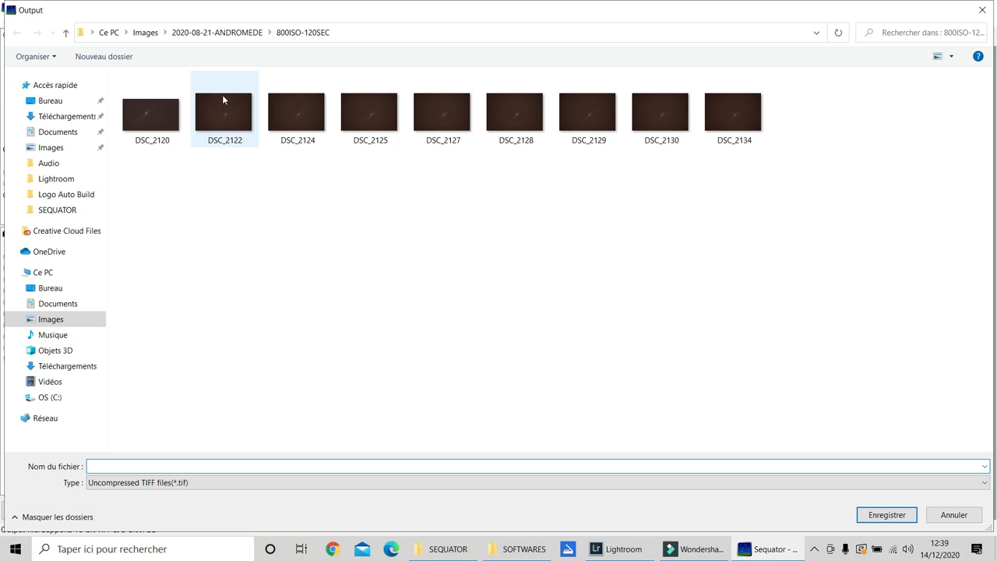
pyautogui.click(221, 32)
pyautogui.doubleClick(605, 128)
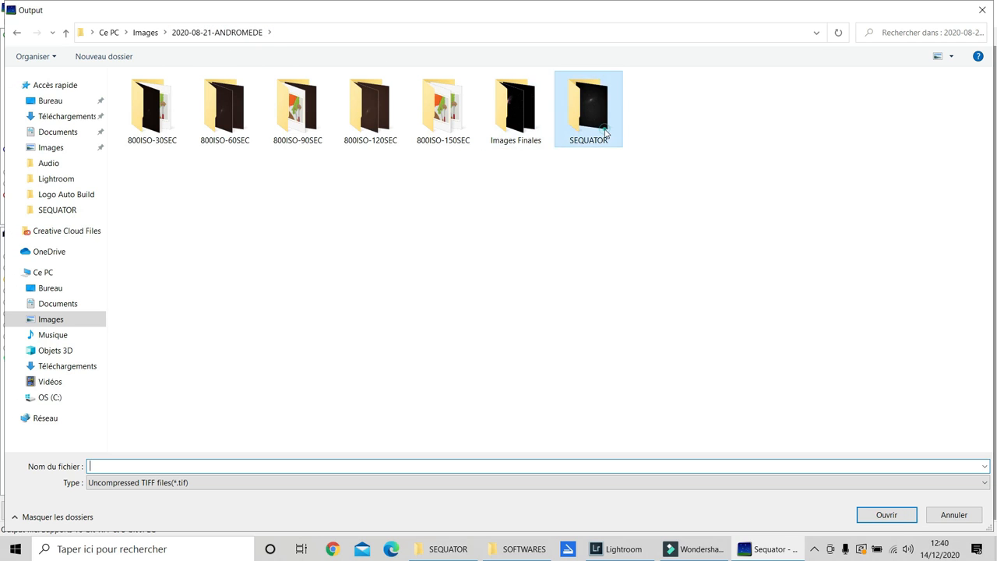
pyautogui.click(202, 467)
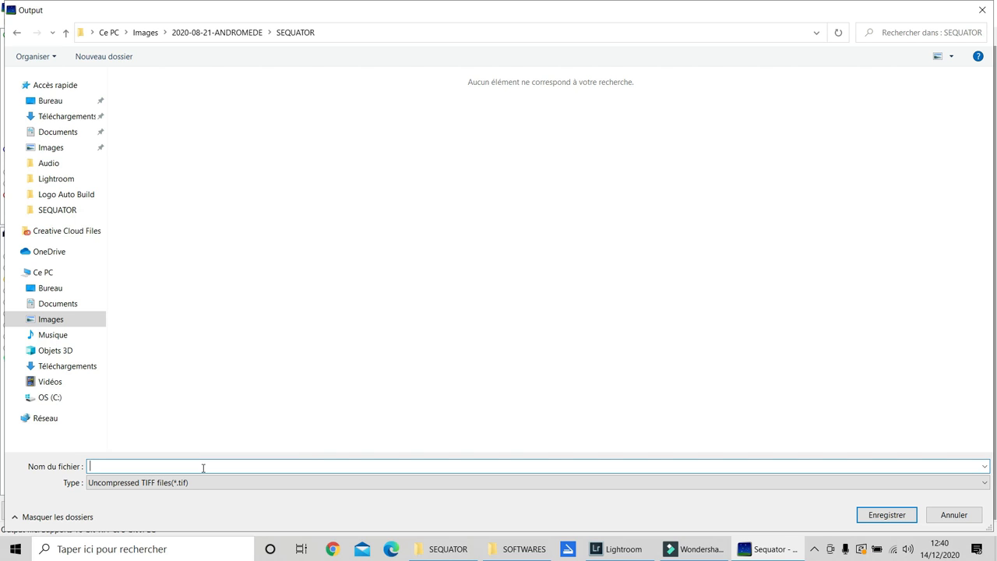
pyautogui.write('2020-12-ANDROMEDE')
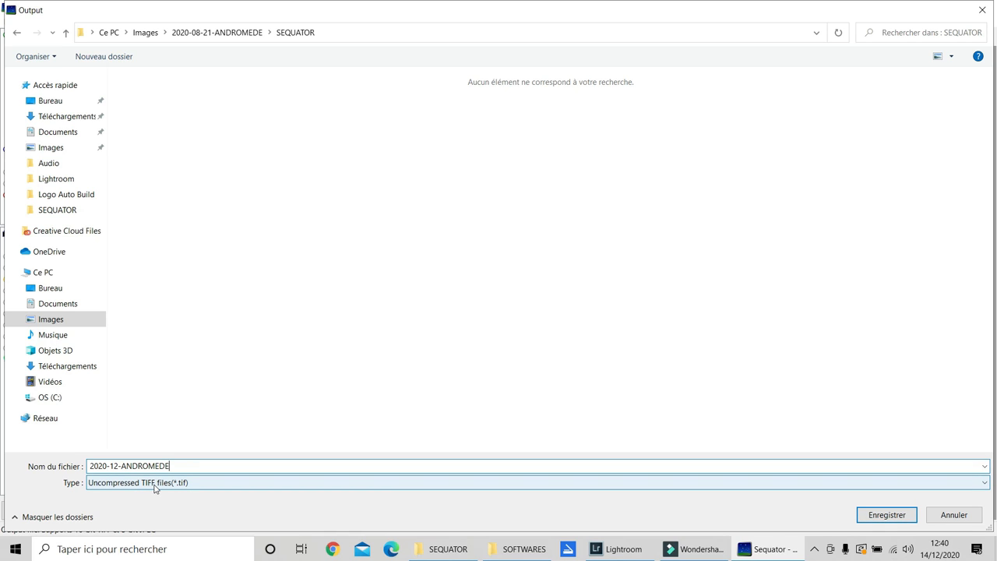
pyautogui.click(886, 514)
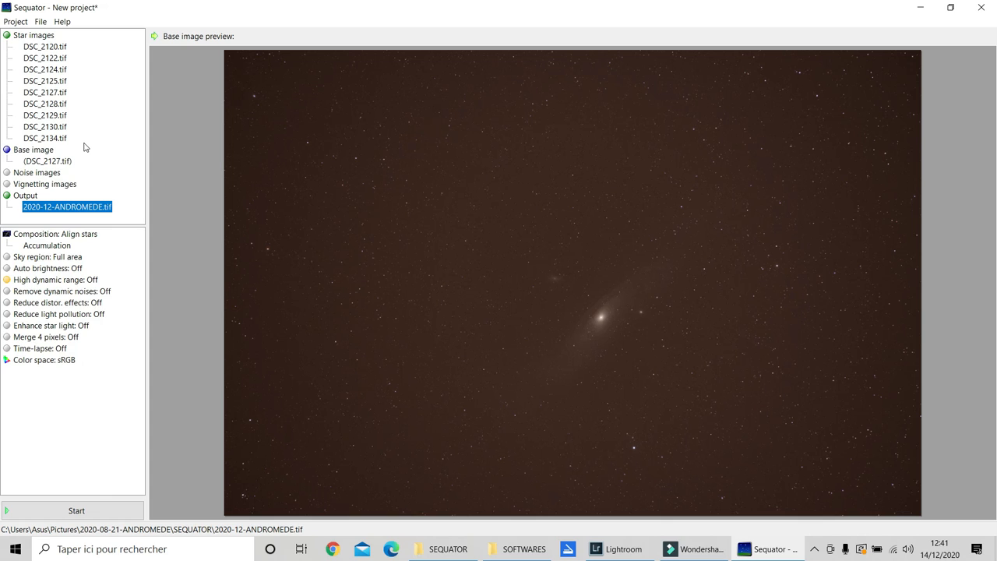
# - Run the stacking of the star images and open the resulting image in the photo viewer
pyautogui.click(69, 511)
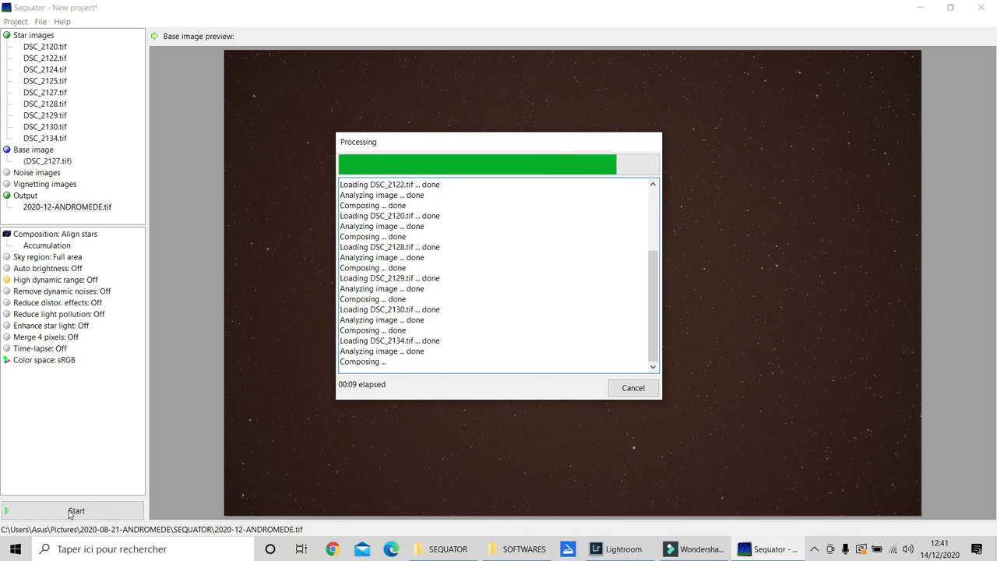
pyautogui.click(633, 387)
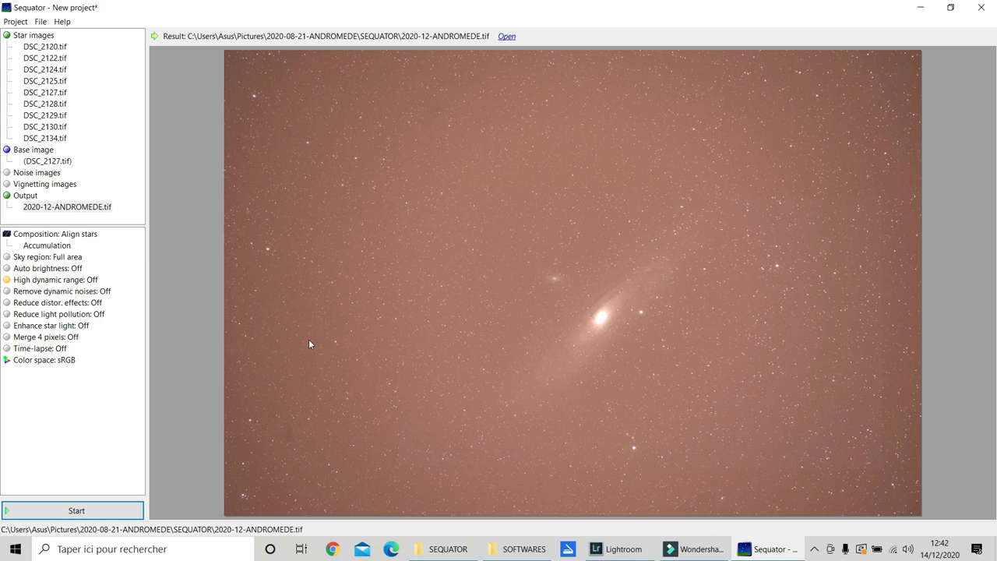
pyautogui.click(506, 36)
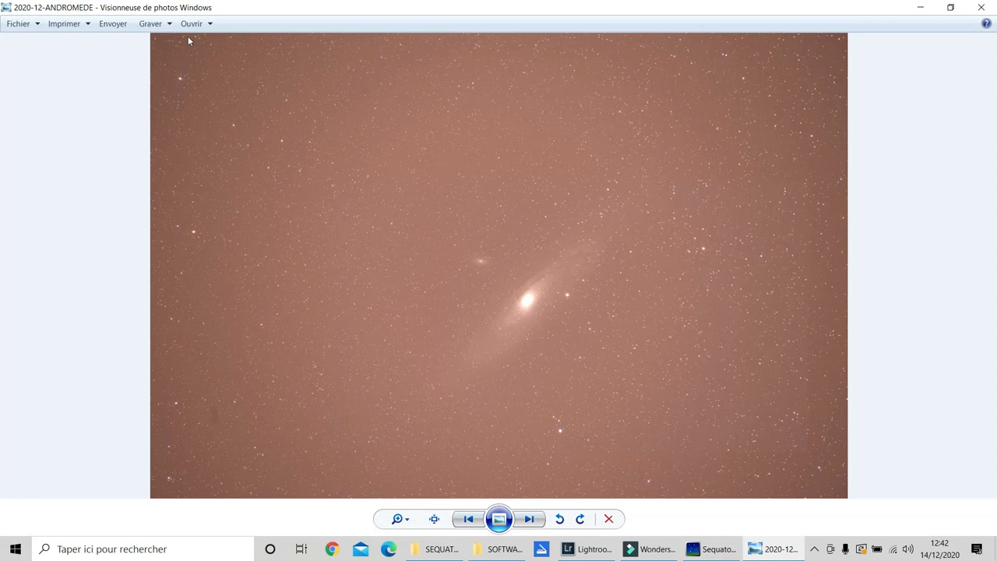
# - Open the stacked image in Adobe Photoshop 2020 and fit it to the screen
pyautogui.click(207, 24)
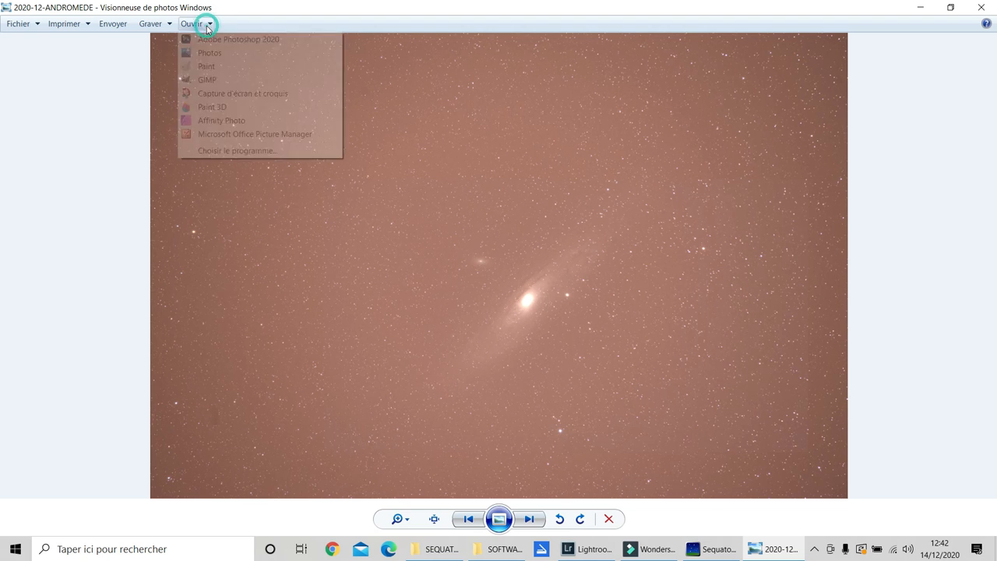
pyautogui.click(209, 39)
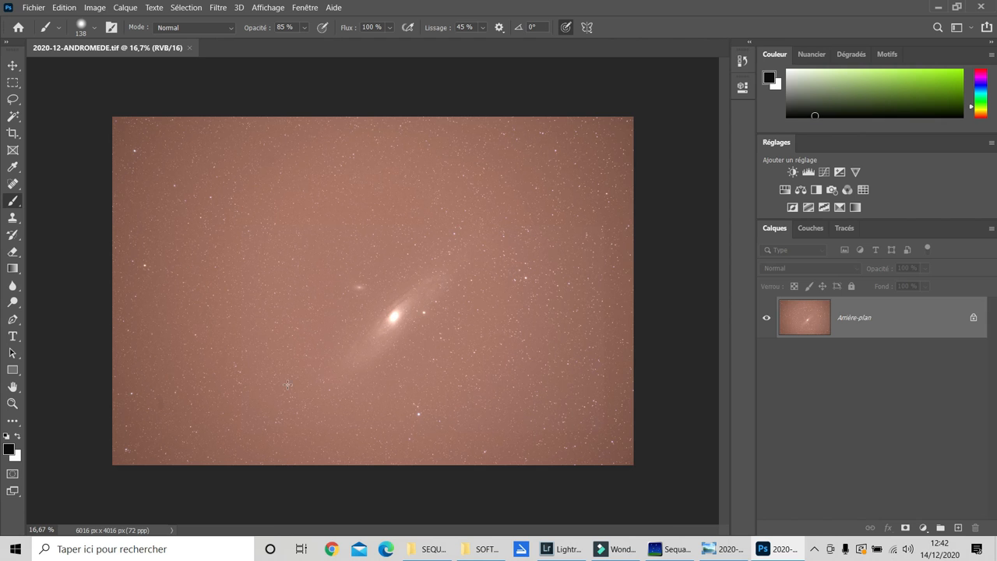
pyautogui.click(269, 8)
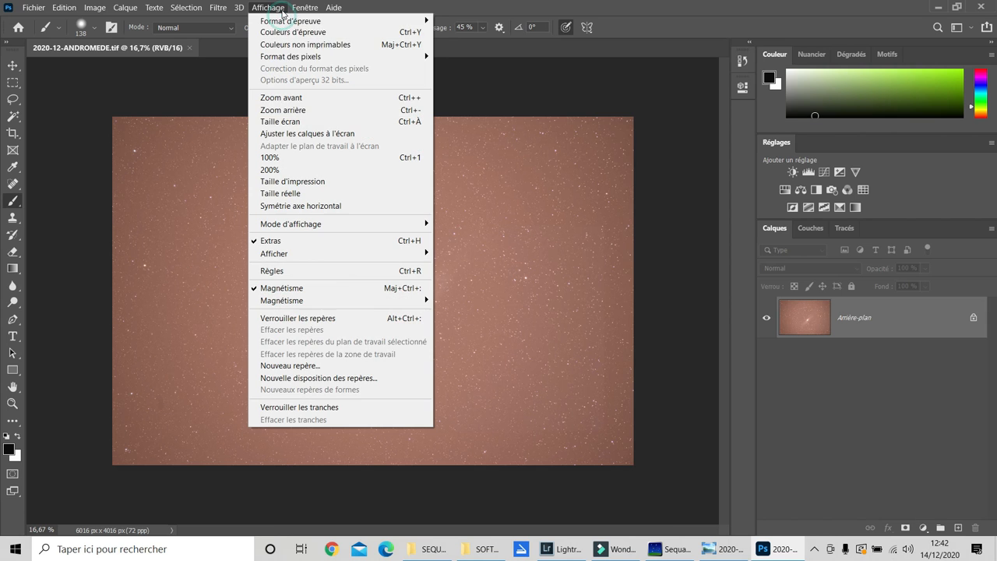
pyautogui.click(303, 124)
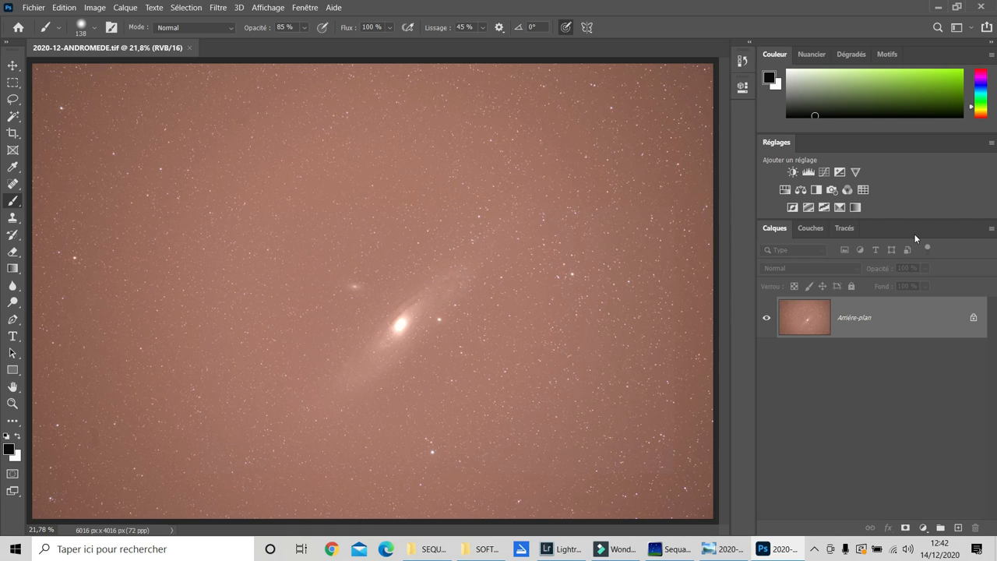
# - Add a Curves adjustment layer and strongly darken the sky background in the RGB channel with on-image adjustment, then return to the Brush tool
pyautogui.click(827, 175)
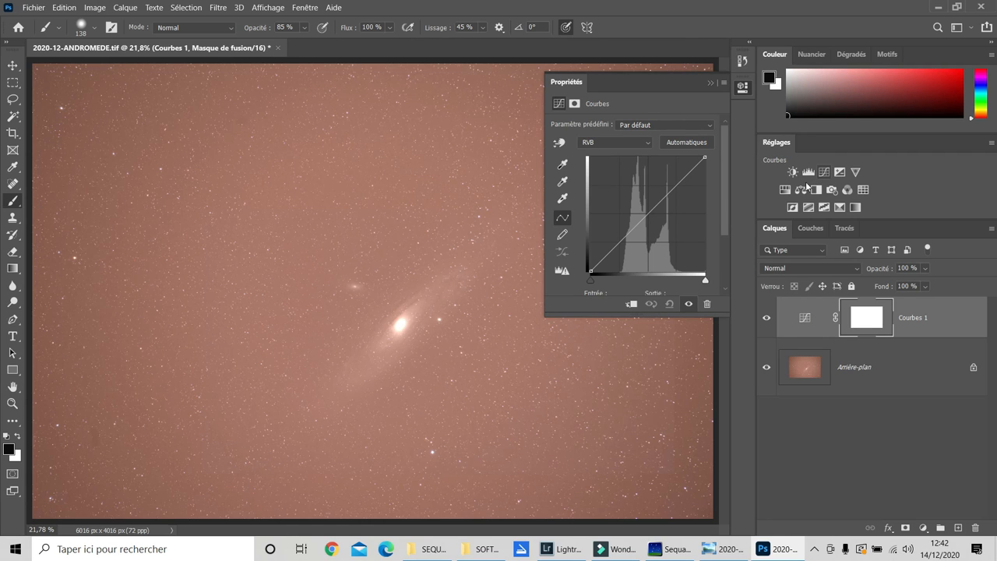
pyautogui.click(559, 145)
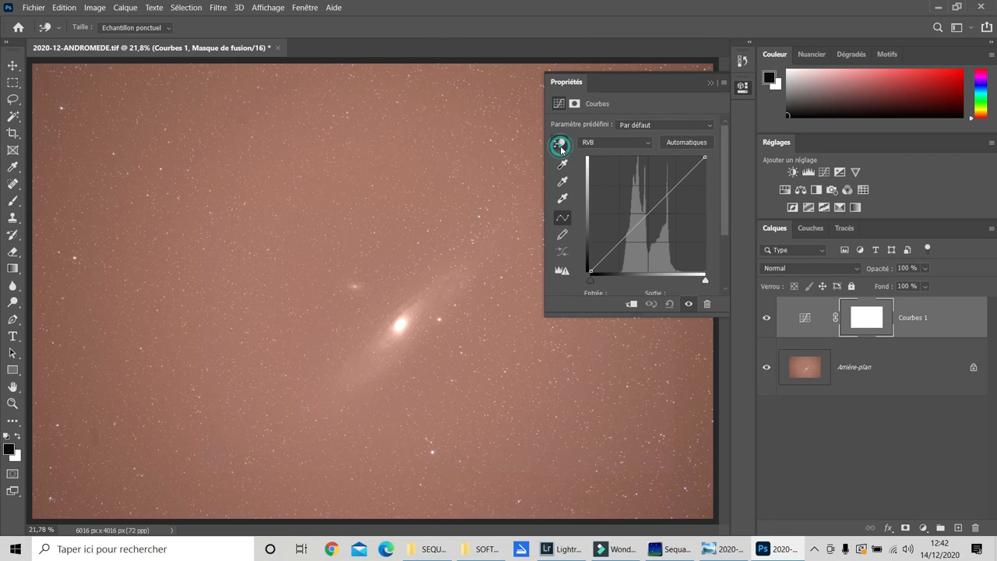
pyautogui.click(414, 162)
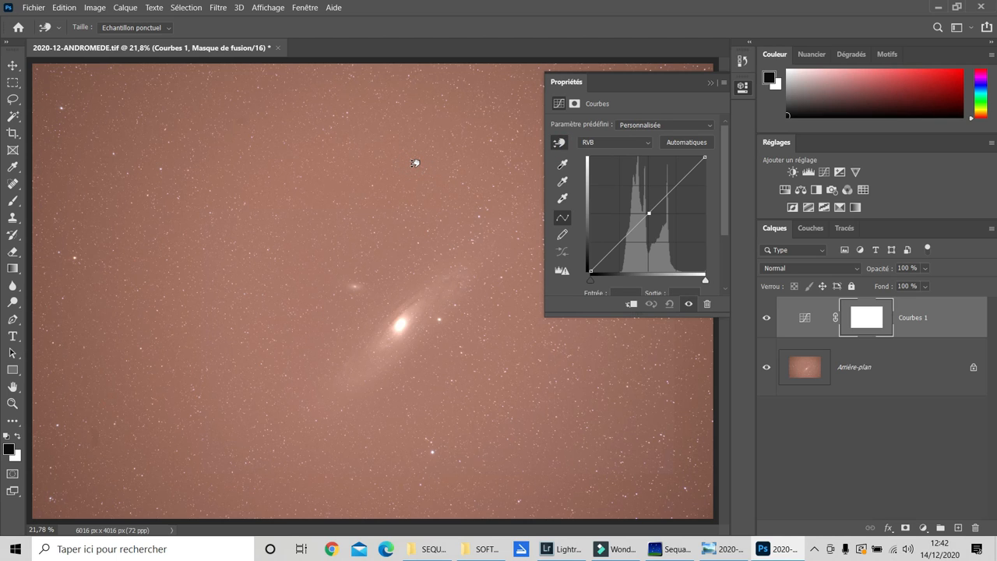
pyautogui.moveTo(415, 163); pyautogui.dragTo(415, 231)
pyautogui.click(710, 82)
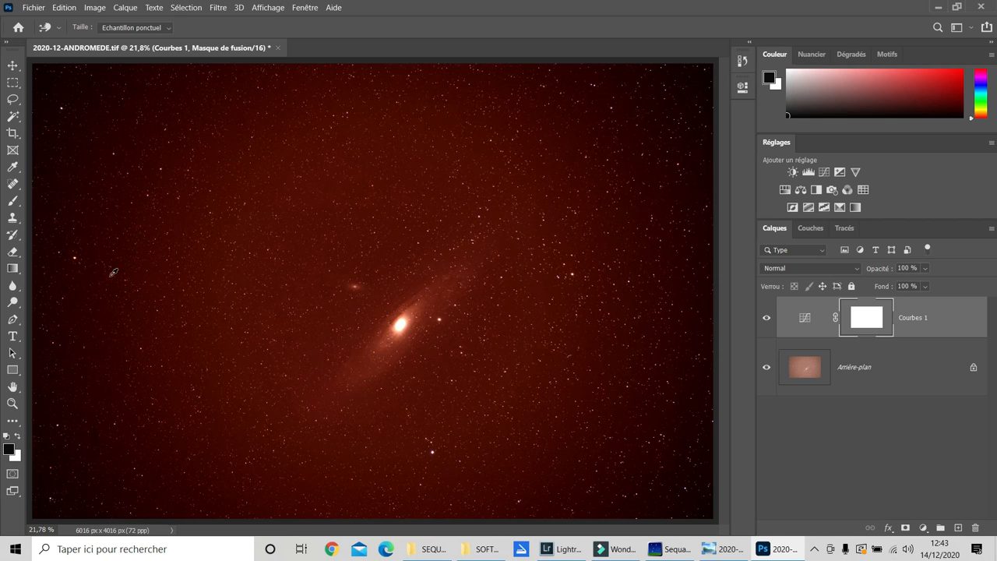
pyautogui.press('b')
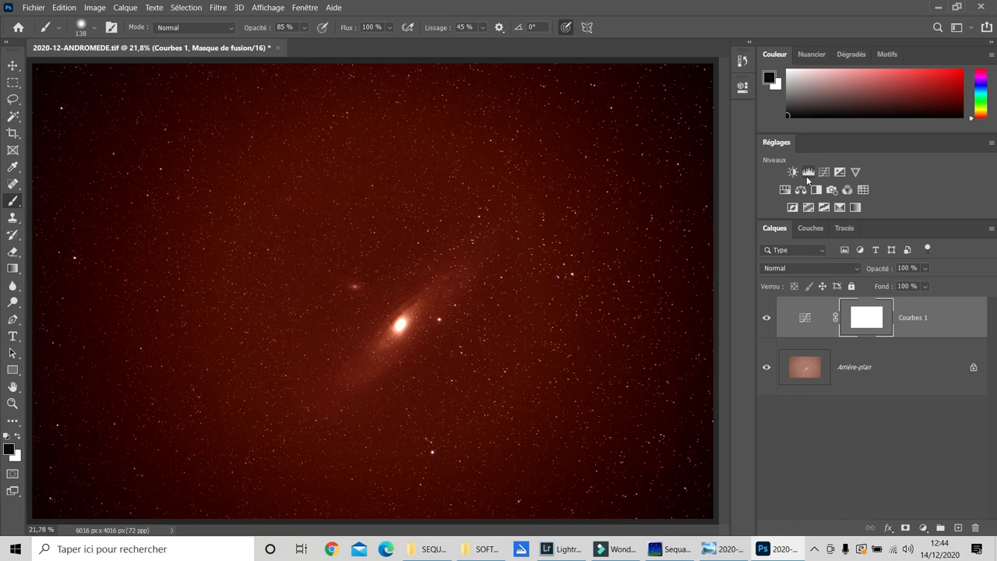
# - Add a second Curves adjustment layer and lower the Red (Rouge) channel by sampling the sky background above the galaxy
pyautogui.click(826, 172)
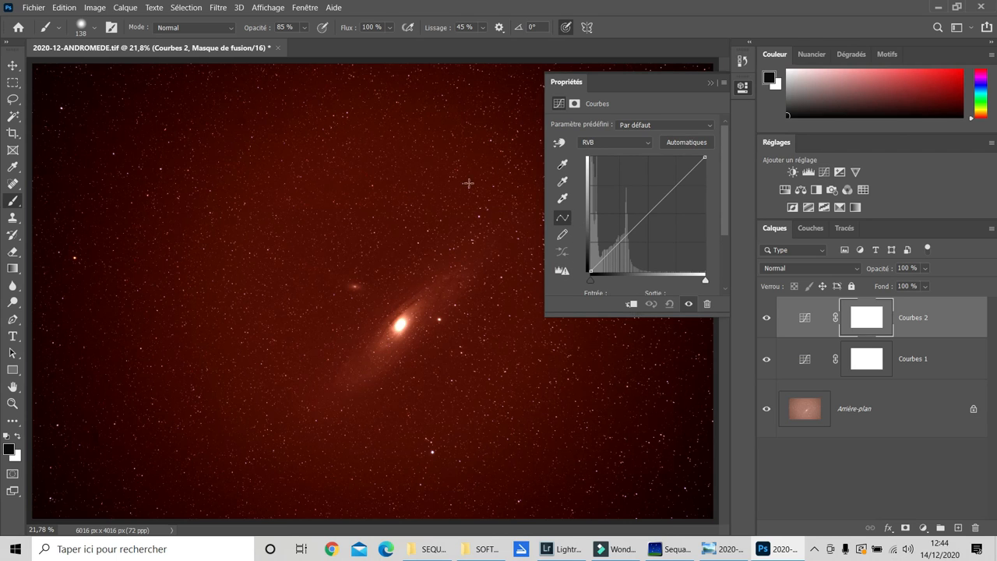
pyautogui.click(643, 141)
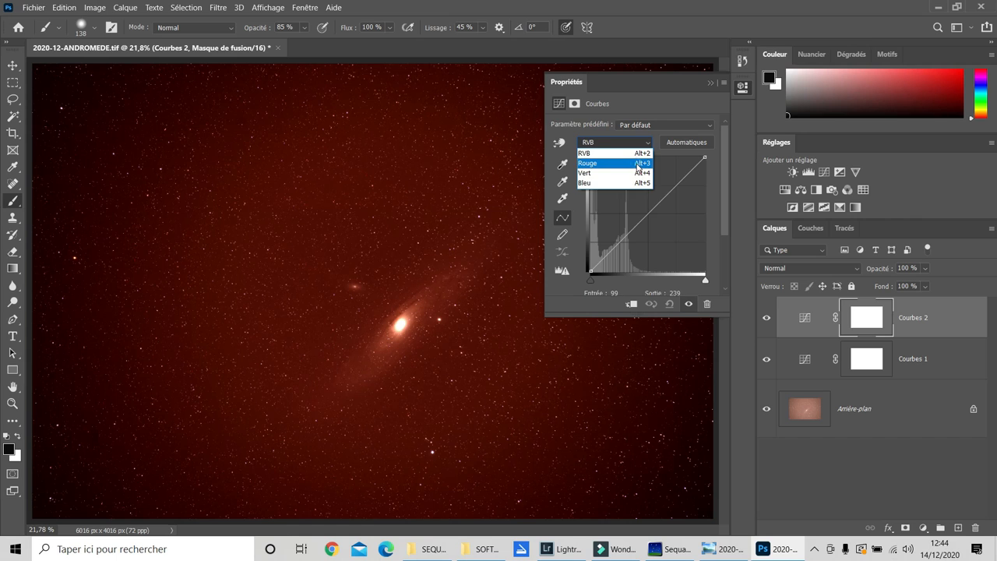
pyautogui.click(637, 164)
pyautogui.click(558, 143)
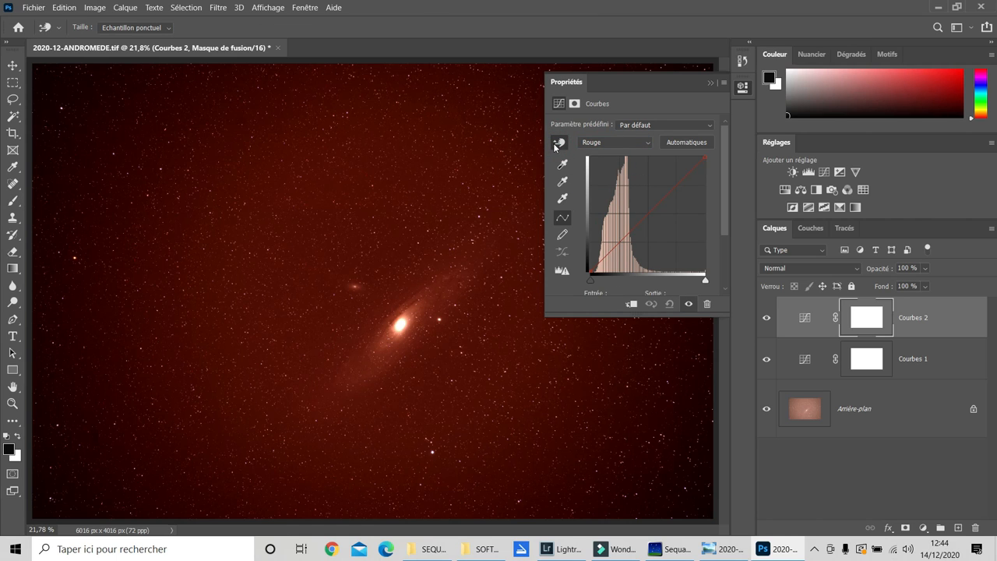
pyautogui.click(475, 163)
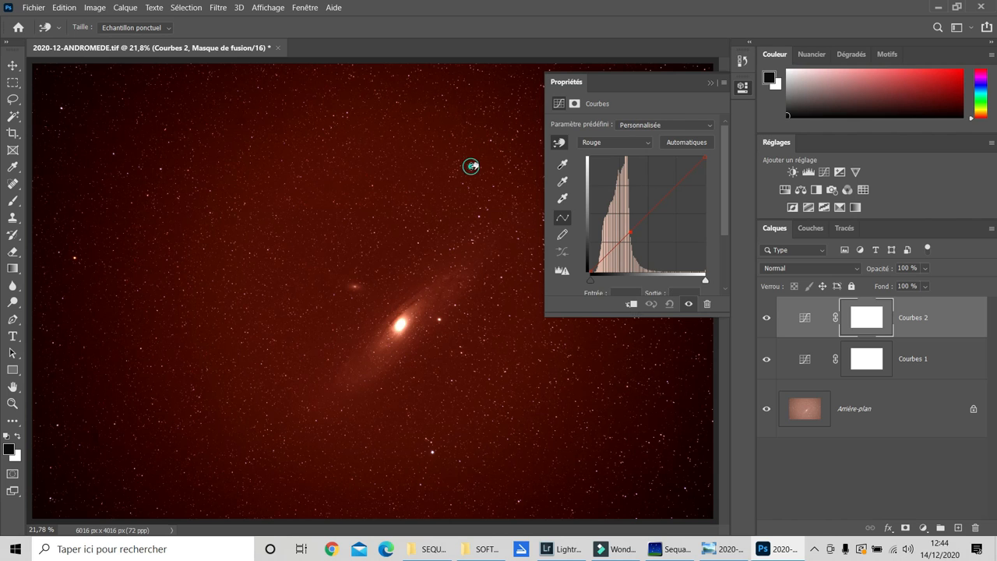
pyautogui.moveTo(476, 167); pyautogui.dragTo(480, 183)
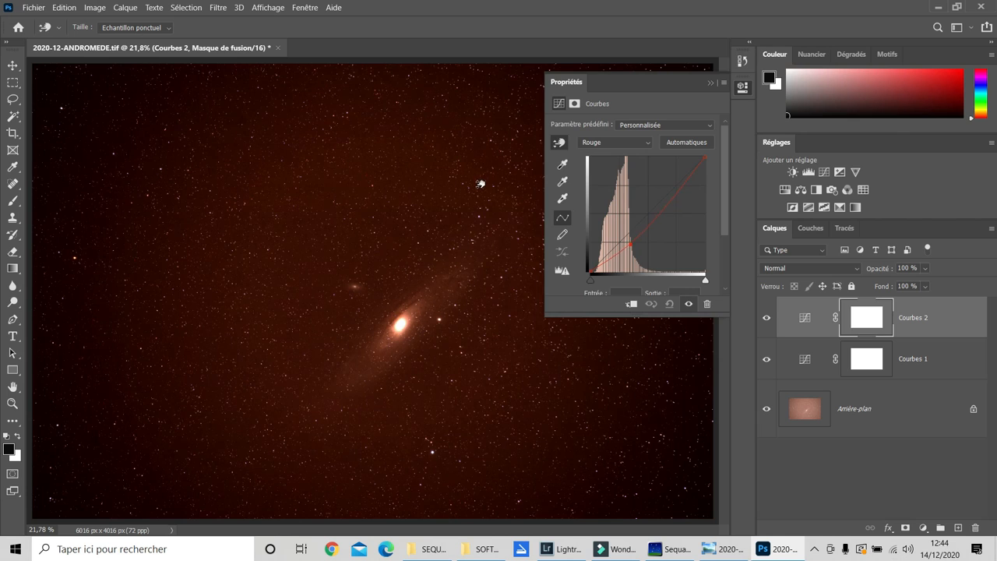
pyautogui.click(710, 82)
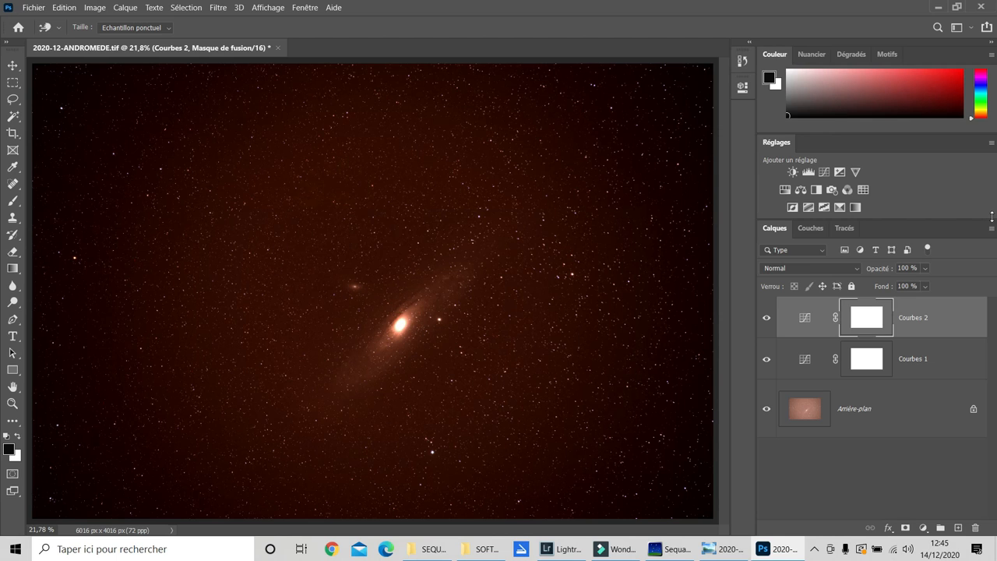
# - Add a Vibrance adjustment layer with Vibrance set to -15 and Saturation to -16
pyautogui.click(855, 173)
pyautogui.press('b')
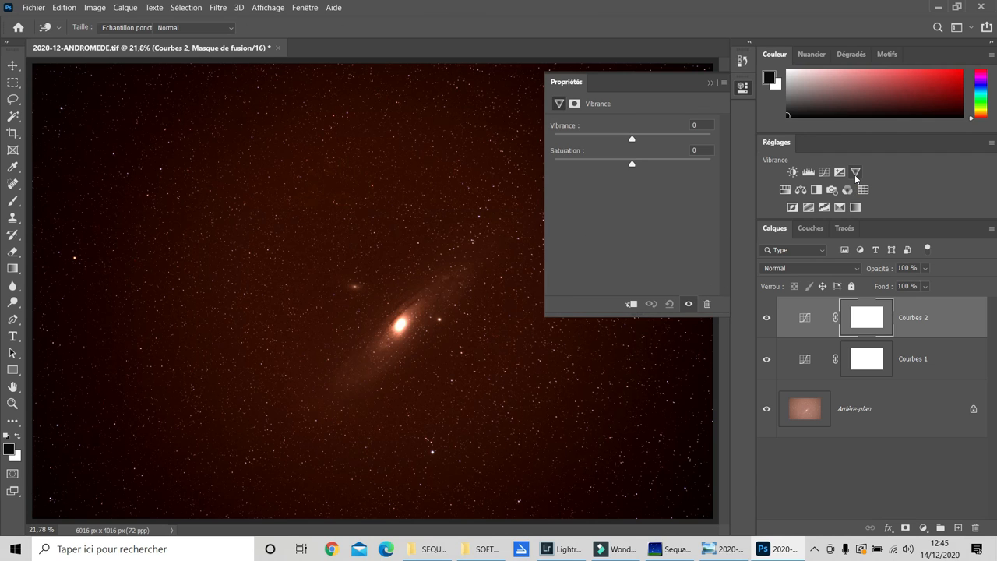
pyautogui.moveTo(627, 165)
pyautogui.mouseDown()
pyautogui.moveTo(615, 164)
pyautogui.moveTo(629, 139)
pyautogui.moveTo(616, 165)
pyautogui.mouseUp()
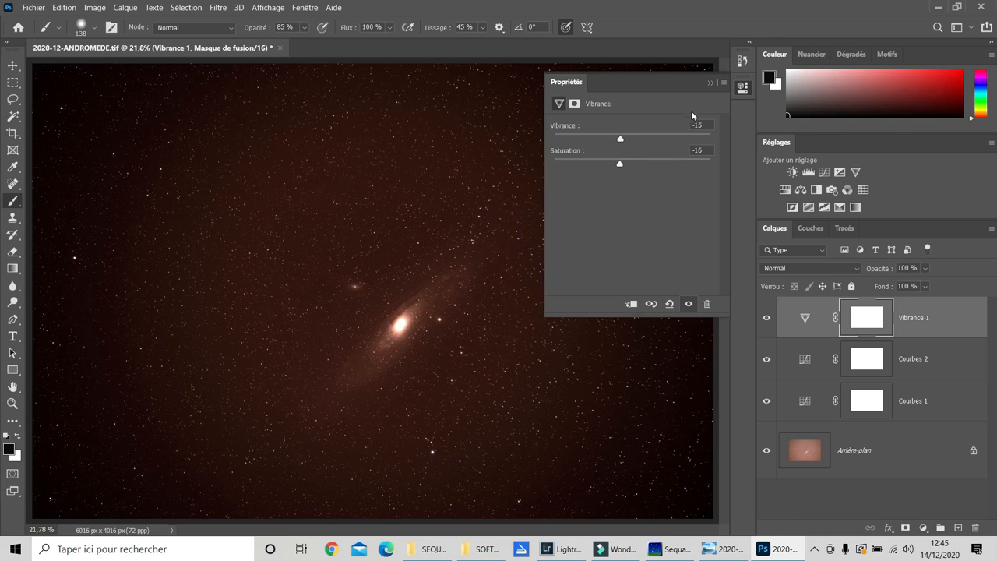
pyautogui.click(708, 83)
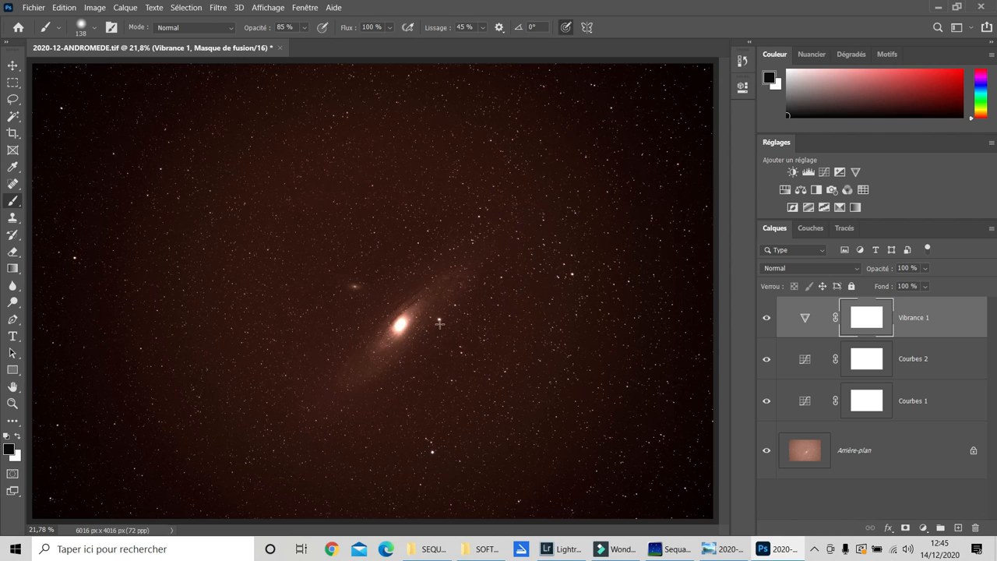
# - Add a Color Balance adjustment layer and shift the midtones from red towards cyan
pyautogui.click(802, 191)
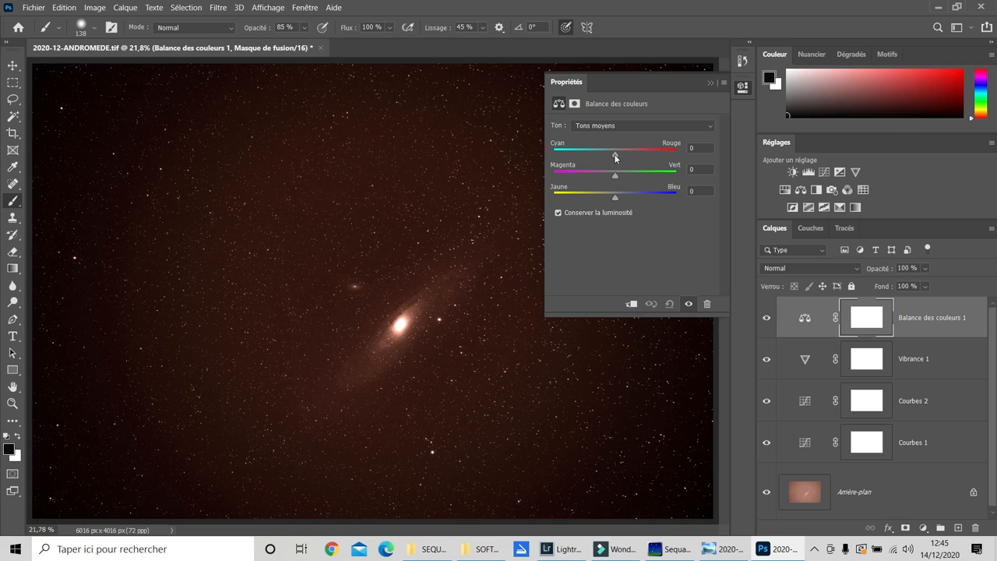
pyautogui.moveTo(615, 155); pyautogui.dragTo(610, 160)
pyautogui.moveTo(605, 157); pyautogui.dragTo(601, 158)
pyautogui.click(708, 83)
pyautogui.click(804, 497)
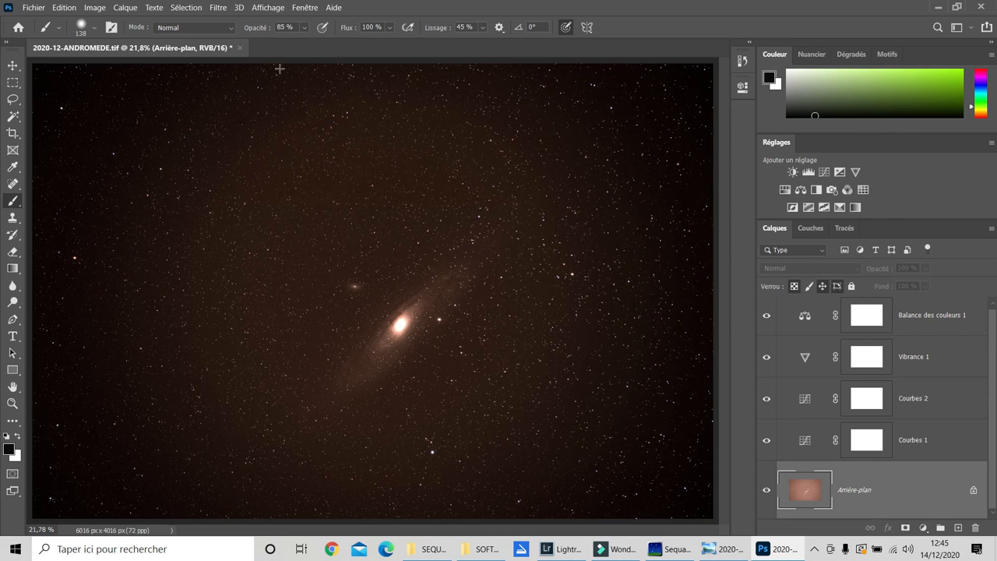
pyautogui.click(222, 13)
pyautogui.click(223, 13)
pyautogui.scroll(1, 906, 459)
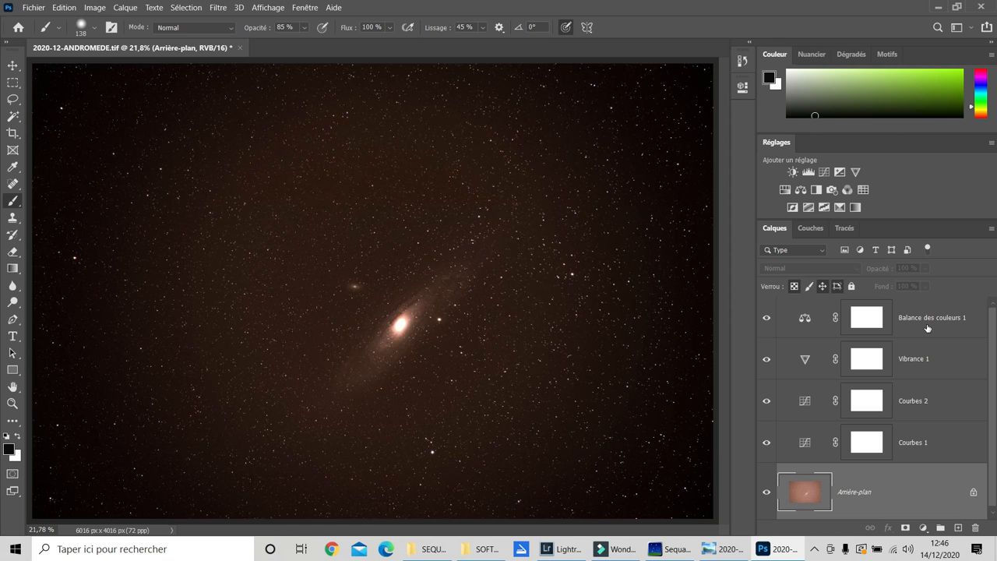
# - Convert the background and all four adjustment layers together into a single smart object
pyautogui.hotkey('ctrl', 'alt', 'a')
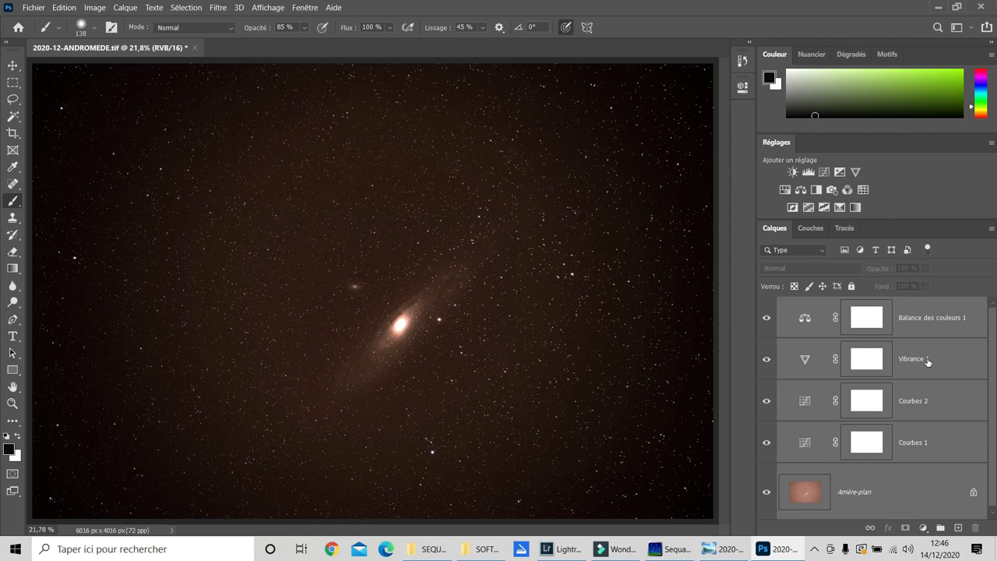
pyautogui.rightClick(922, 368)
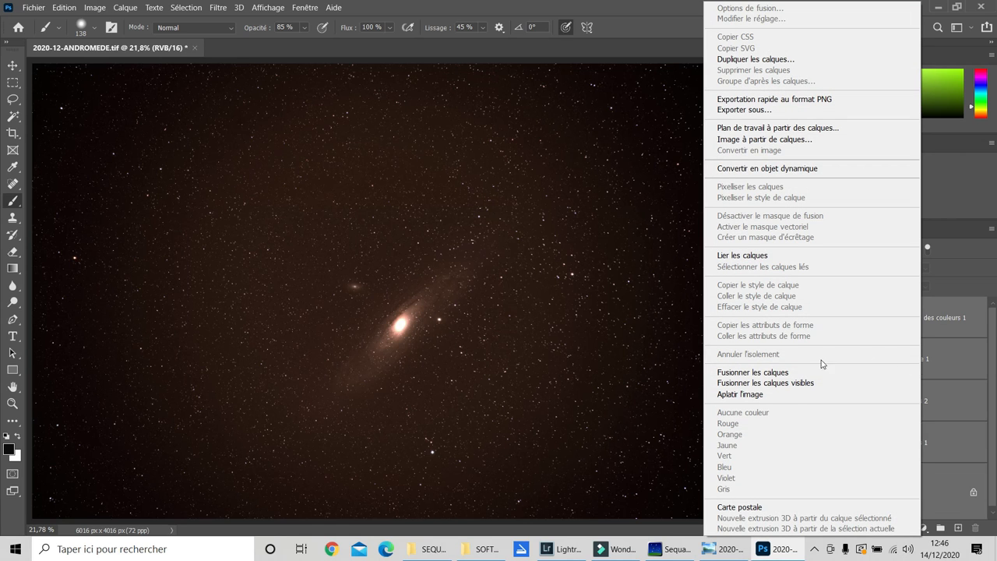
pyautogui.click(773, 175)
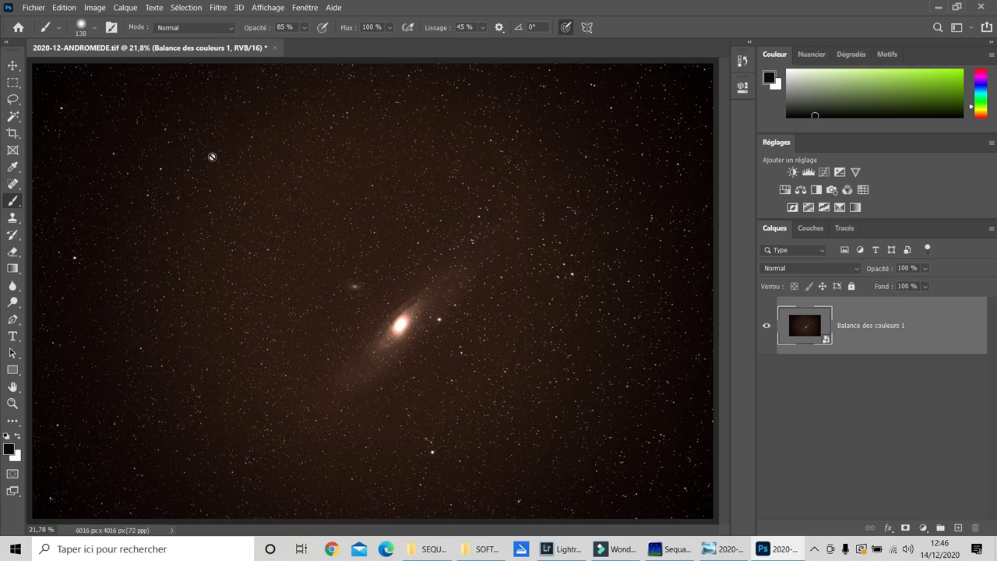
# - Apply the Camera Raw filter to the smart object with Clarity (Clarté) set to +75
pyautogui.click(215, 11)
pyautogui.moveTo(243, 160)
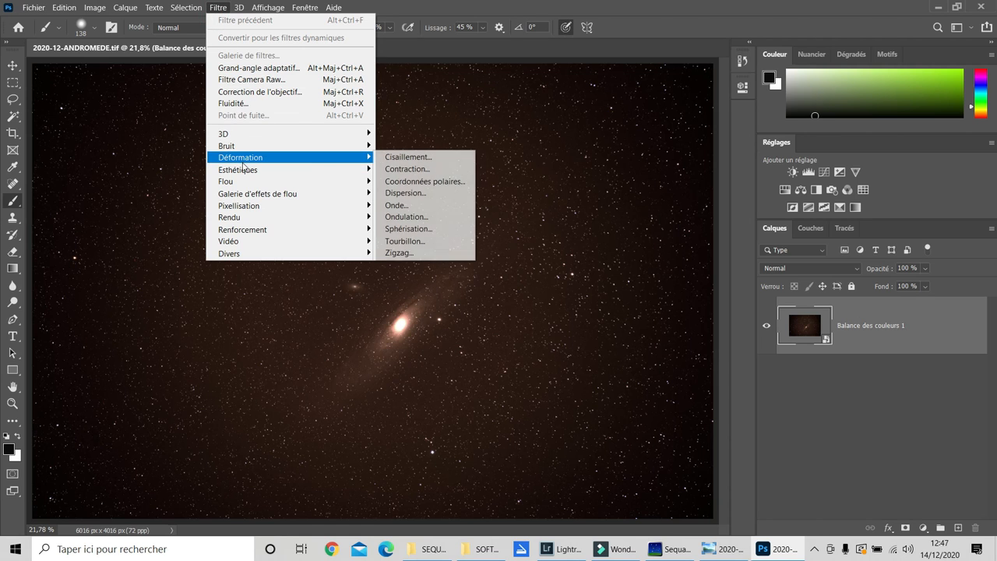
pyautogui.click(253, 86)
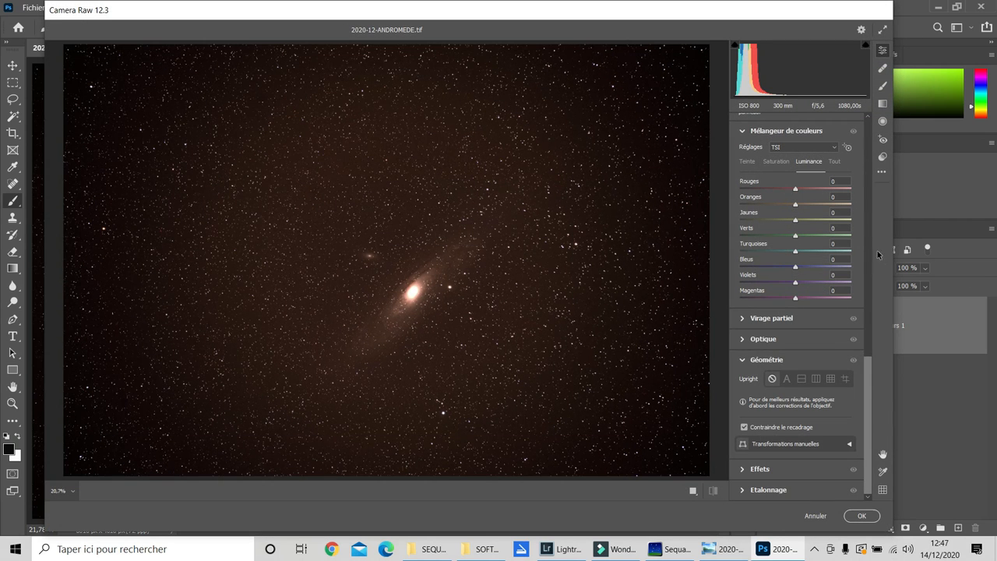
pyautogui.moveTo(868, 380); pyautogui.dragTo(871, 353)
pyautogui.scroll(3, 882, 188)
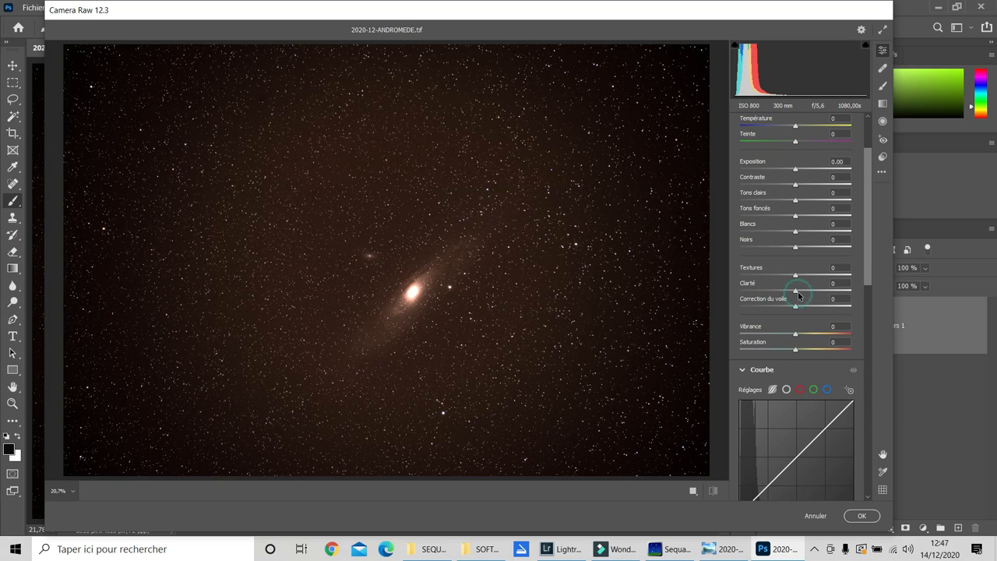
pyautogui.moveTo(795, 290); pyautogui.dragTo(815, 286)
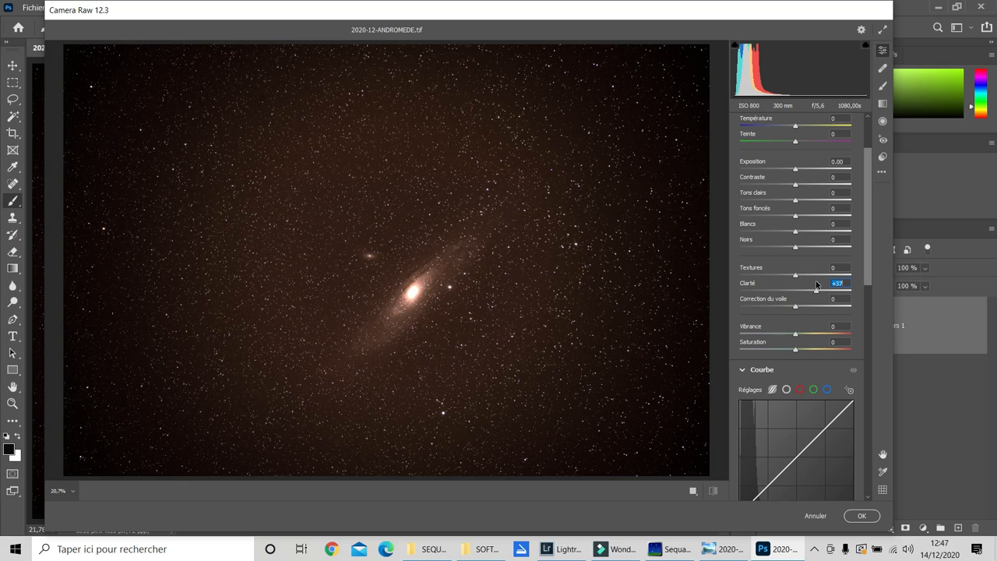
pyautogui.moveTo(815, 281); pyautogui.dragTo(827, 282)
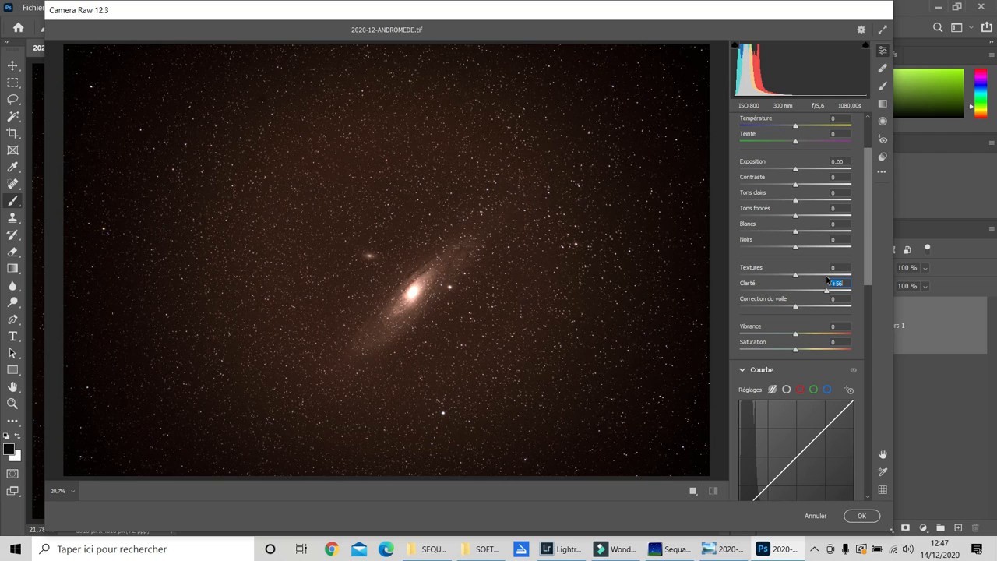
pyautogui.moveTo(827, 281); pyautogui.dragTo(838, 281)
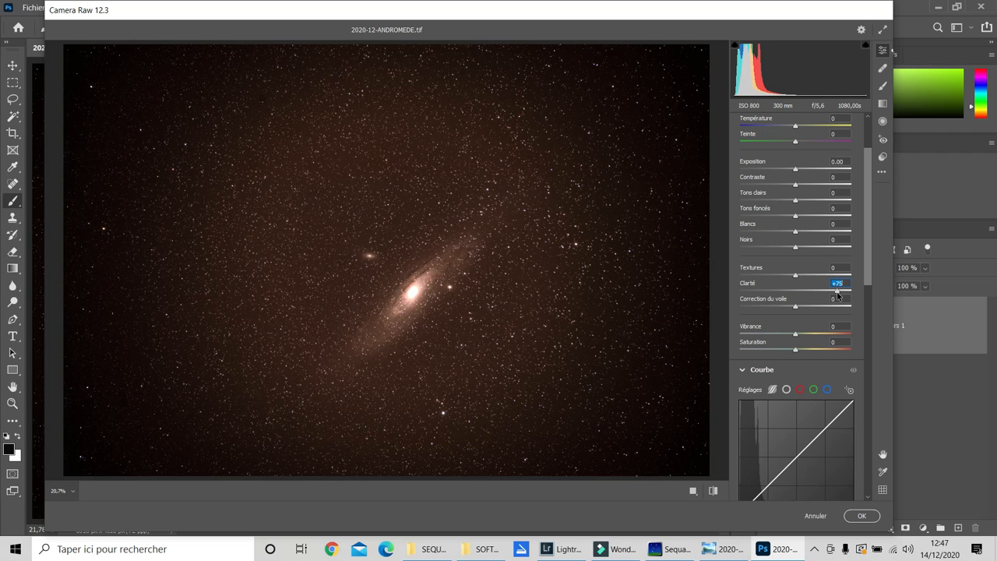
pyautogui.moveTo(837, 296); pyautogui.dragTo(837, 295)
pyautogui.click(859, 515)
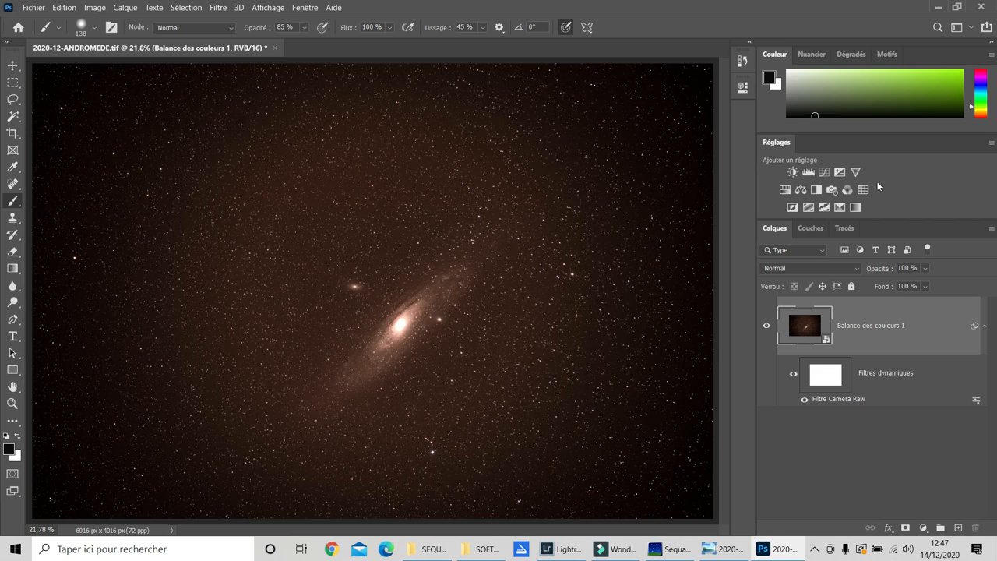
# - Add a Vibrance adjustment layer above the filtered smart object with Vibrance at -15 and Saturation at -16
pyautogui.click(856, 172)
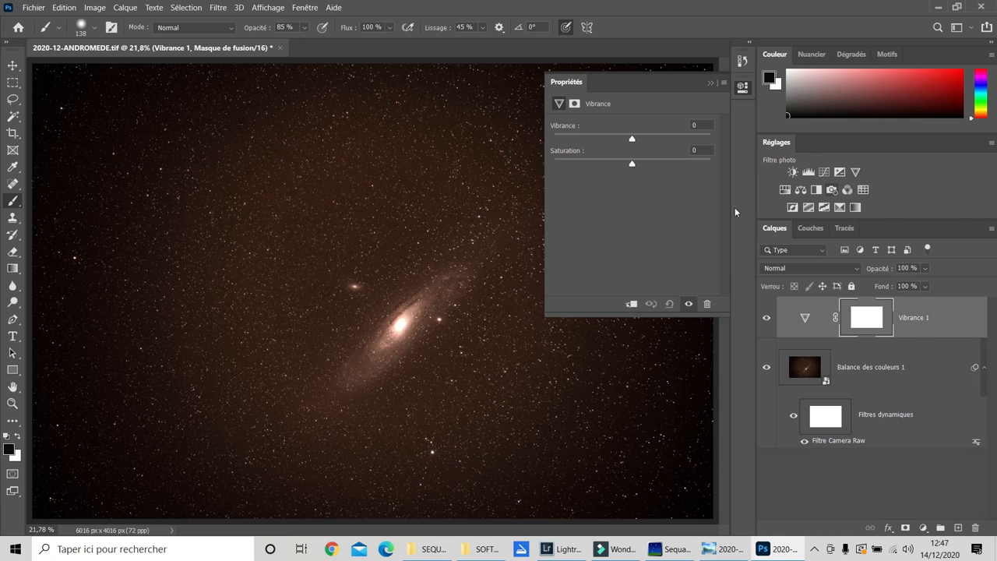
pyautogui.moveTo(631, 140); pyautogui.dragTo(626, 139)
pyautogui.moveTo(632, 163); pyautogui.dragTo(620, 141)
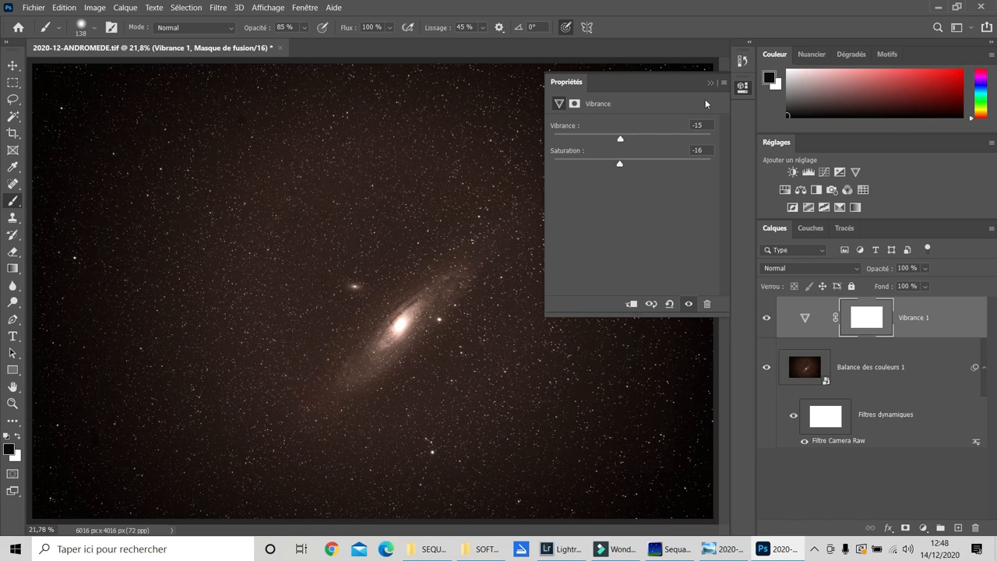
pyautogui.click(709, 84)
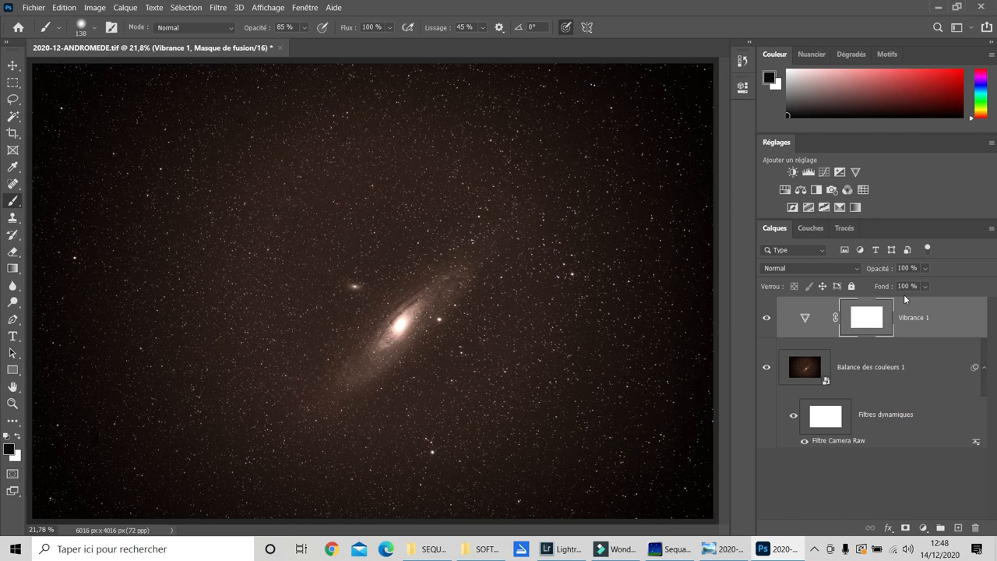
# - Add a Curves adjustment layer and slightly darken the sky above the galaxy in the RGB channel with on-image adjustment
pyautogui.click(826, 172)
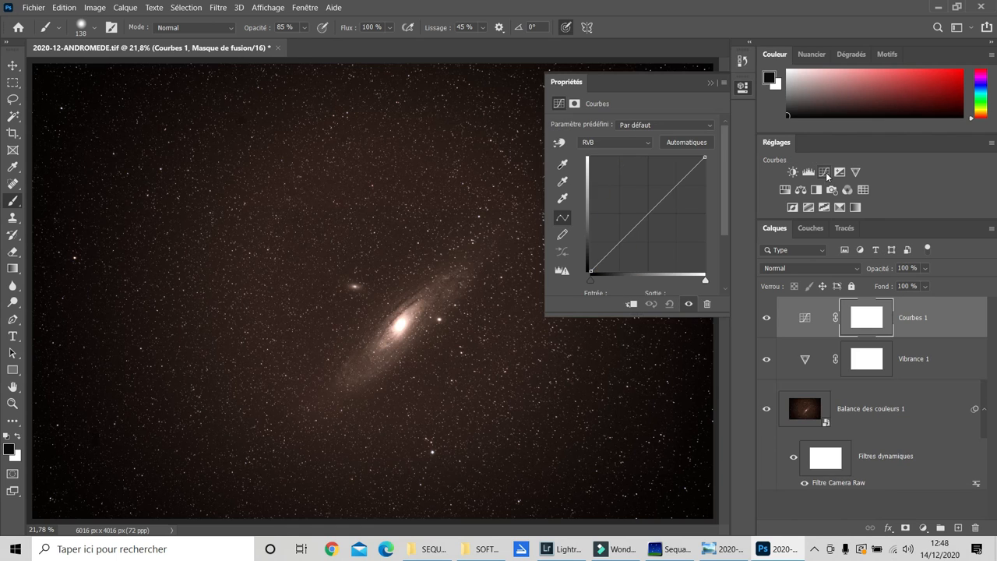
pyautogui.click(560, 143)
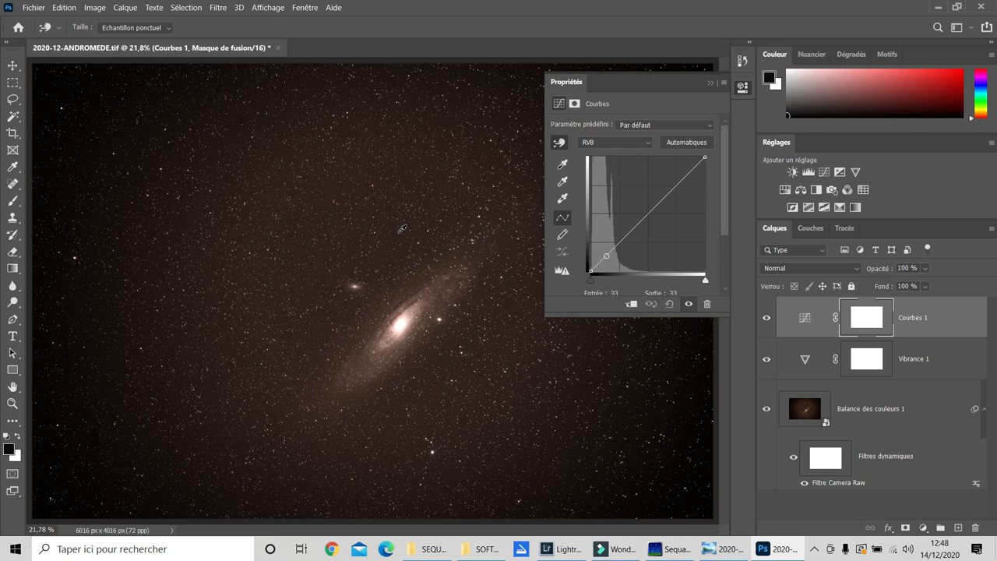
pyautogui.click(402, 230)
pyautogui.moveTo(402, 231); pyautogui.dragTo(402, 241)
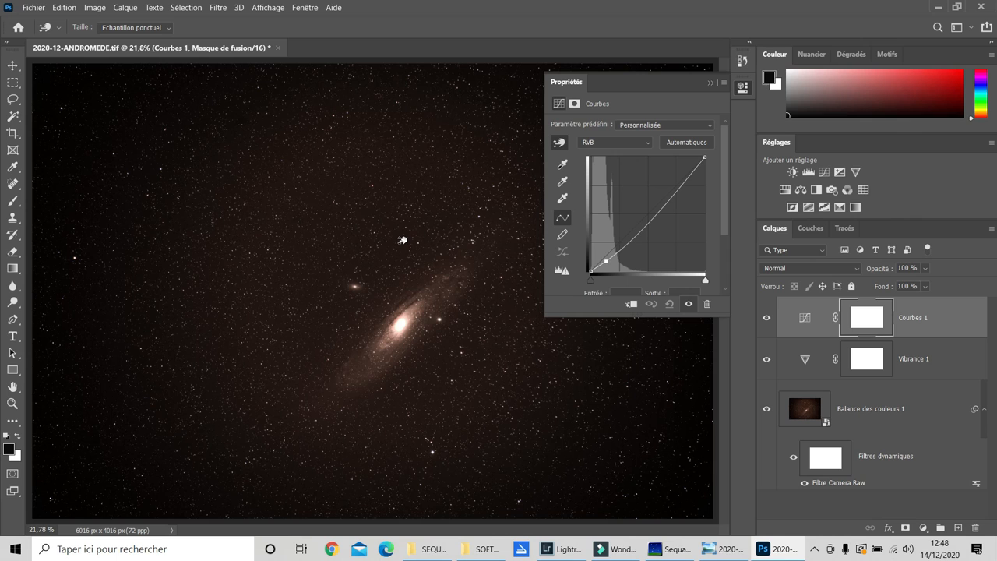
pyautogui.click(712, 83)
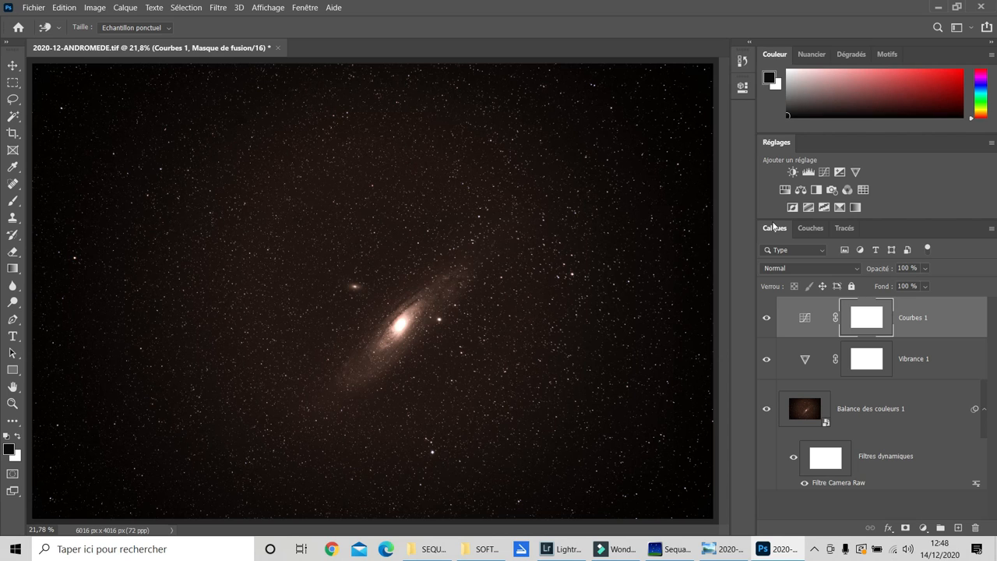
# - Convert the Curves, Vibrance and filtered smart object layers together into one new smart object
pyautogui.keyDown('shift'); pyautogui.click(899, 459); pyautogui.keyUp('shift')
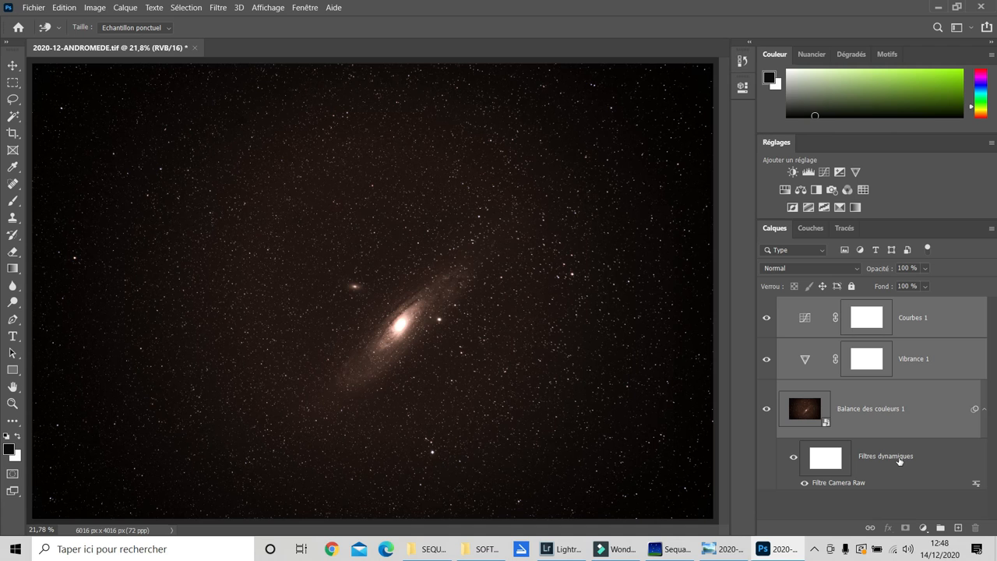
pyautogui.rightClick(907, 371)
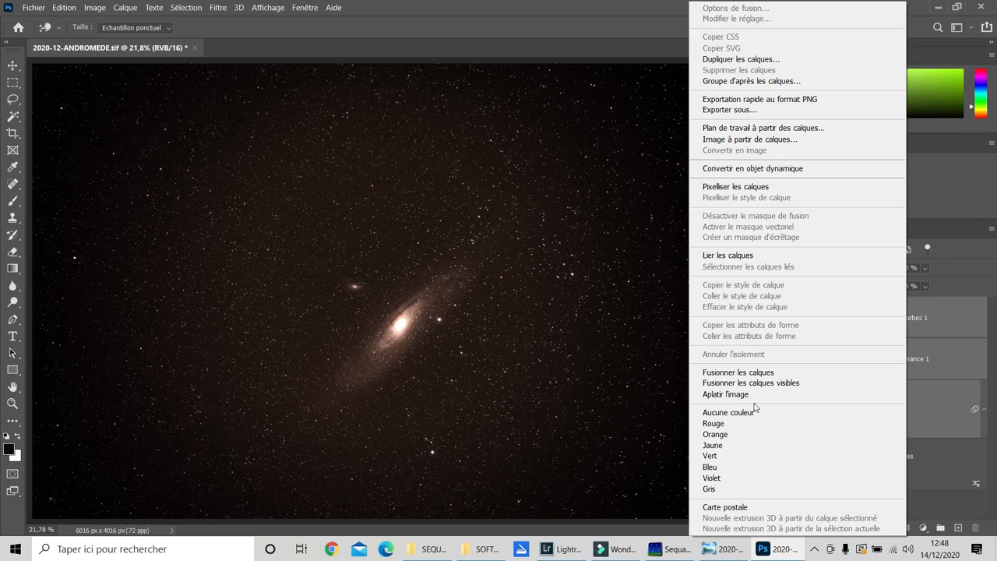
pyautogui.click(754, 169)
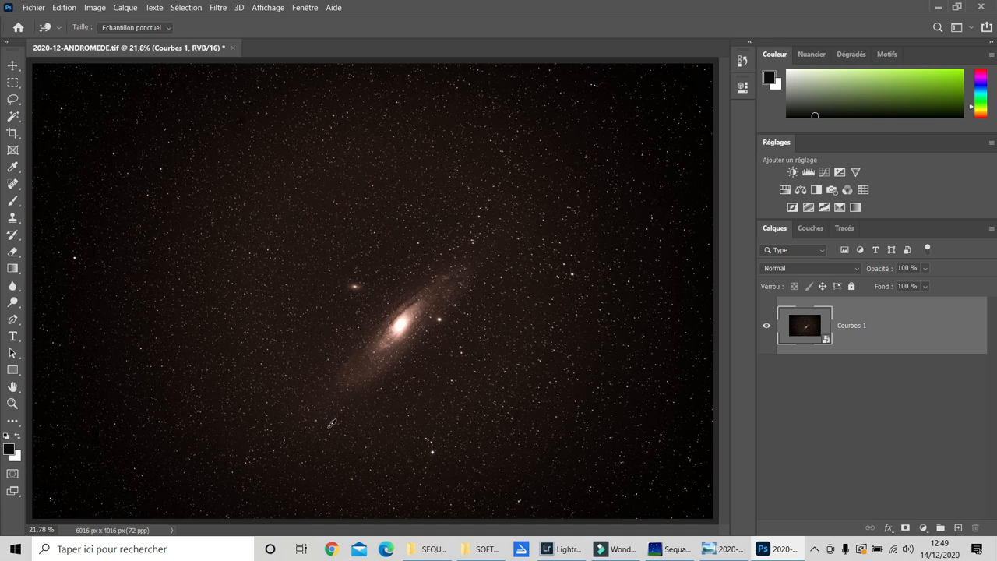
# - Select the stars and galaxy by Color Range using Highlights (Tons clairs), with tolerance 39% and range 40
pyautogui.click(183, 8)
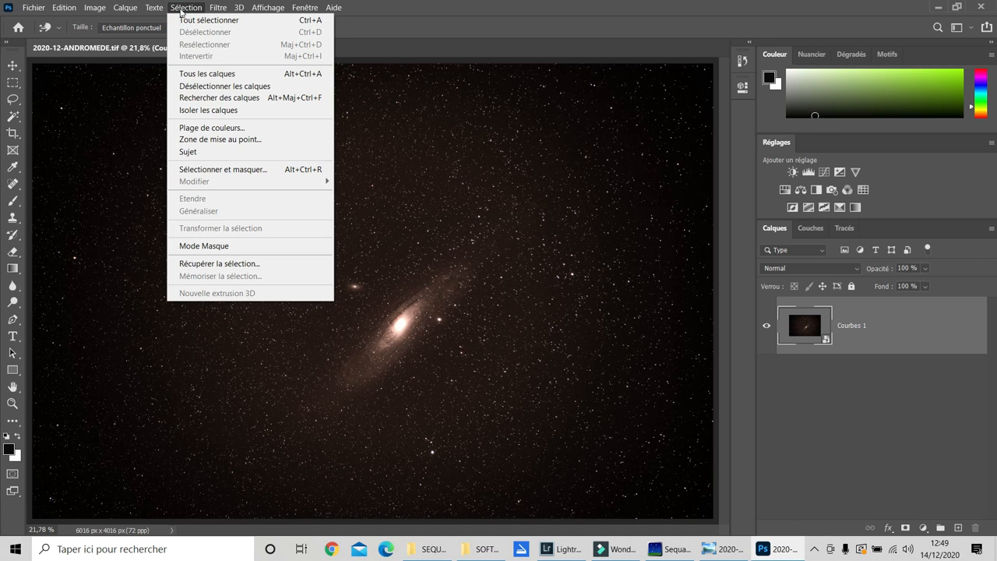
pyautogui.click(213, 134)
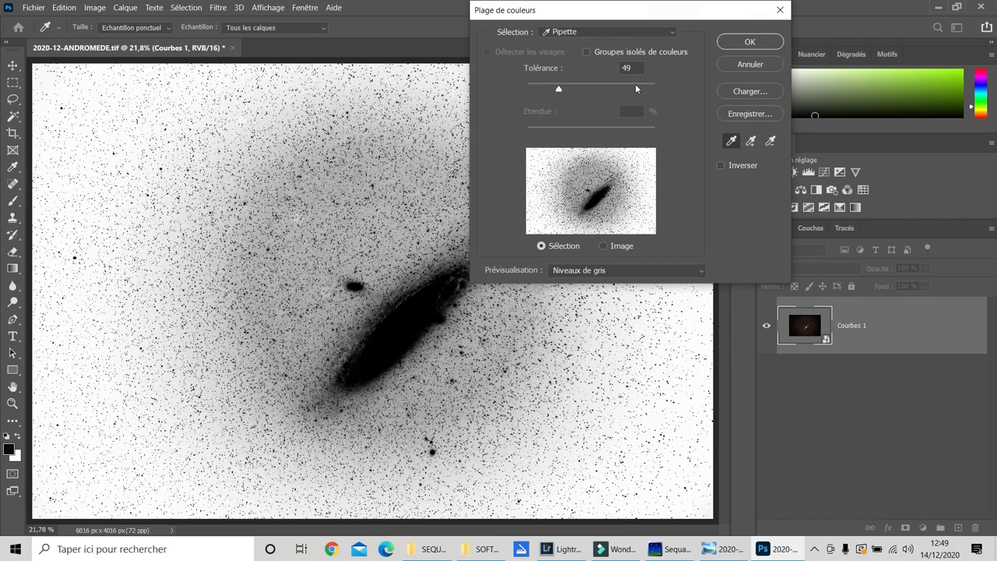
pyautogui.click(666, 32)
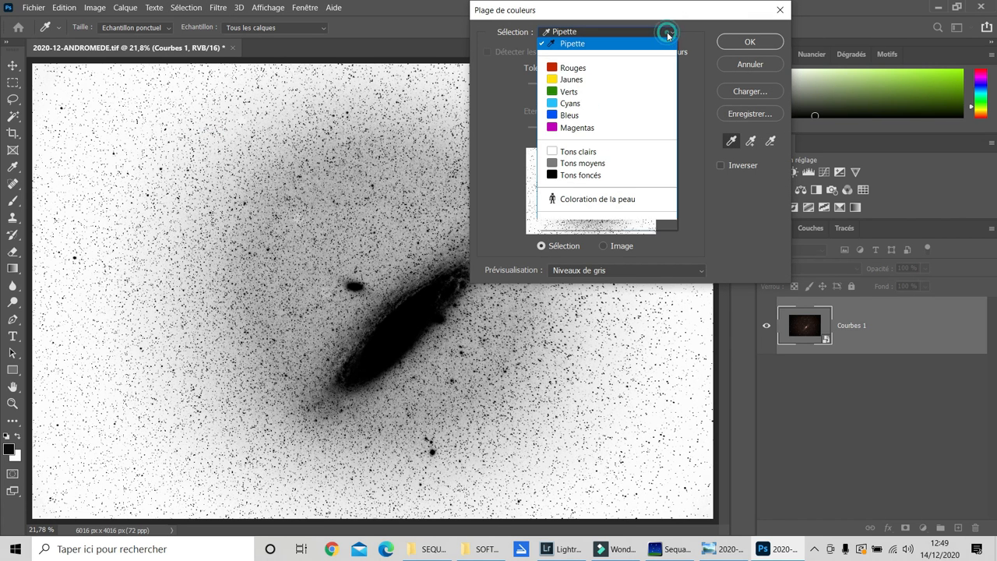
pyautogui.click(597, 153)
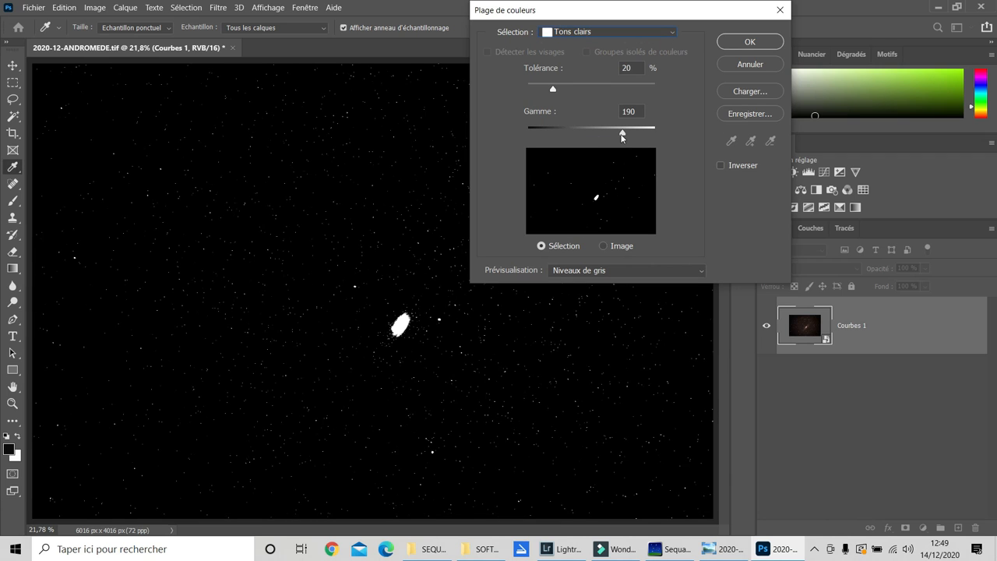
pyautogui.moveTo(619, 133); pyautogui.dragTo(547, 141)
pyautogui.moveTo(551, 91); pyautogui.dragTo(577, 90)
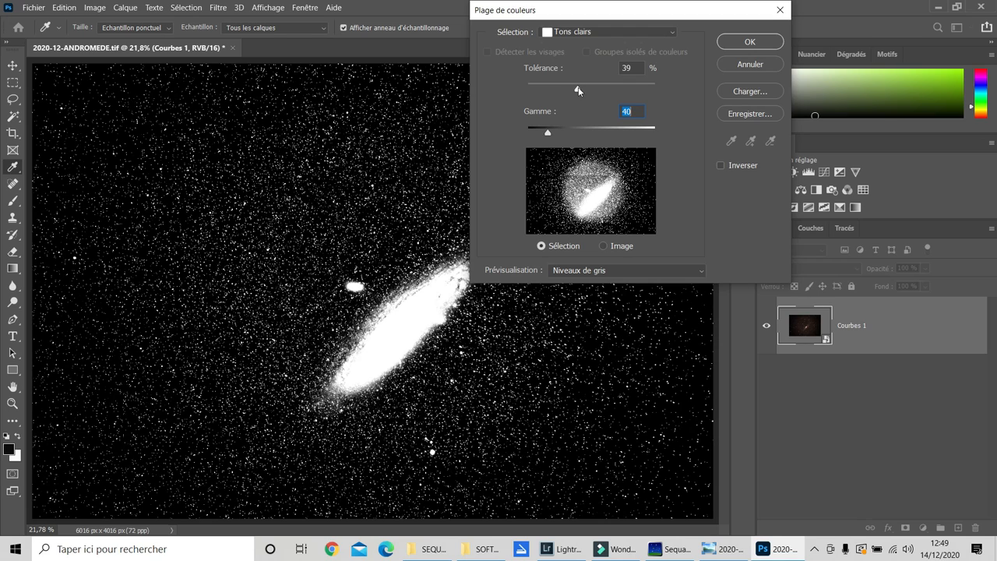
pyautogui.click(577, 90)
pyautogui.click(743, 43)
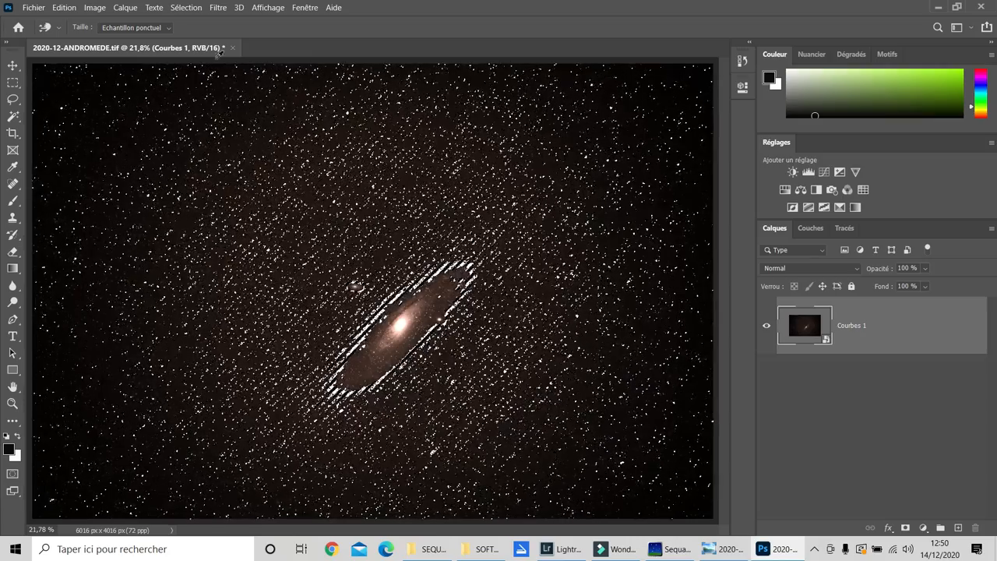
# - Expand the selection of the stars and galaxy by 2 pixels
pyautogui.click(196, 12)
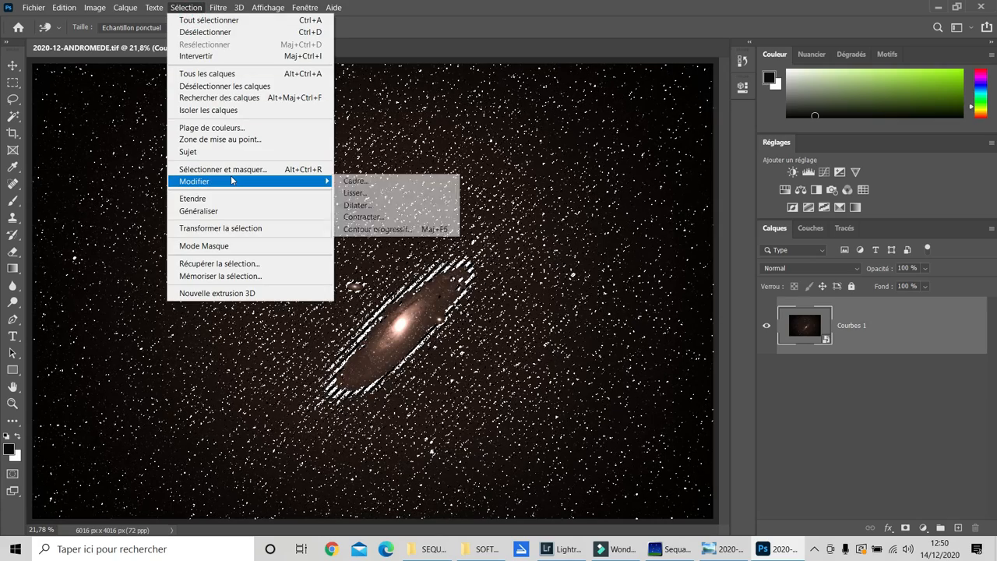
pyautogui.click(356, 206)
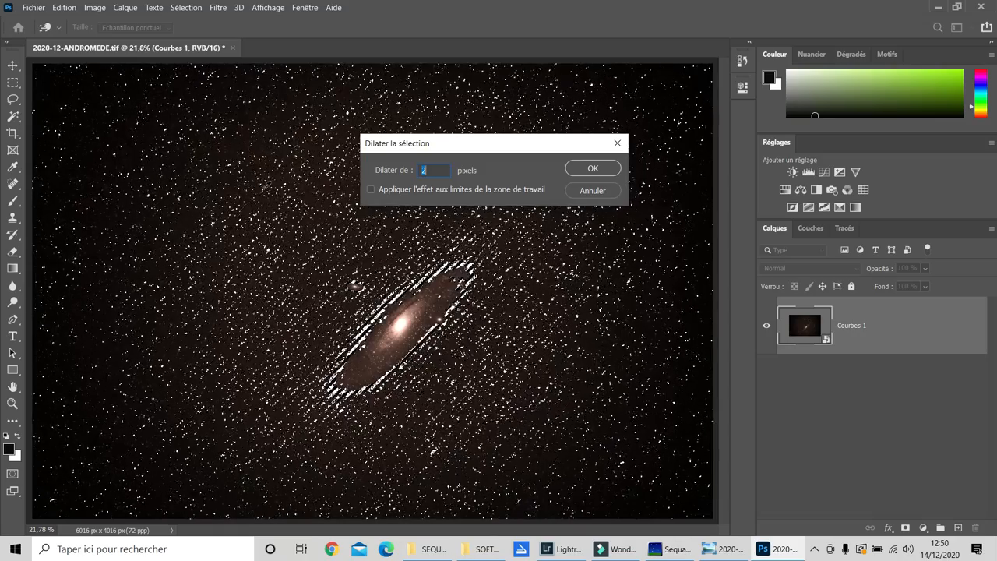
pyautogui.click(573, 170)
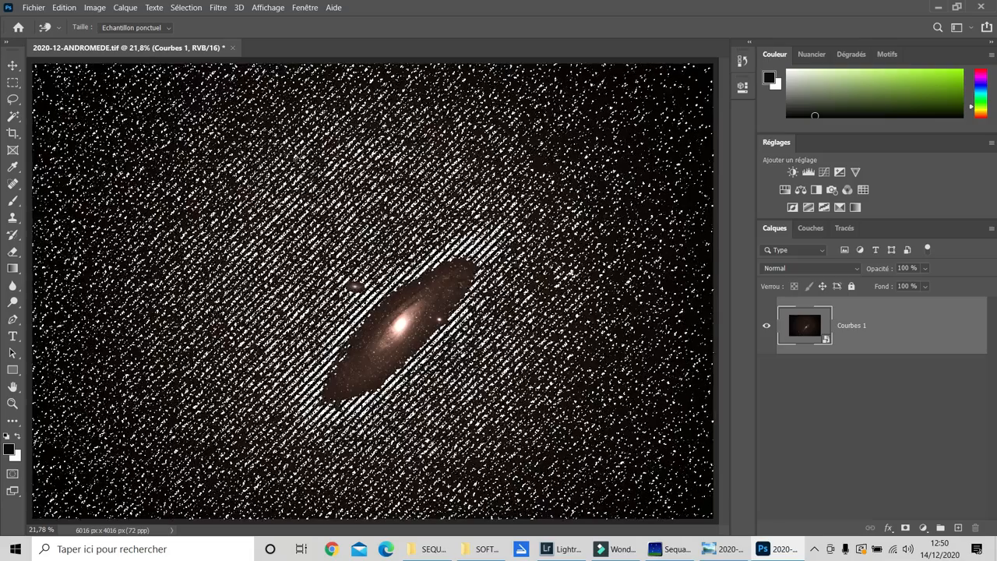
pyautogui.click(186, 8)
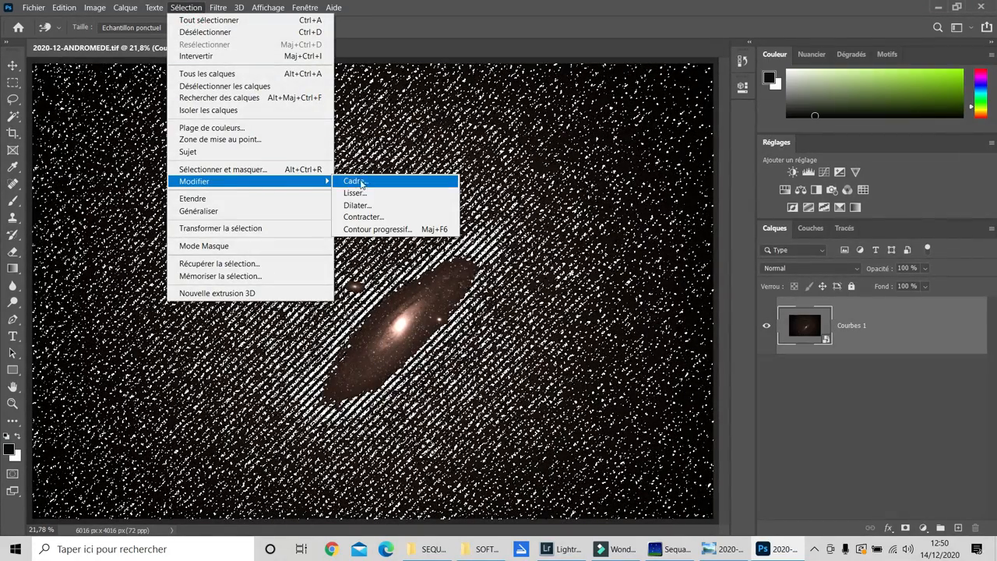
pyautogui.click(364, 192)
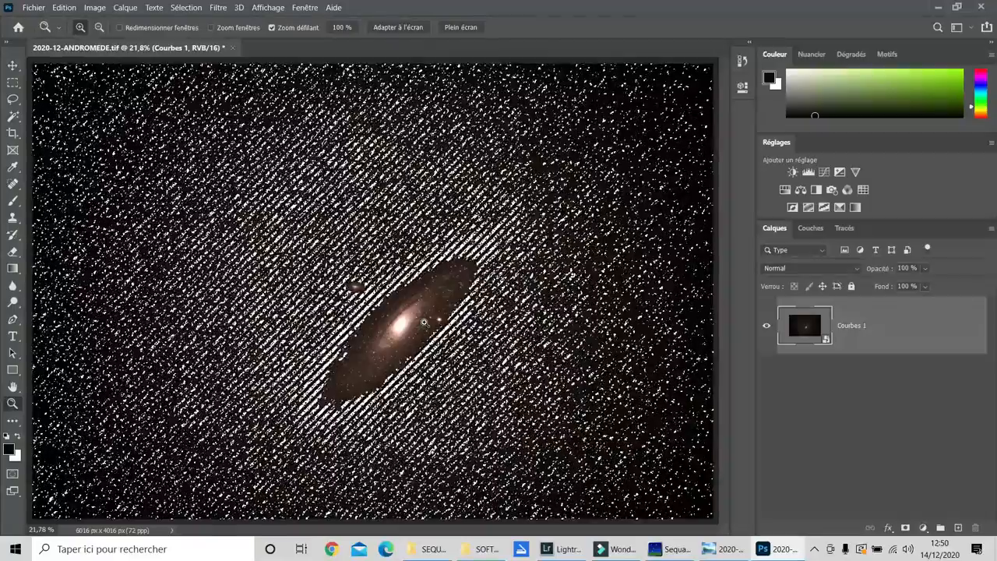
# - Start the Minimum filter on the selected stars and galaxy, with a radius of 0.2 pixels and the galaxy unobstructed
pyautogui.click(425, 322)
pyautogui.click(425, 322)
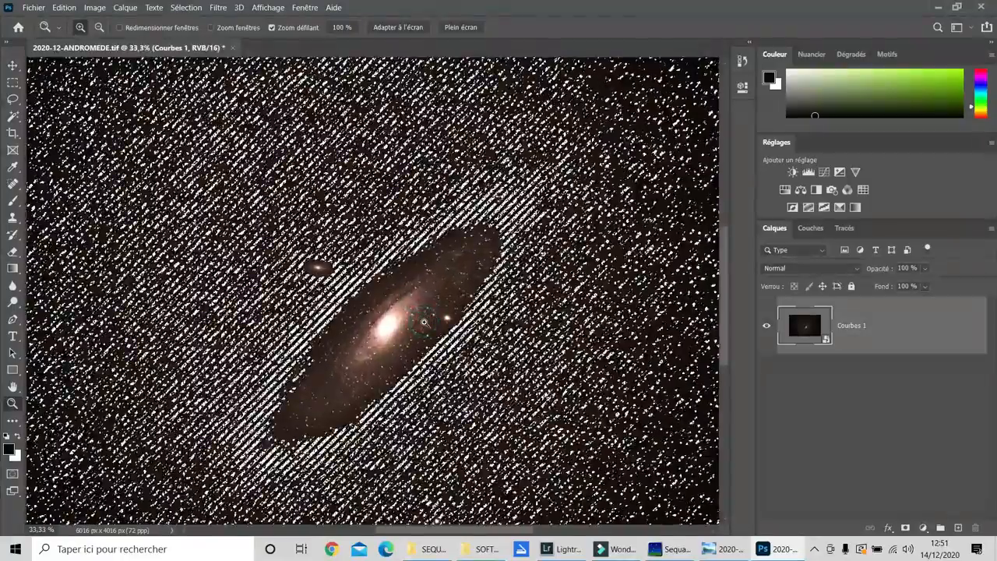
pyautogui.click(424, 321)
pyautogui.click(423, 322)
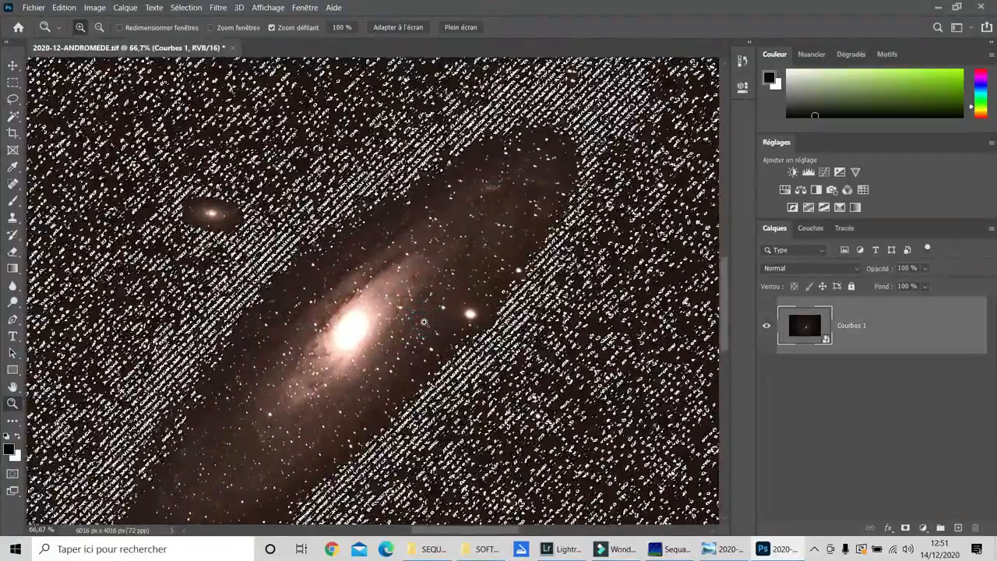
pyautogui.click(218, 9)
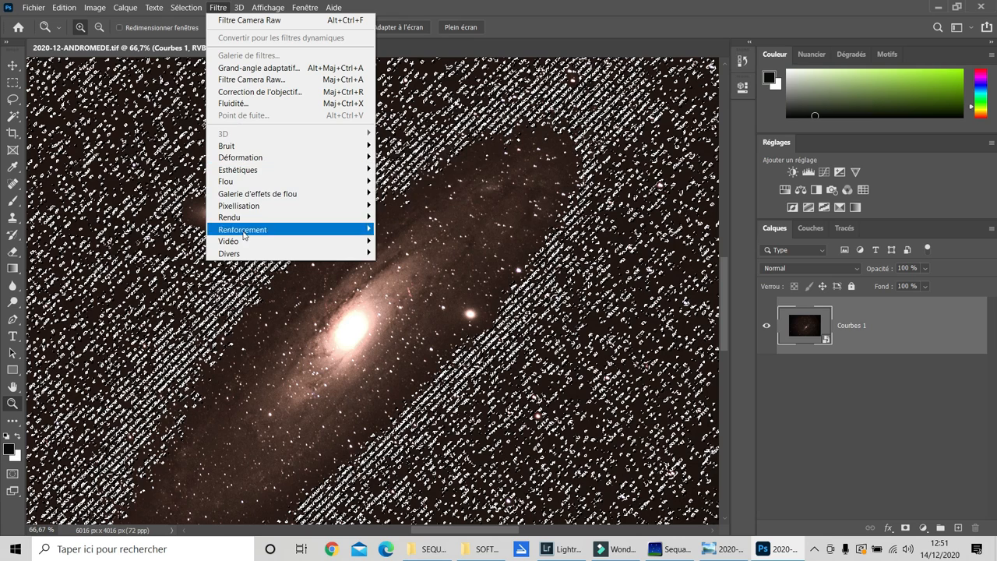
pyautogui.moveTo(244, 253)
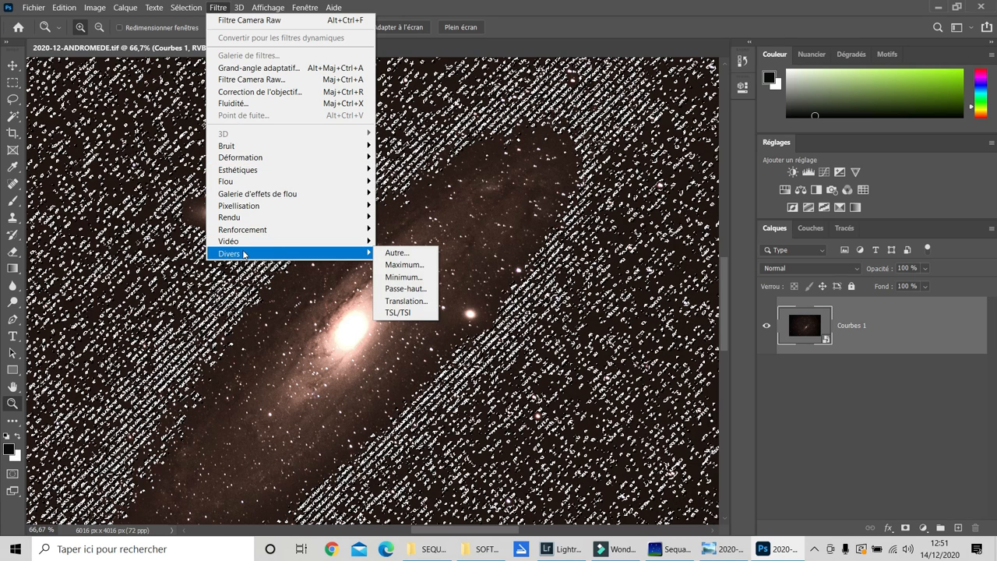
pyautogui.click(394, 277)
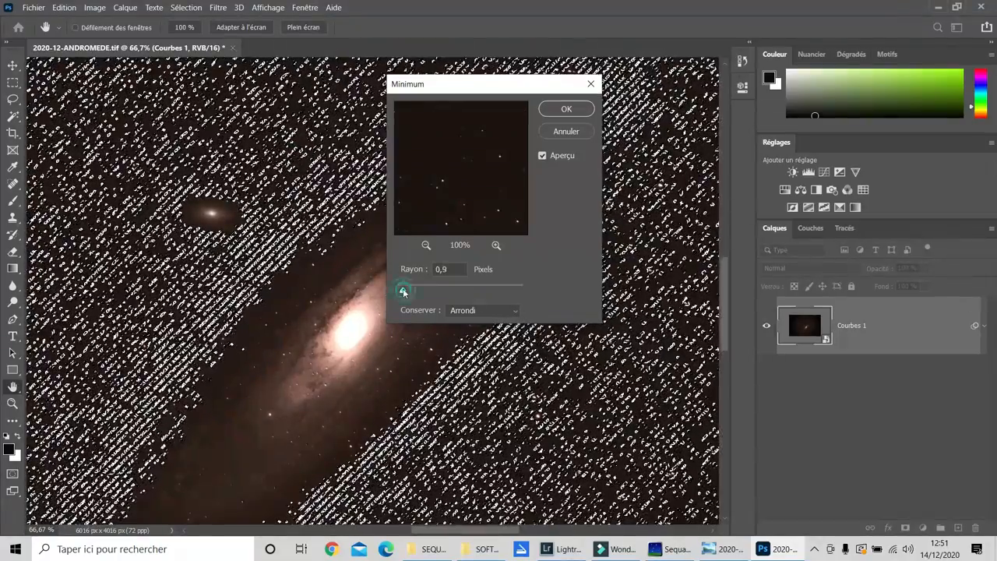
pyautogui.moveTo(394, 288); pyautogui.dragTo(394, 288)
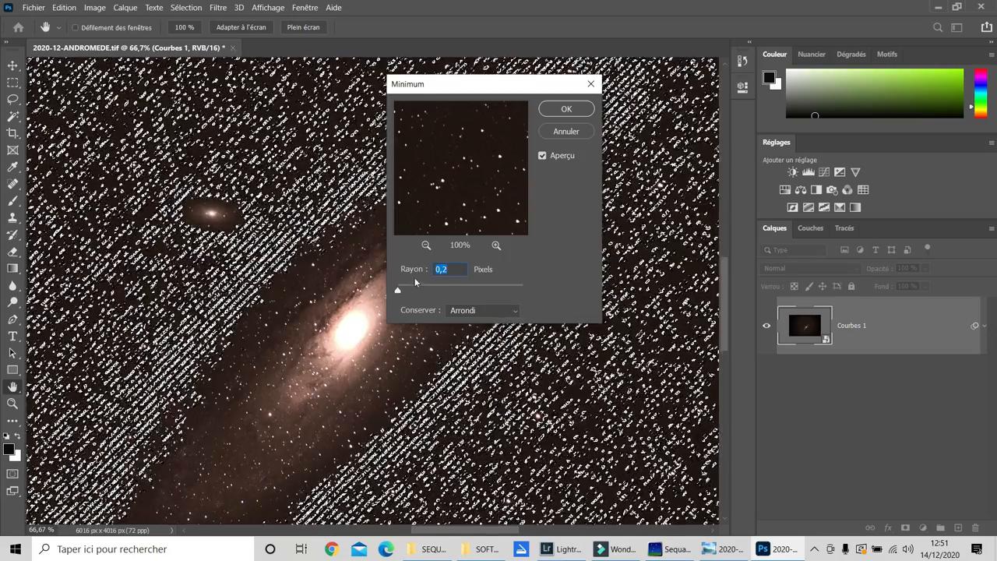
pyautogui.moveTo(494, 89); pyautogui.dragTo(592, 34)
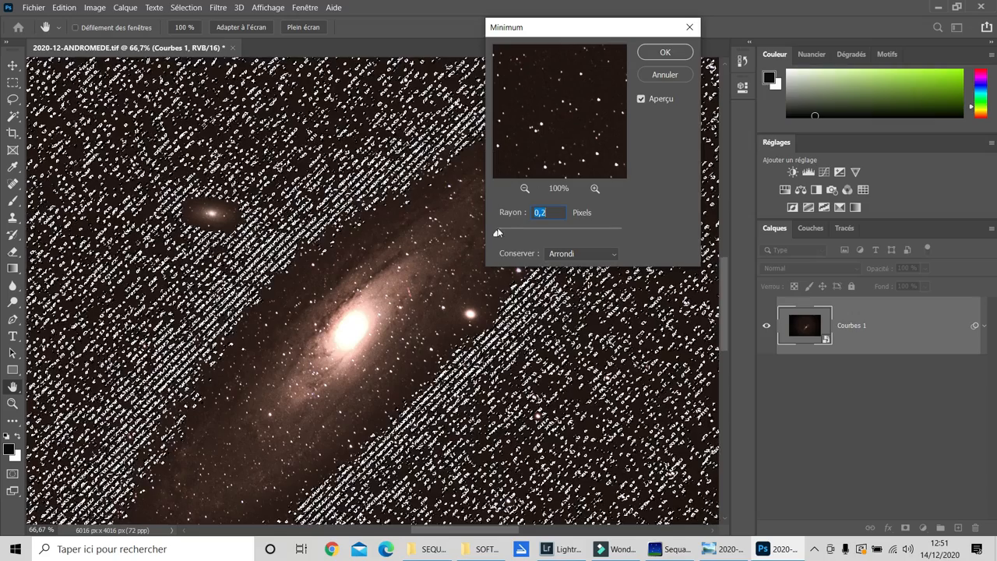
# - Compare different radii on the stars and apply the Minimum filter at 1.4 pixels with roundness preserved (Arrondi)
pyautogui.click(495, 234)
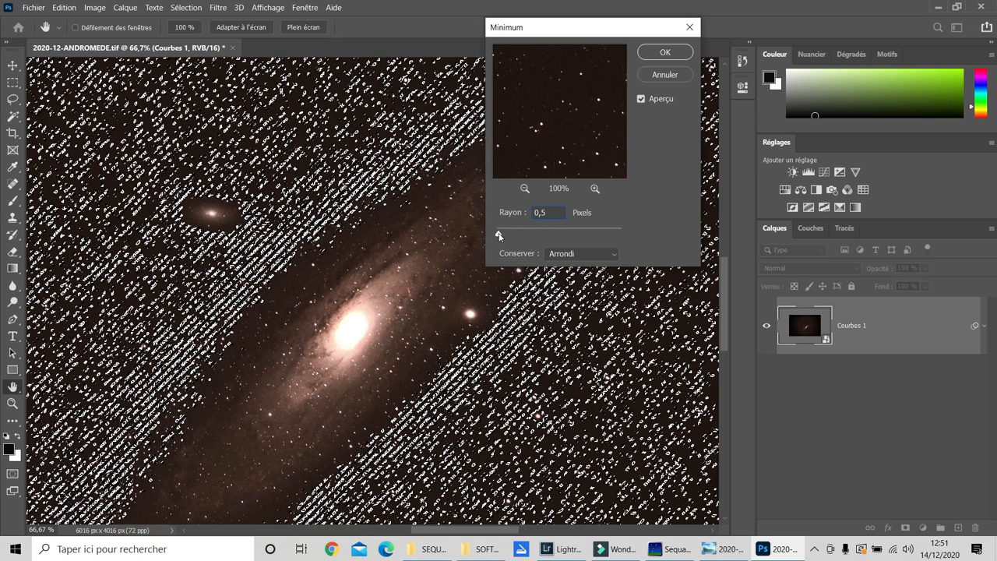
pyautogui.moveTo(499, 232); pyautogui.dragTo(503, 234)
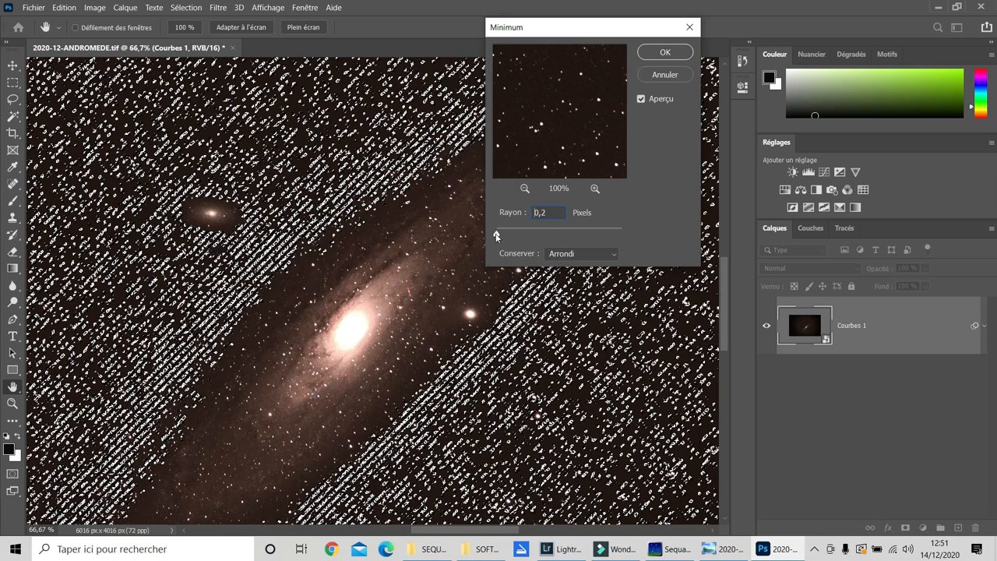
pyautogui.moveTo(498, 232); pyautogui.dragTo(505, 232)
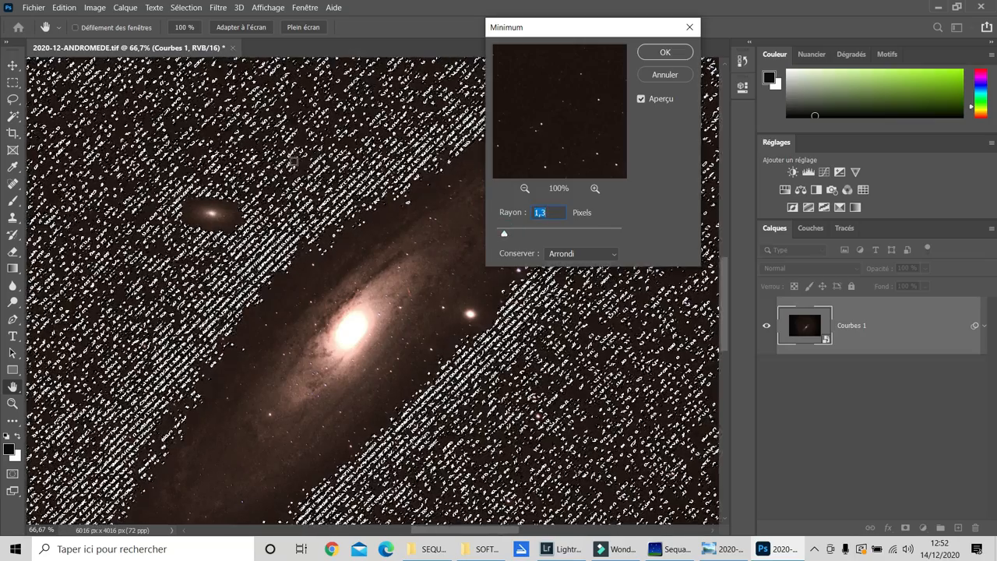
pyautogui.click(252, 140)
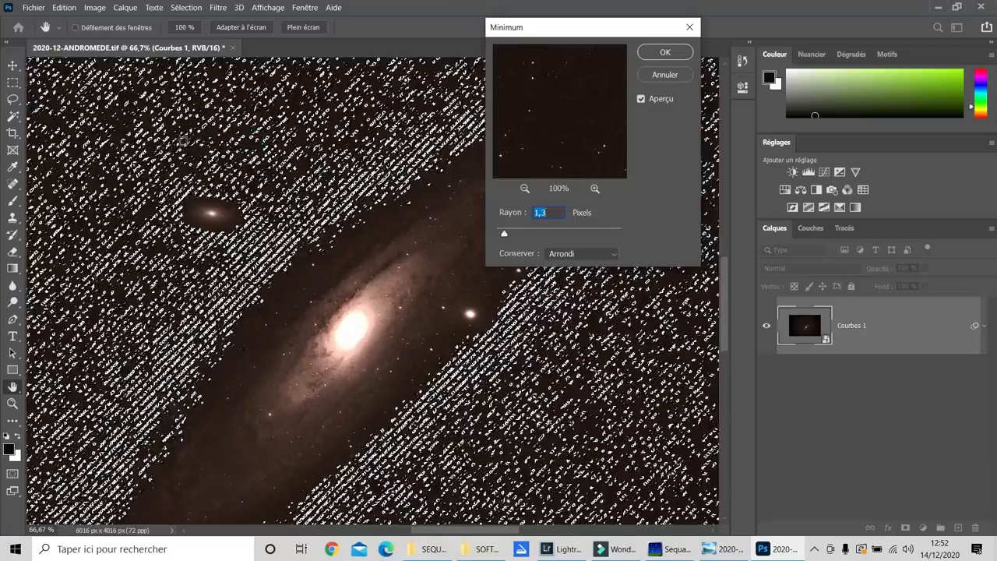
pyautogui.click(171, 156)
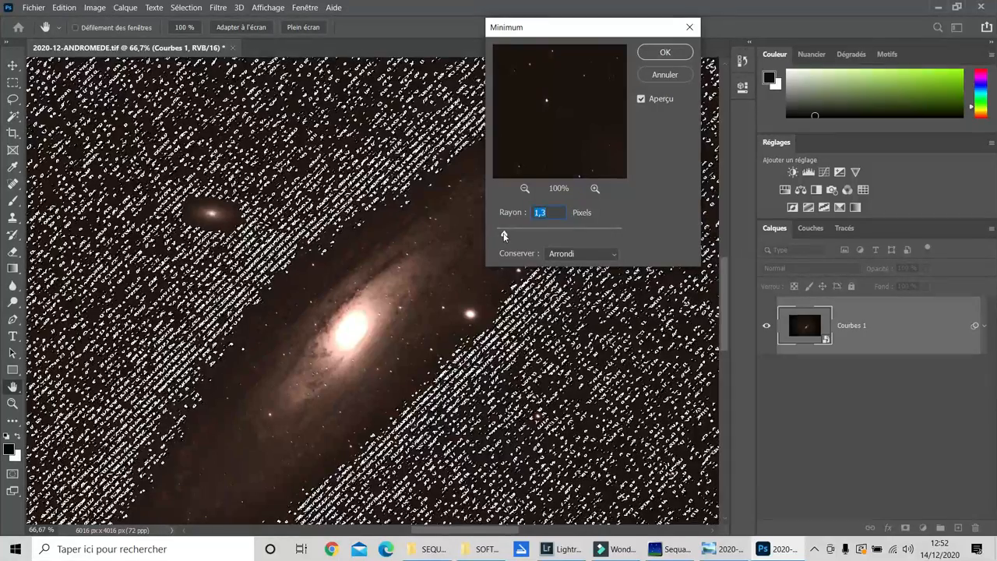
pyautogui.moveTo(504, 235); pyautogui.dragTo(496, 234)
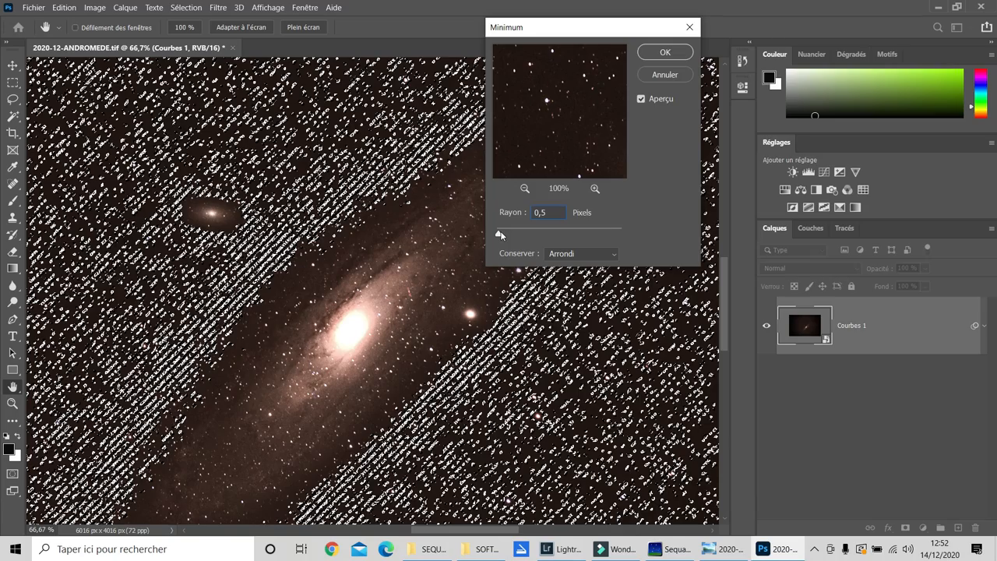
pyautogui.moveTo(501, 233); pyautogui.dragTo(503, 234)
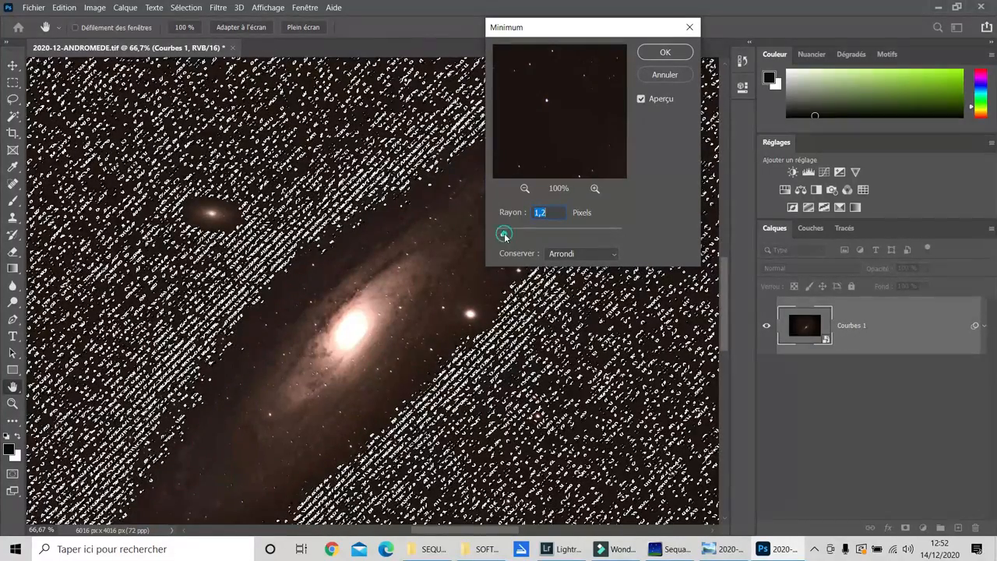
pyautogui.moveTo(504, 232); pyautogui.dragTo(506, 234)
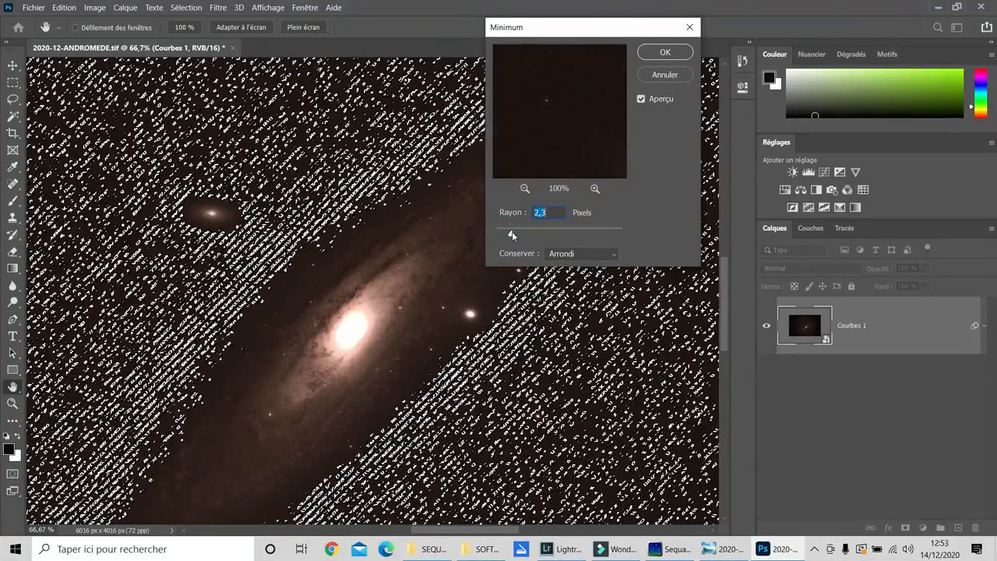
pyautogui.moveTo(512, 232); pyautogui.dragTo(515, 230)
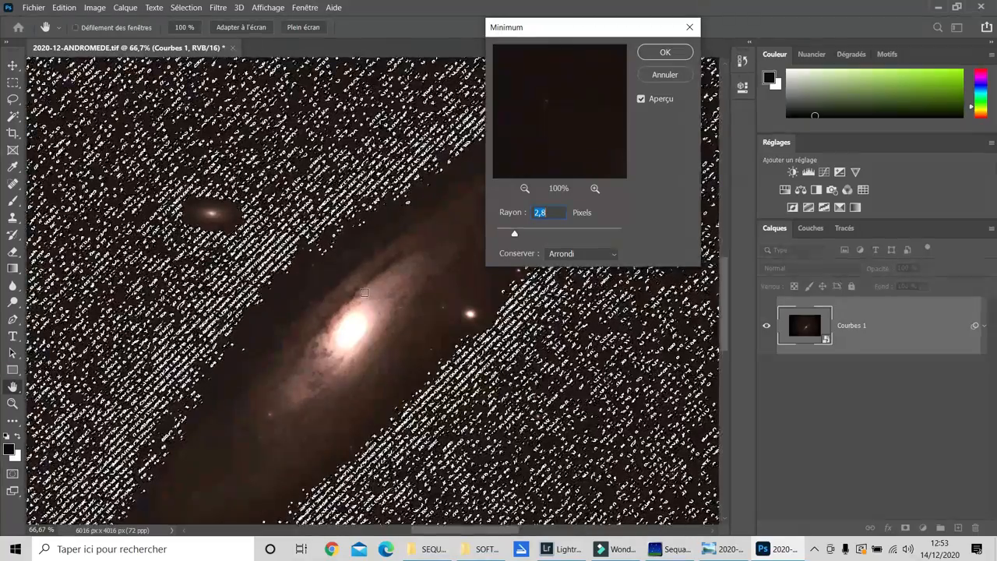
pyautogui.moveTo(514, 235); pyautogui.dragTo(512, 236)
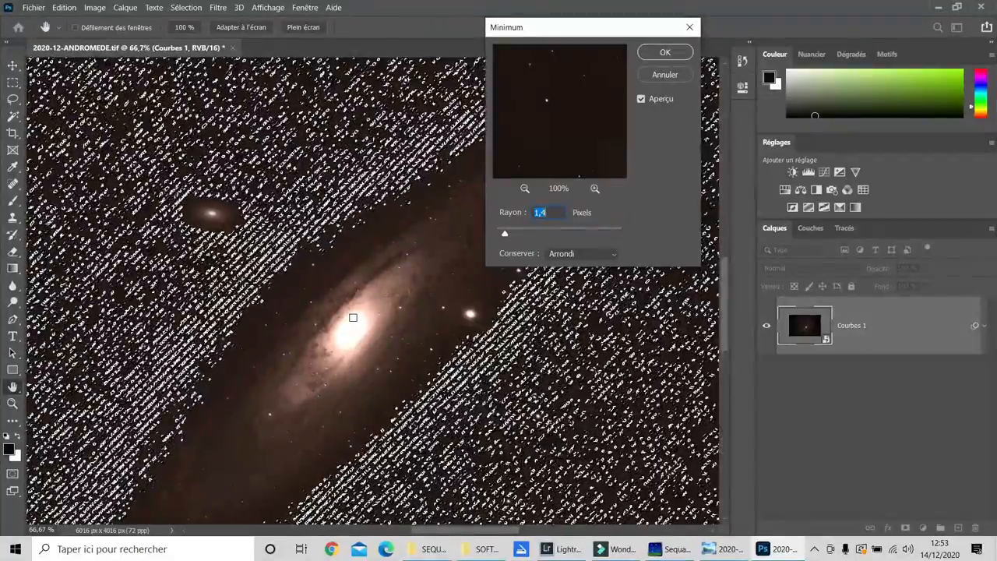
pyautogui.click(664, 52)
# - Compare the whole image with and without the Minimum filter, leaving the filter enabled
pyautogui.press('z')
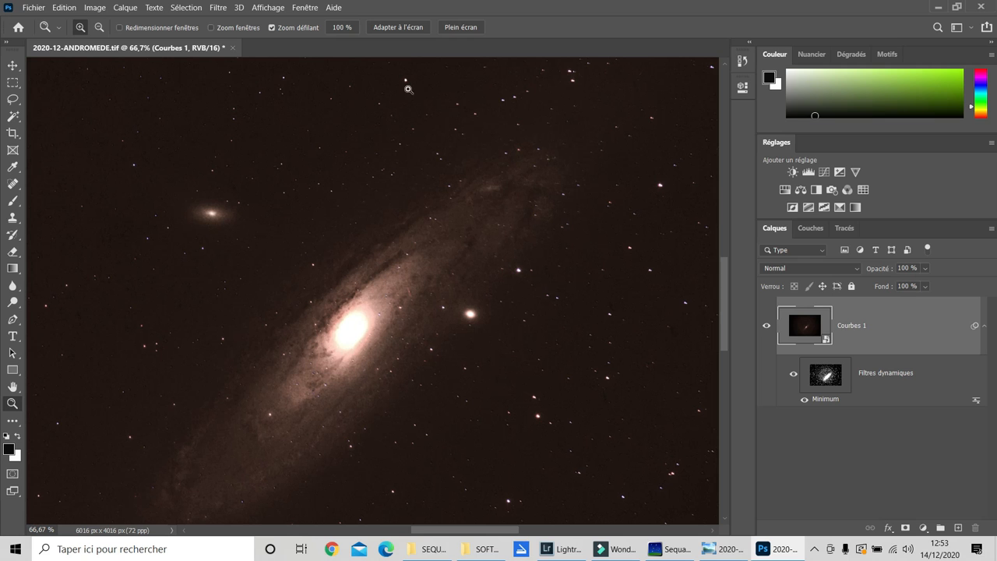
pyautogui.click(404, 28)
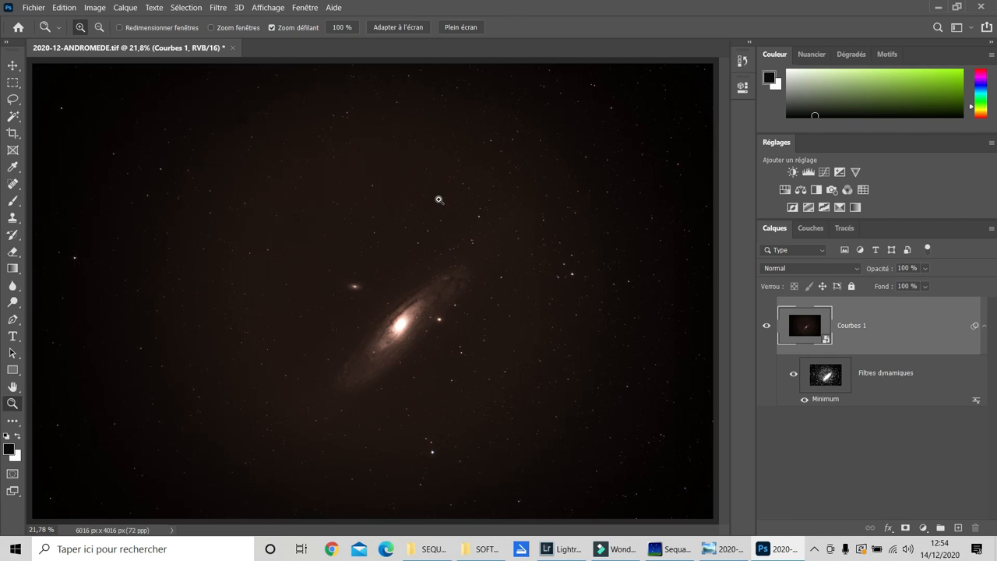
pyautogui.click(804, 401)
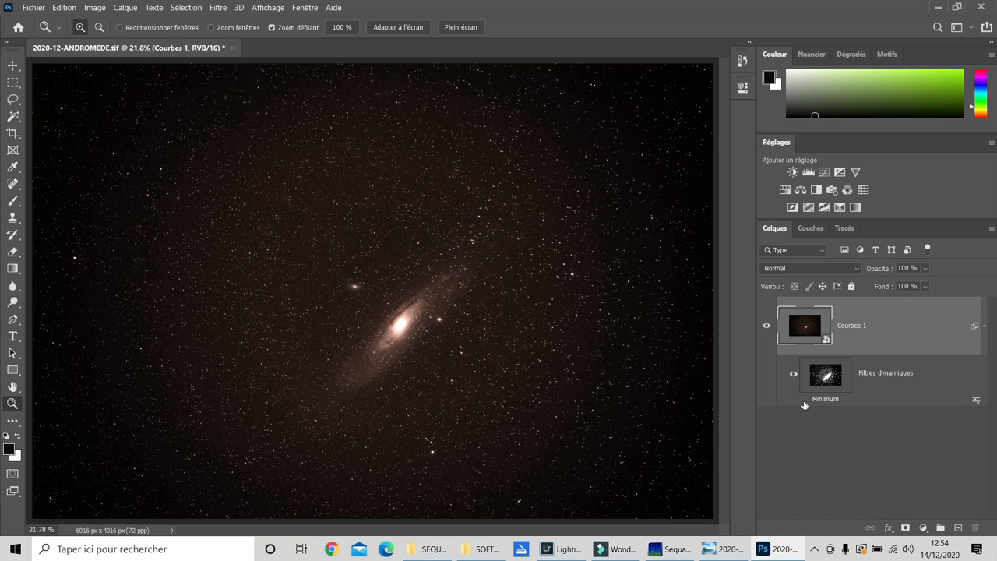
pyautogui.click(802, 401)
pyautogui.click(803, 401)
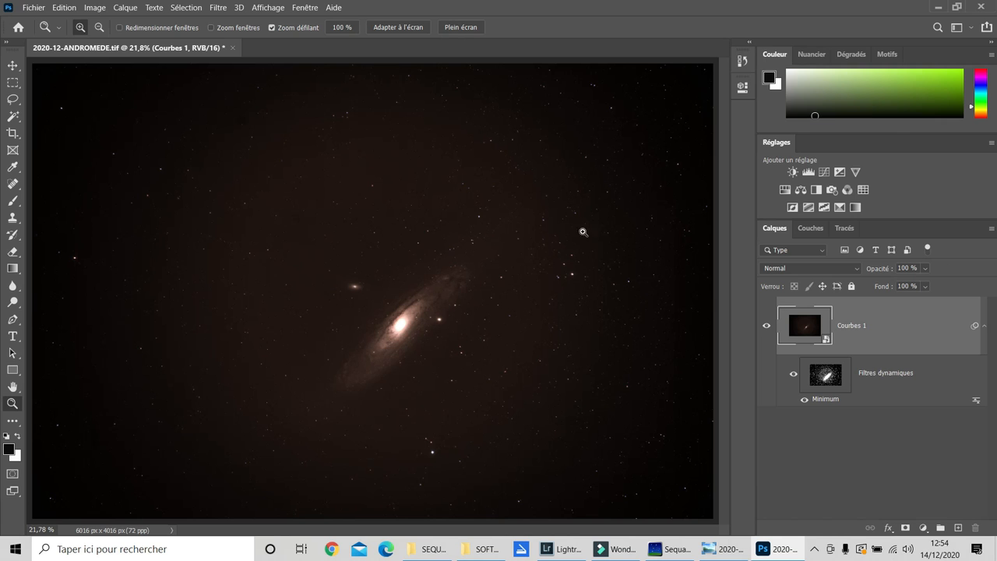
# - Convert the star-reduced Courbes 1 layer into a new smart object and duplicate it
pyautogui.rightClick(864, 321)
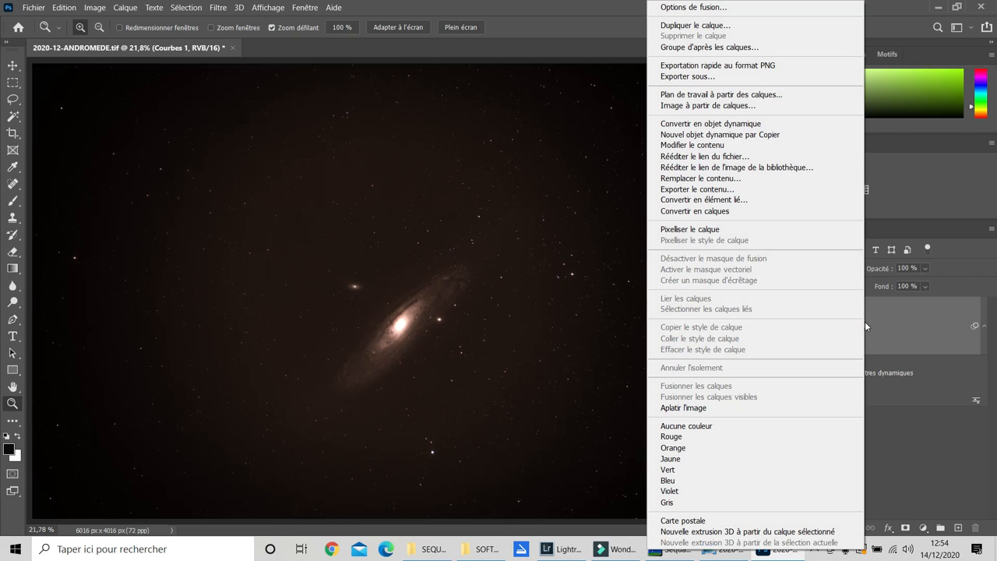
pyautogui.click(727, 126)
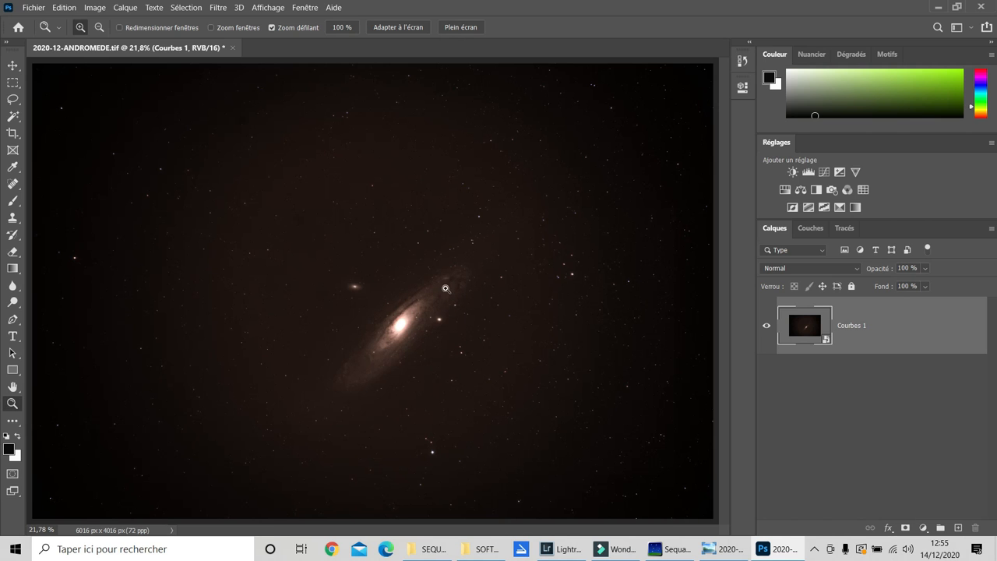
pyautogui.rightClick(847, 327)
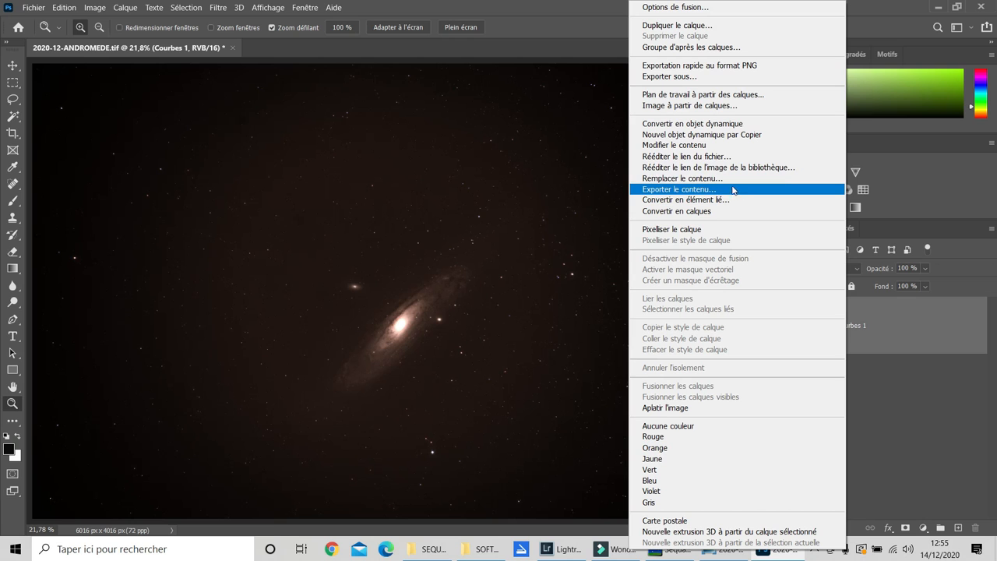
pyautogui.click(699, 25)
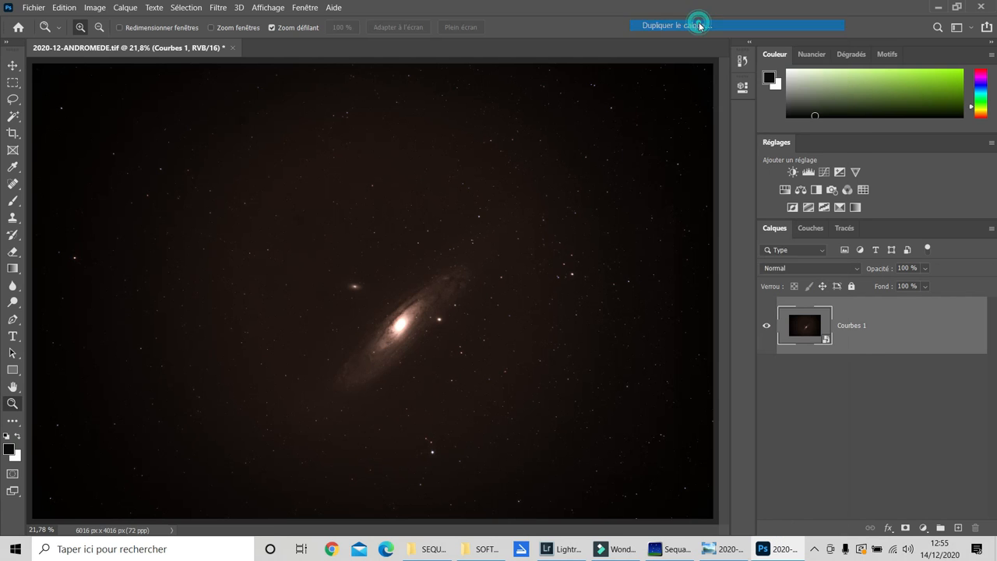
pyautogui.click(617, 144)
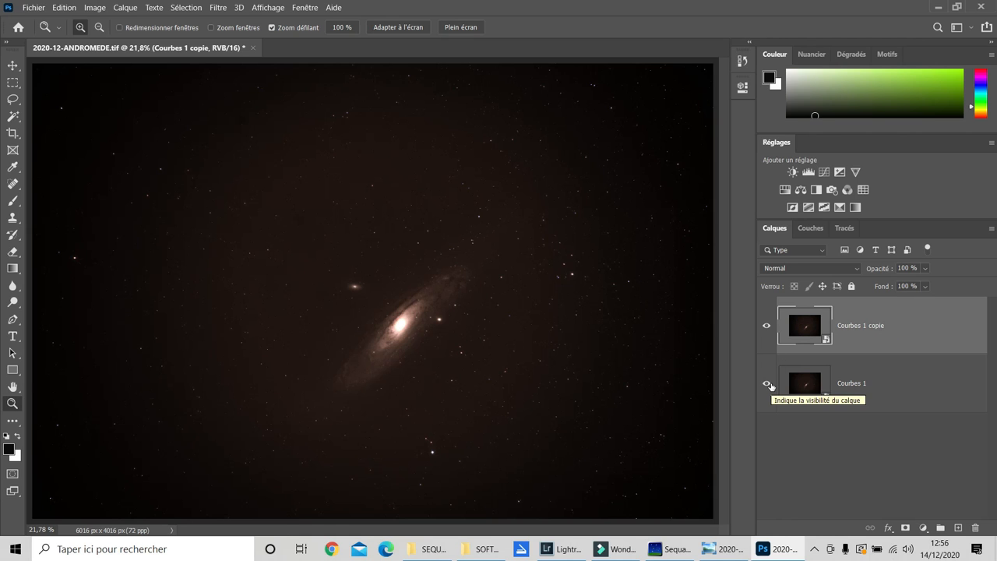
# - Apply a High Pass (Passe-haut) filter with a radius of 133.0 pixels to the duplicated layer
pyautogui.click(217, 8)
pyautogui.moveTo(263, 254)
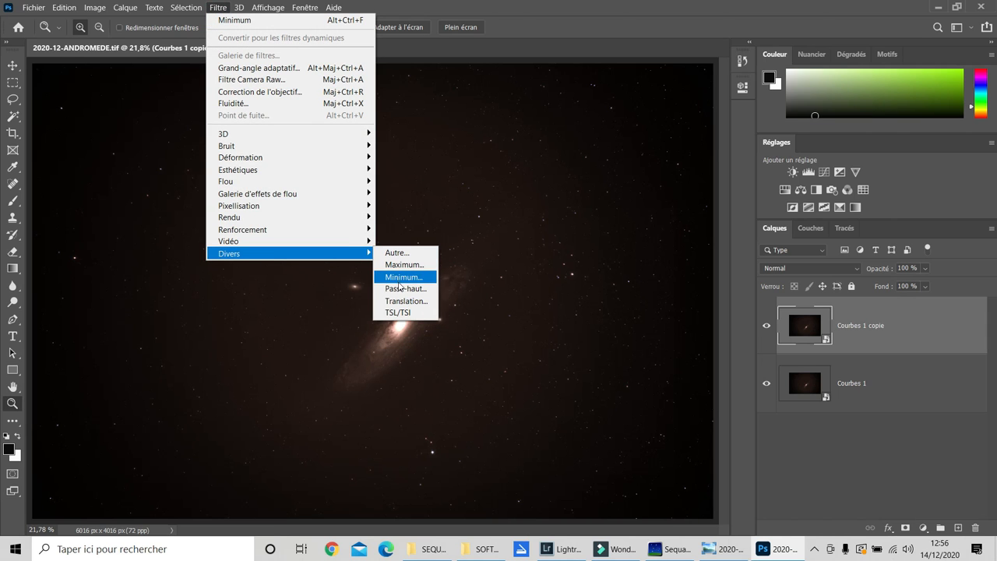
pyautogui.click(397, 286)
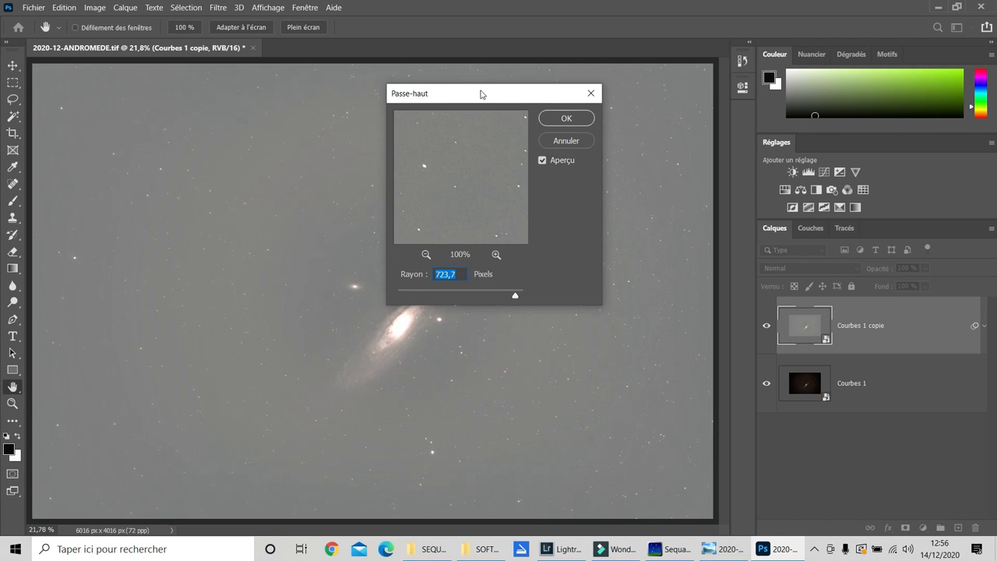
pyautogui.moveTo(481, 93); pyautogui.dragTo(591, 13)
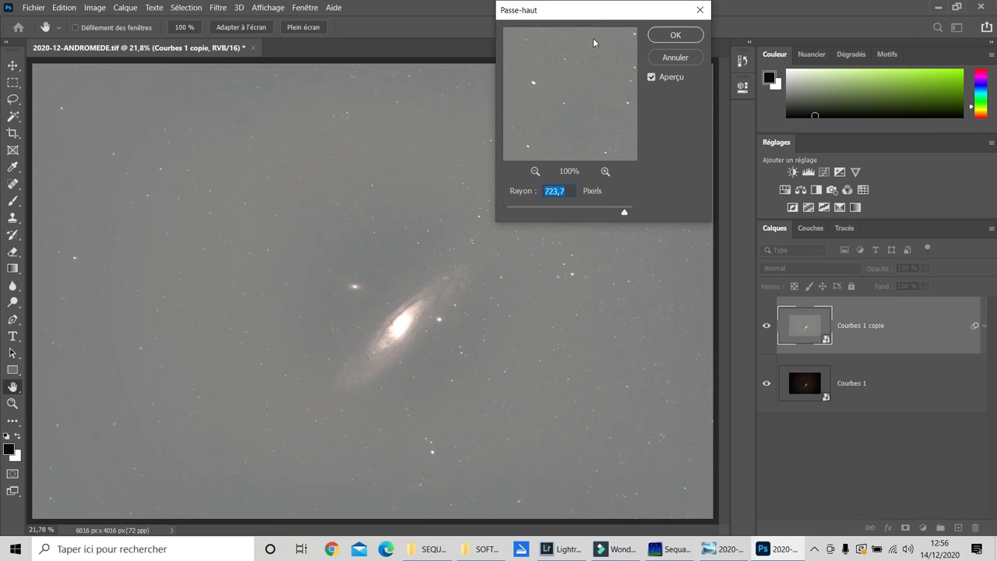
pyautogui.moveTo(623, 213); pyautogui.dragTo(595, 214)
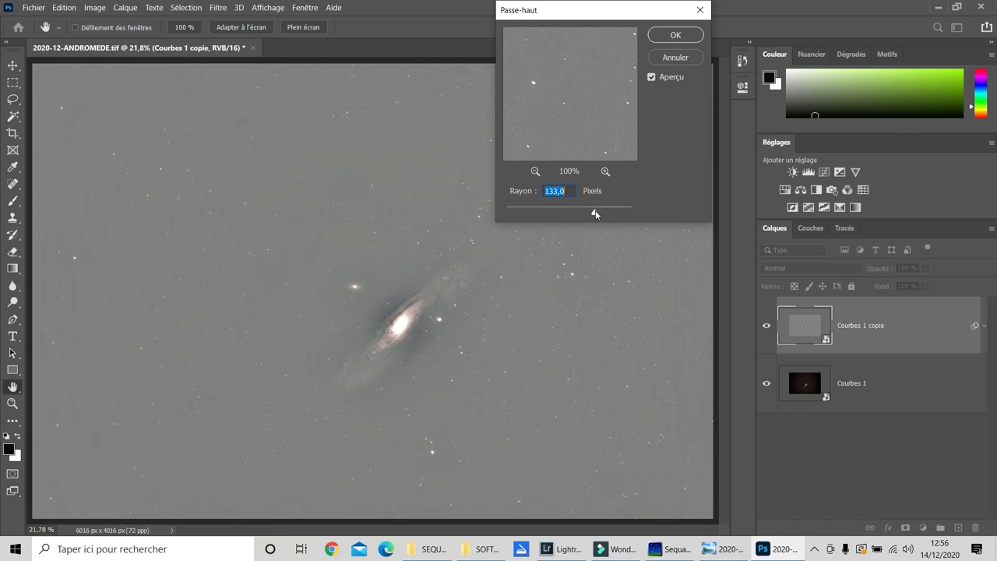
pyautogui.click(680, 35)
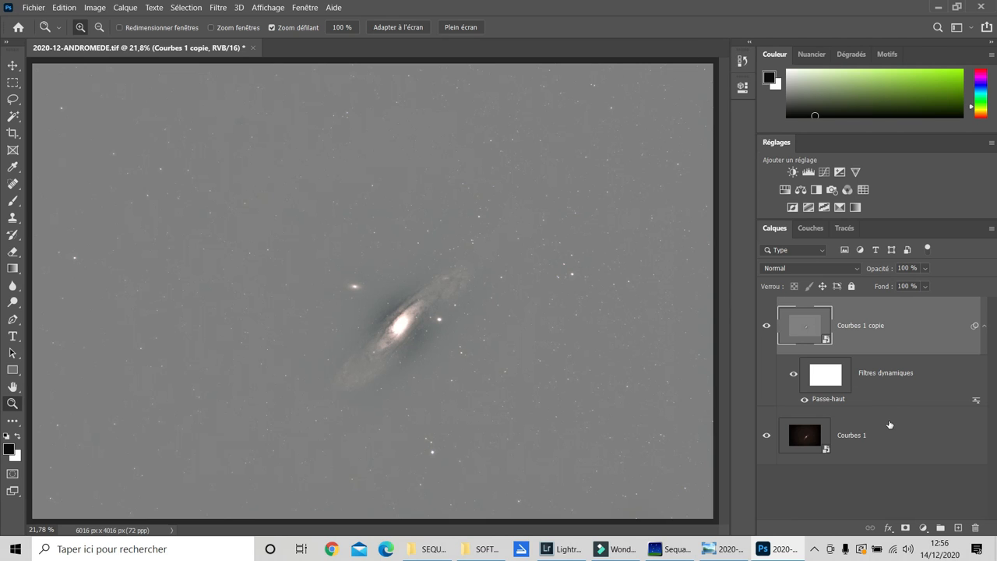
# - Set the High Pass layer's blend mode to Overlay (Incrustation) and add a white layer mask for brushing
pyautogui.click(857, 269)
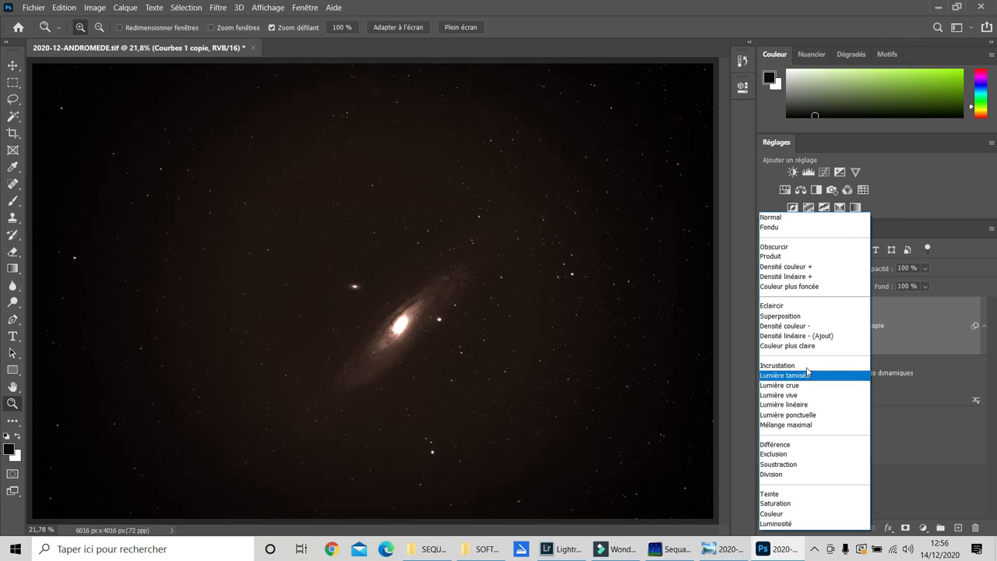
pyautogui.click(806, 366)
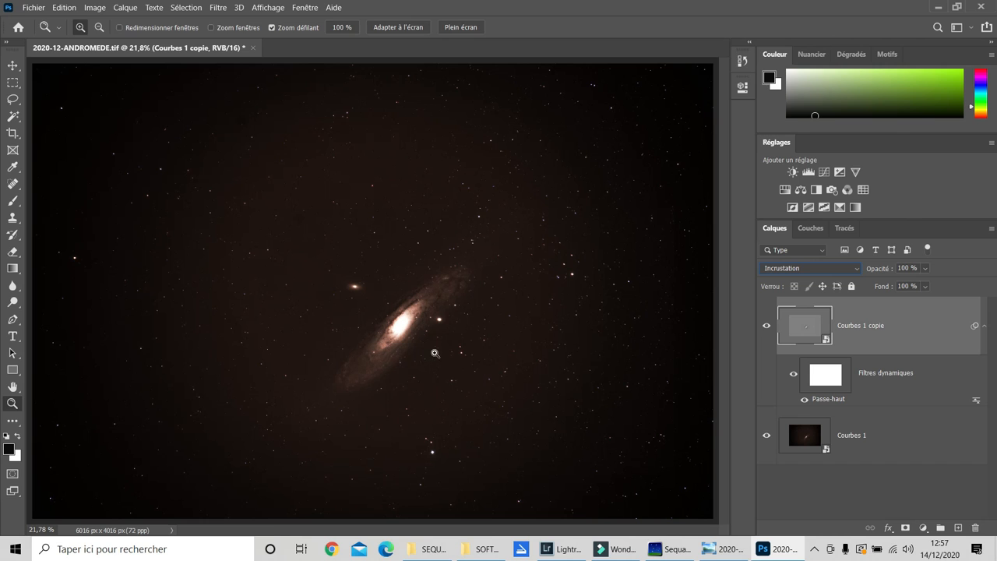
pyautogui.press('b')
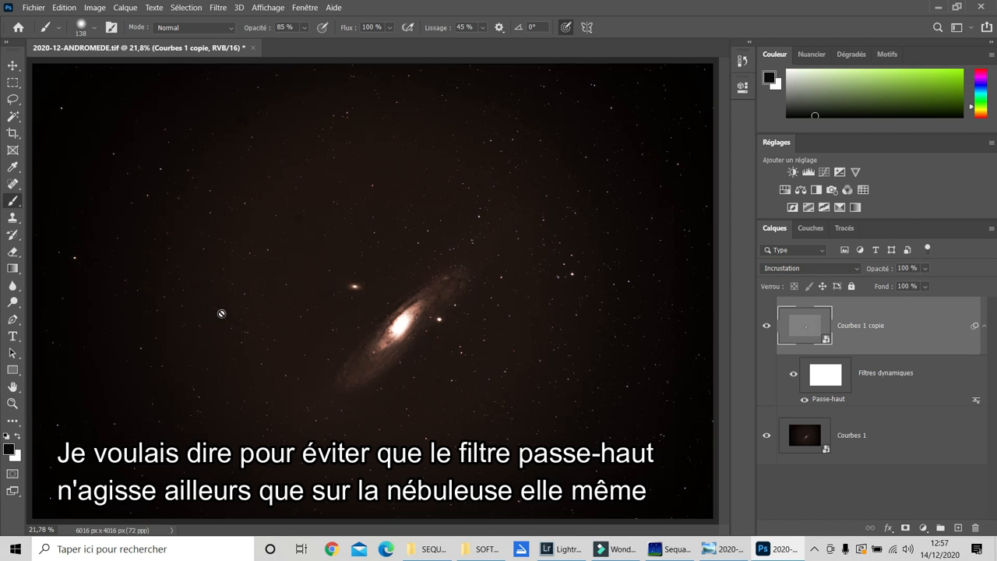
pyautogui.click(905, 527)
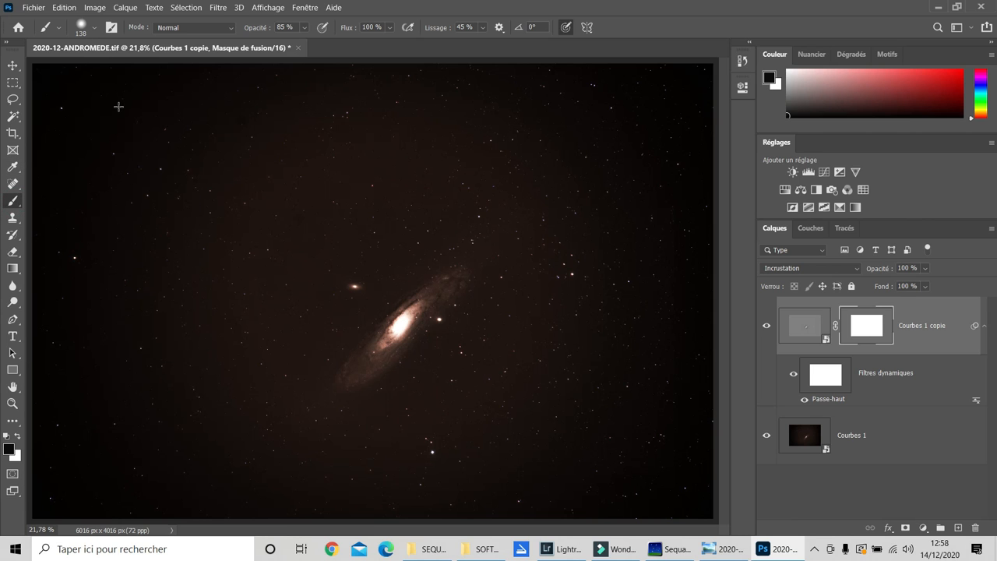
# - Paint black with a soft 381 px brush over the upper and upper-right sky on the High Pass layer's mask
pyautogui.click(93, 28)
pyautogui.click(39, 65)
pyautogui.moveTo(753, 93); pyautogui.dragTo(694, 109)
pyautogui.moveTo(592, 421)
pyautogui.mouseDown()
pyautogui.moveTo(644, 403)
pyautogui.moveTo(666, 172)
pyautogui.mouseUp()
# - Display the High Pass layer's mask on its own to examine which sky areas are painted black
pyautogui.keyDown('alt'); pyautogui.click(871, 328); pyautogui.keyUp('alt')
pyautogui.keyDown('alt'); pyautogui.click(870, 329); pyautogui.keyUp('alt')
pyautogui.keyDown('alt'); pyautogui.click(871, 328); pyautogui.keyUp('alt')
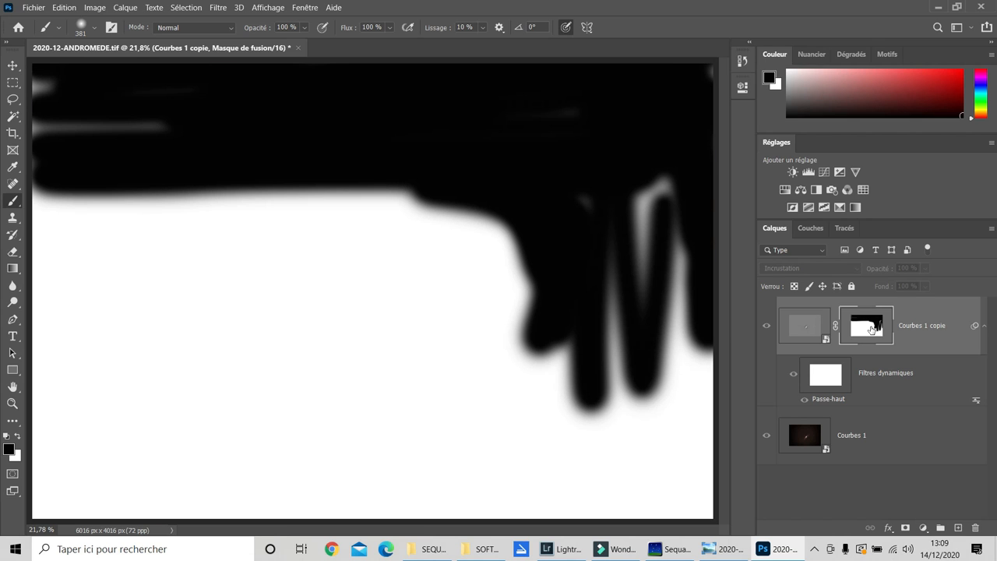
pyautogui.press('alt')
# - Try to brush on the High Pass layer's image content instead of its mask, and make the mask active again
pyautogui.click(809, 330)
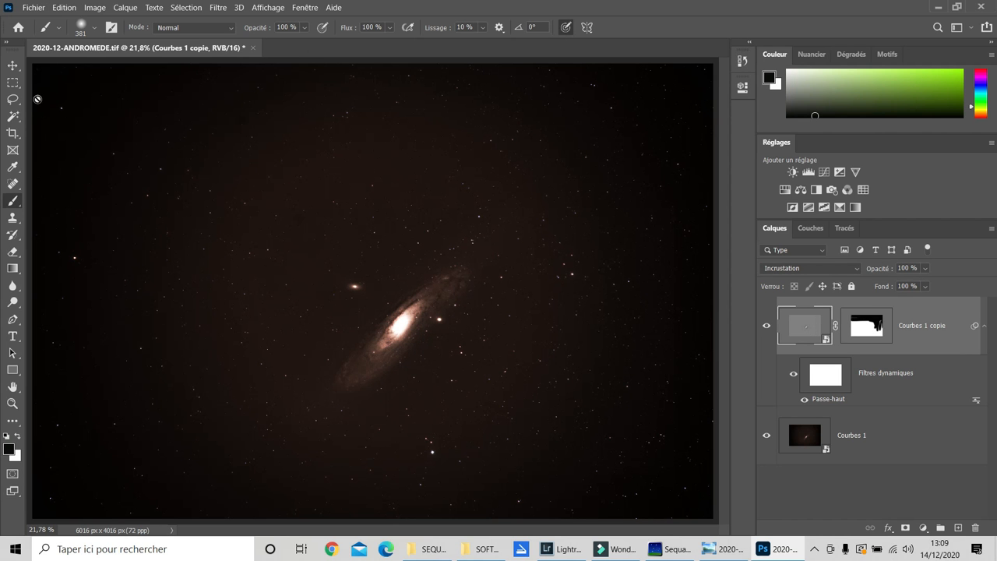
pyautogui.click(93, 32)
pyautogui.click(239, 116)
pyautogui.click(578, 220)
pyautogui.click(871, 330)
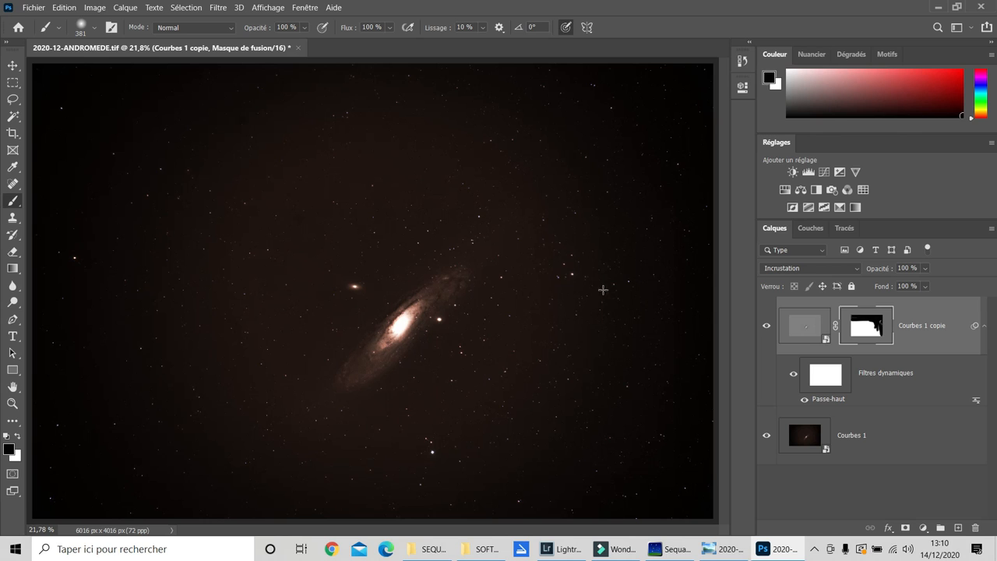
# - Enlarge the soft brush to 483 px and paint black on the mask over the remaining sky around the galaxy
pyautogui.click(94, 30)
pyautogui.moveTo(146, 75); pyautogui.dragTo(153, 74)
pyautogui.click(153, 73)
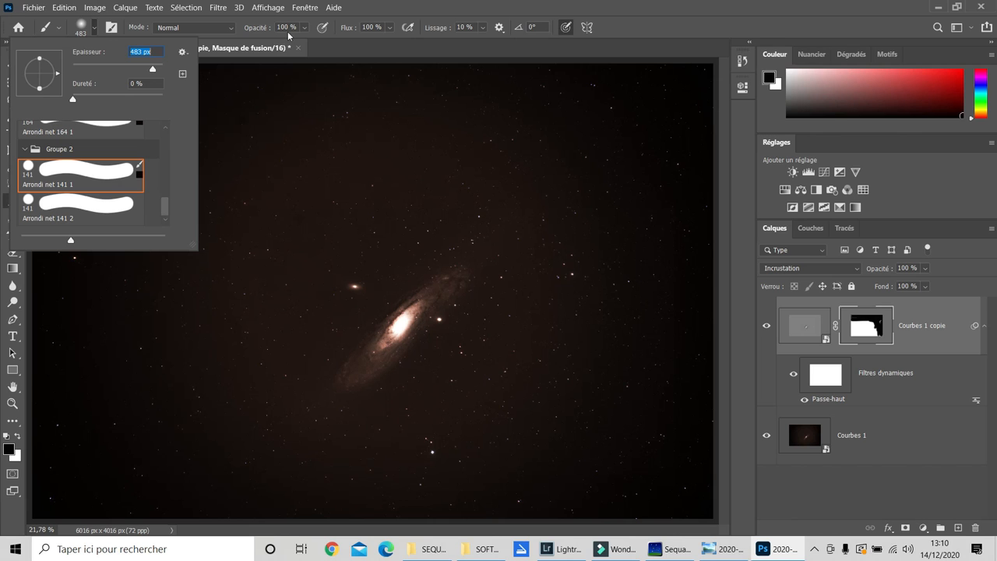
pyautogui.click(629, 189)
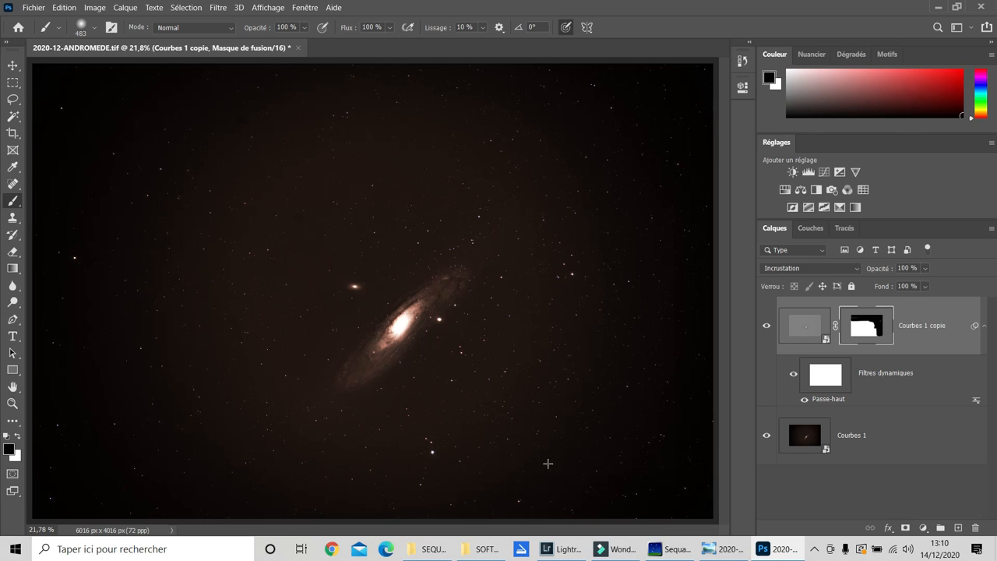
pyautogui.moveTo(563, 310)
pyautogui.mouseDown()
pyautogui.moveTo(483, 478)
pyautogui.moveTo(595, 373)
pyautogui.moveTo(631, 495)
pyautogui.moveTo(657, 488)
pyautogui.mouseUp()
pyautogui.moveTo(707, 411); pyautogui.dragTo(21, 430)
pyautogui.moveTo(108, 448)
pyautogui.mouseDown()
pyautogui.moveTo(132, 451)
pyautogui.moveTo(131, 391)
pyautogui.mouseUp()
pyautogui.moveTo(211, 117)
pyautogui.mouseDown()
pyautogui.moveTo(254, 380)
pyautogui.moveTo(223, 295)
pyautogui.mouseUp()
# - Display the mask alone, paint out the leftover gray patches in the surrounding sky, and return to the image view
pyautogui.keyDown('alt'); pyautogui.click(855, 327); pyautogui.keyUp('alt')
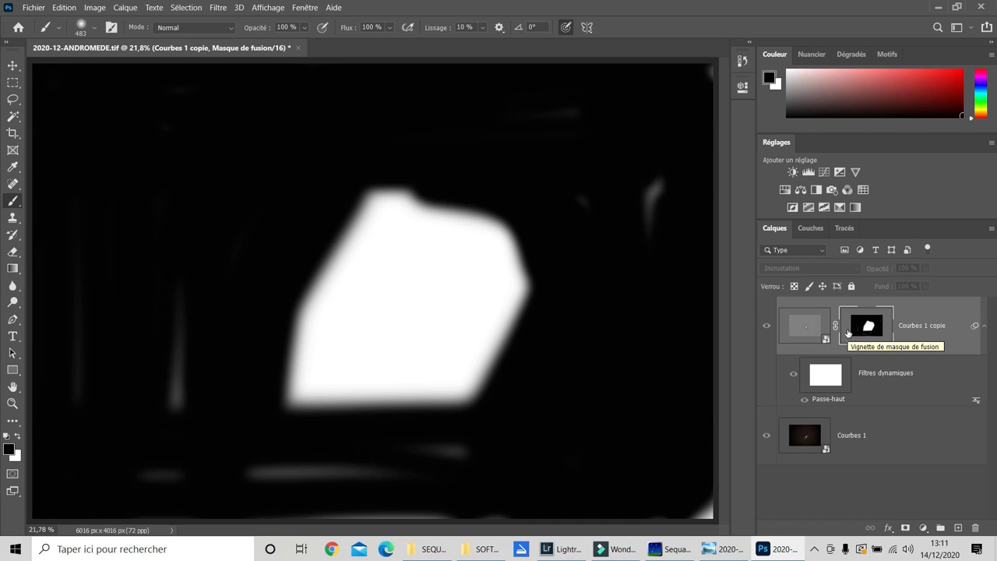
pyautogui.moveTo(654, 178); pyautogui.dragTo(651, 233)
pyautogui.moveTo(471, 455)
pyautogui.mouseDown()
pyautogui.moveTo(129, 472)
pyautogui.moveTo(176, 314)
pyautogui.moveTo(105, 470)
pyautogui.moveTo(470, 522)
pyautogui.moveTo(714, 514)
pyautogui.mouseUp()
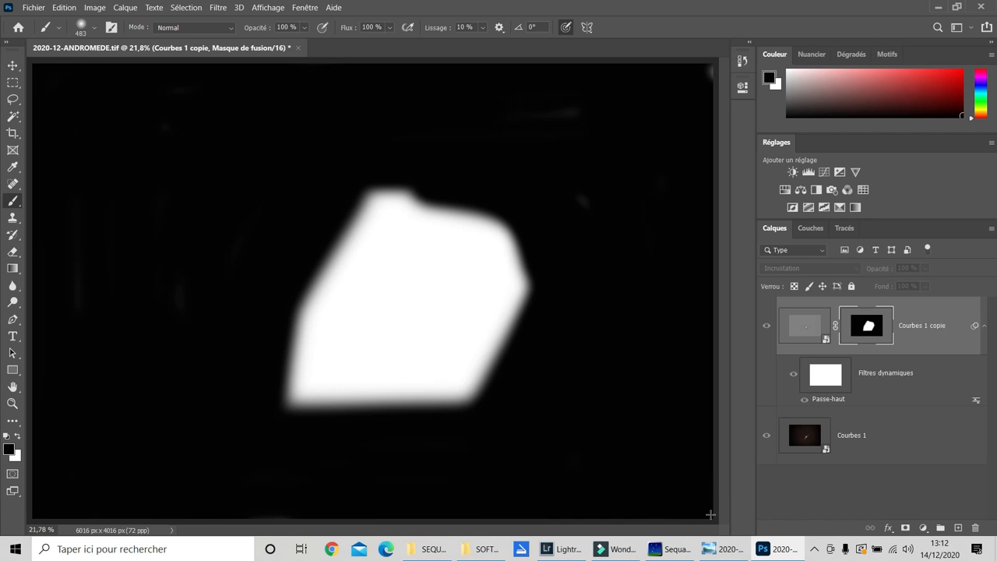
pyautogui.keyDown('alt'); pyautogui.click(863, 336); pyautogui.keyUp('alt')
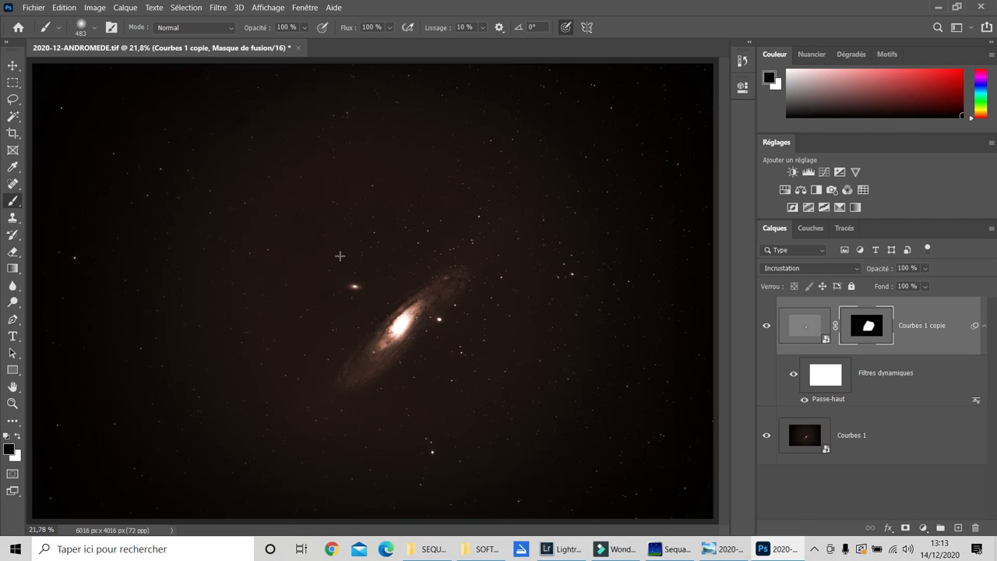
# - Reduce the brush size to 164 px and its opacity to 54 %
pyautogui.click(94, 29)
pyautogui.moveTo(152, 71); pyautogui.dragTo(132, 71)
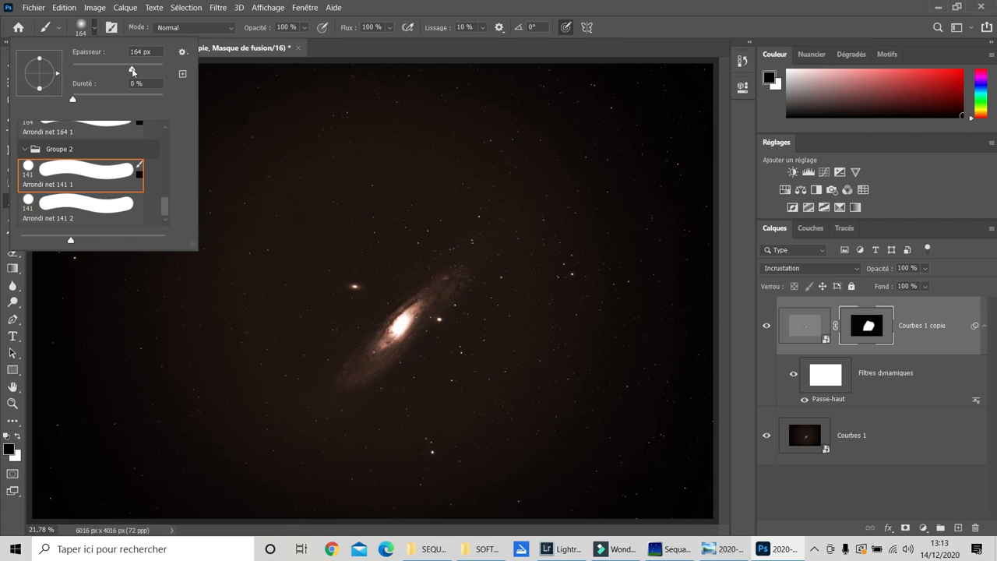
pyautogui.press('Return')
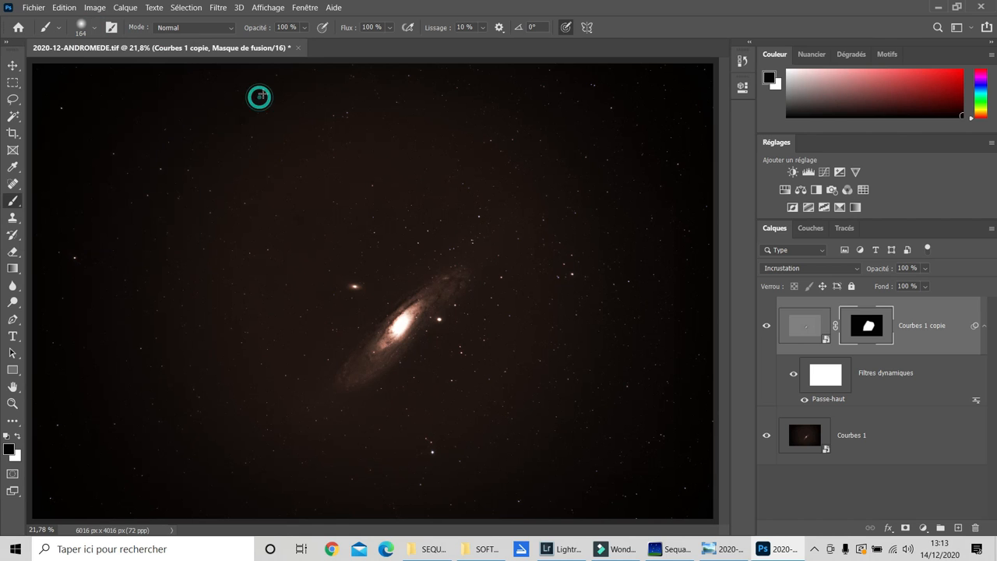
pyautogui.click(303, 30)
pyautogui.moveTo(317, 40); pyautogui.dragTo(291, 47)
pyautogui.moveTo(290, 113); pyautogui.dragTo(289, 111)
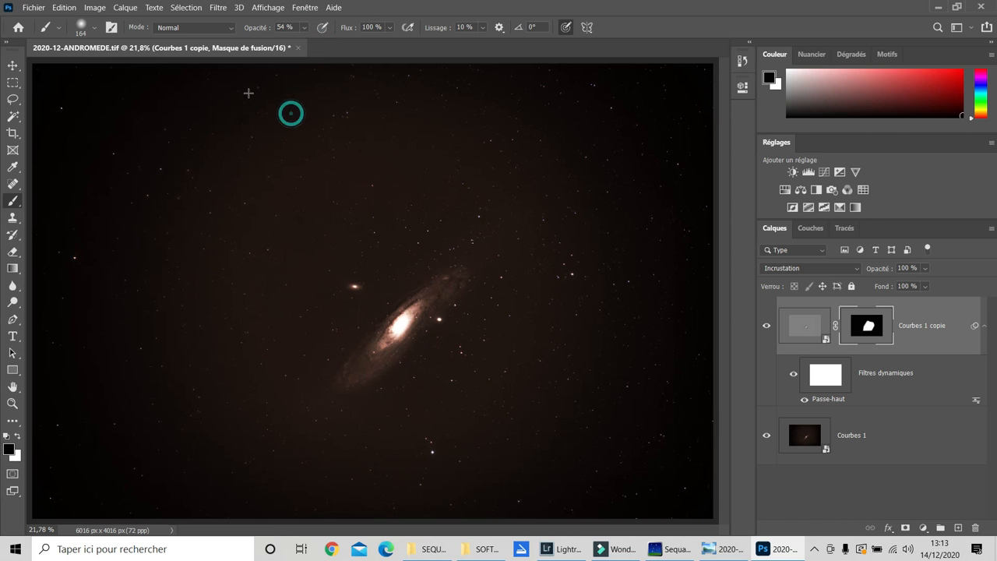
# - Choose the Arrondi flou 367 1 brush preset and paint the mask's edges around the galaxy at 50 % opacity
pyautogui.click(95, 29)
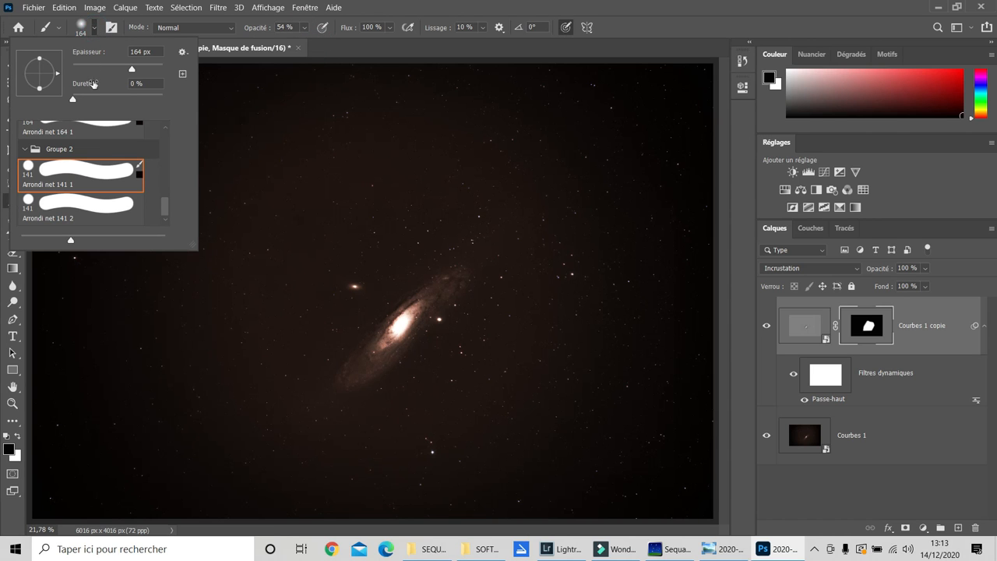
pyautogui.scroll(5, 101, 164)
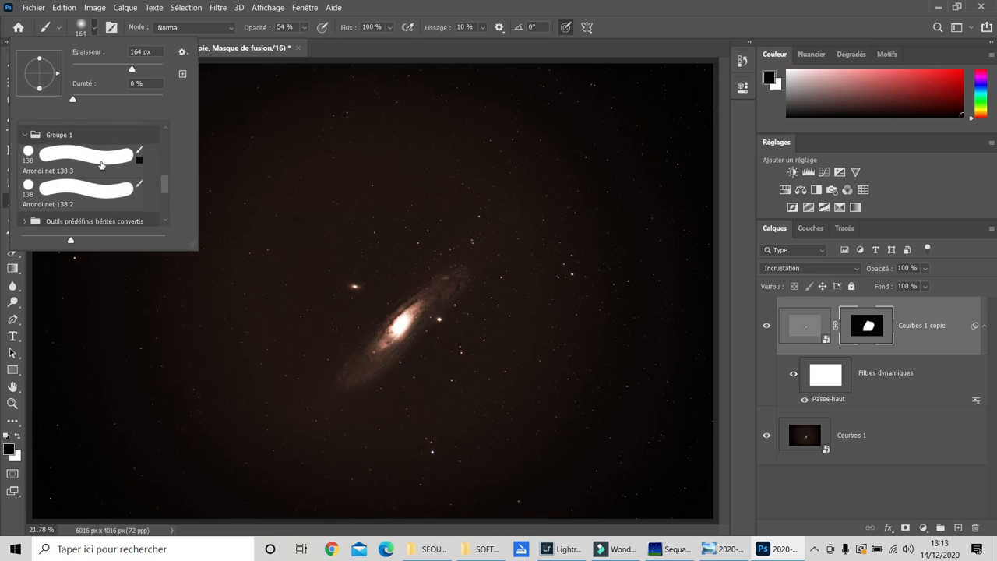
pyautogui.scroll(2, 101, 164)
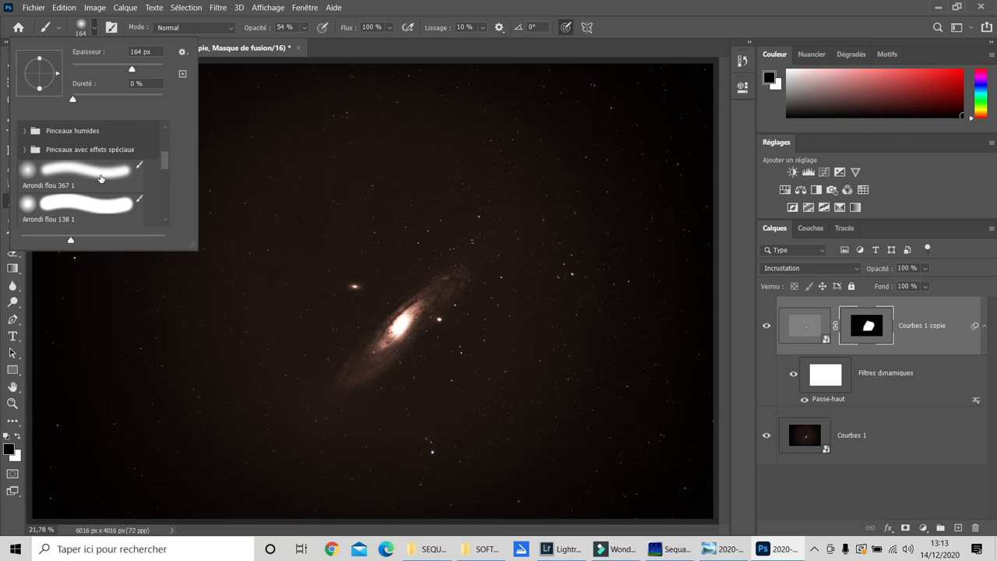
pyautogui.click(99, 173)
pyautogui.click(335, 254)
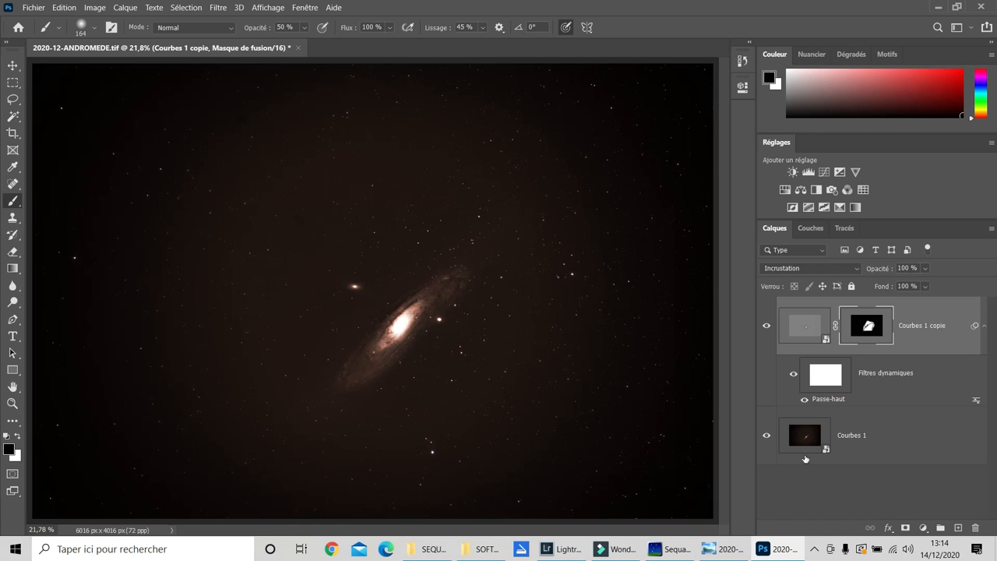
# - Convert the Courbes 1 copie and Courbes 1 layers together into one smart object, keeping the Incrustation blend mode beforehand
pyautogui.click(849, 442)
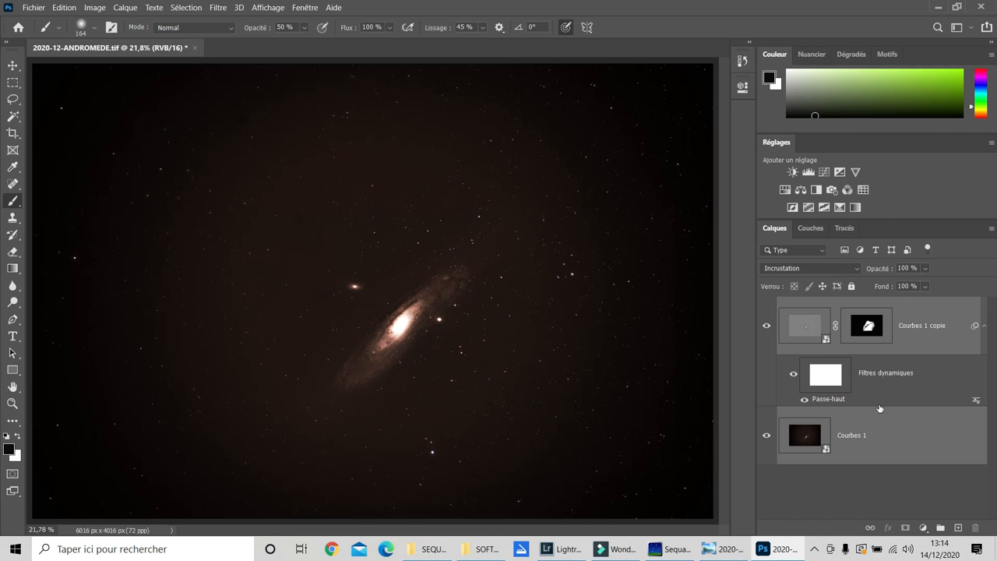
pyautogui.click(856, 270)
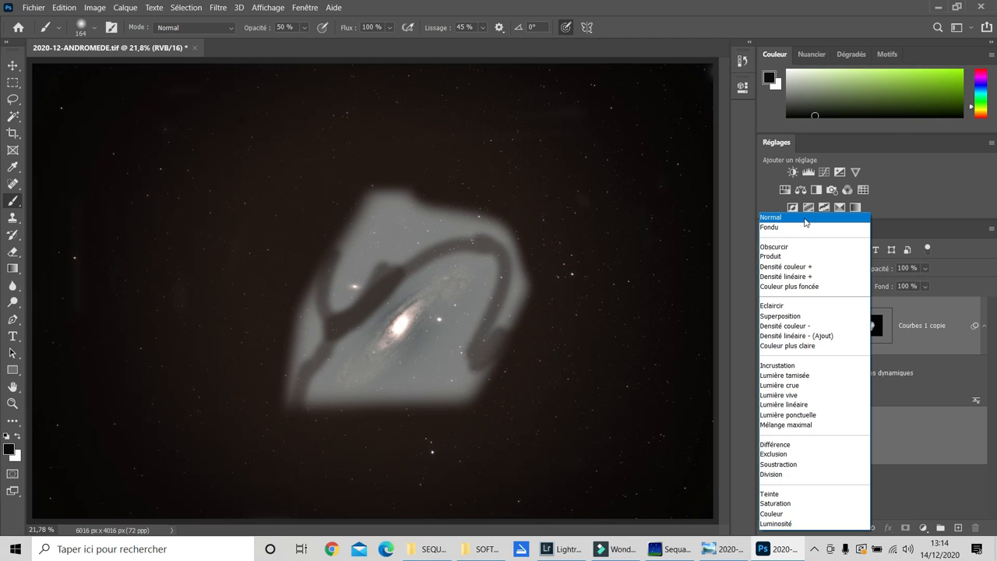
pyautogui.click(801, 366)
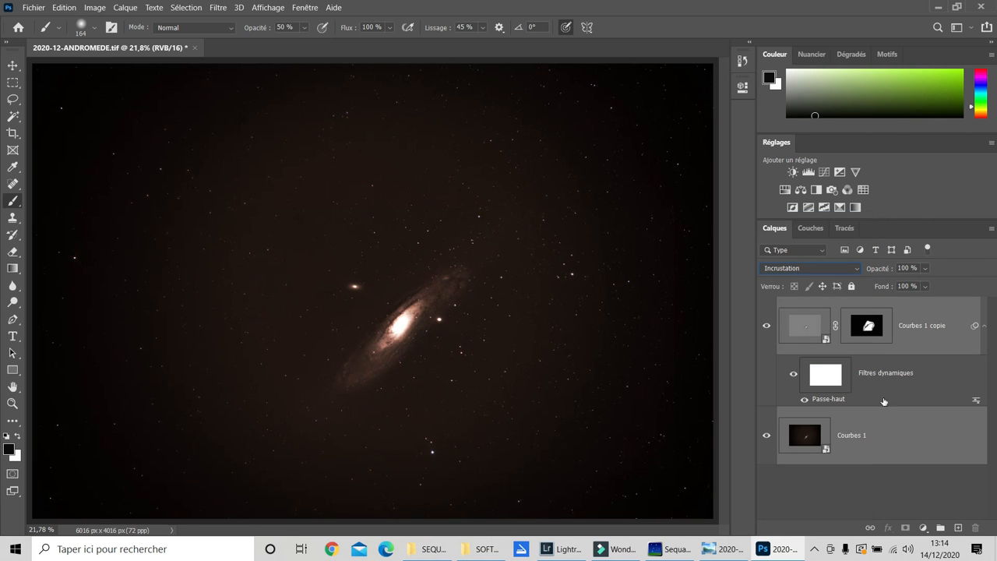
pyautogui.rightClick(900, 436)
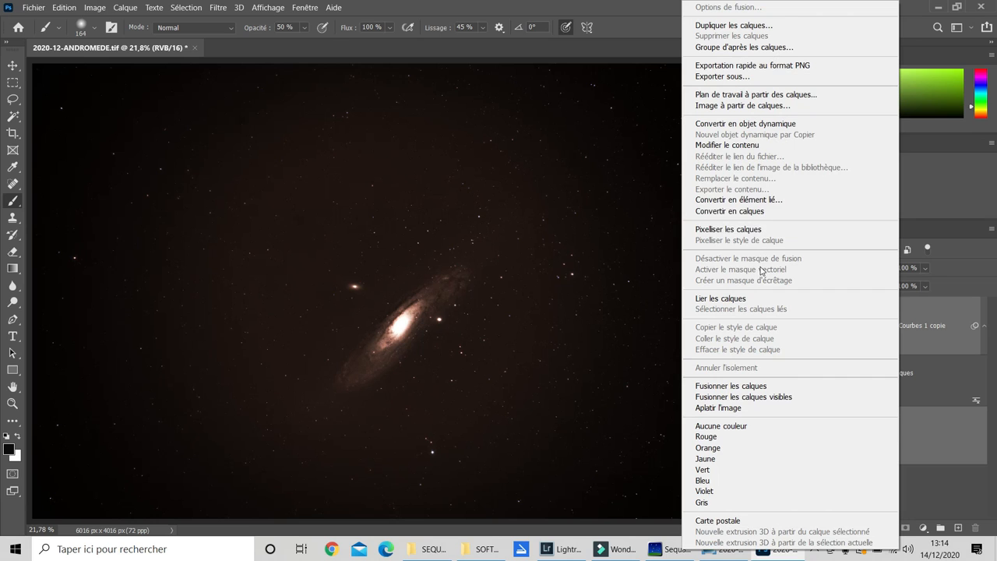
pyautogui.click(726, 124)
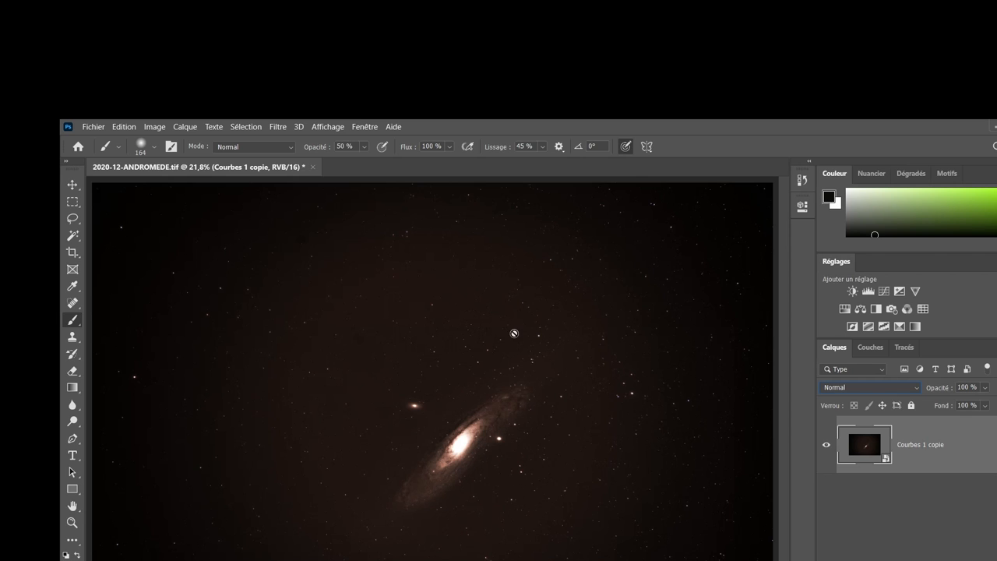
# - Add a Vibrance adjustment layer and subtly adjust the image's color intensity
pyautogui.click(915, 292)
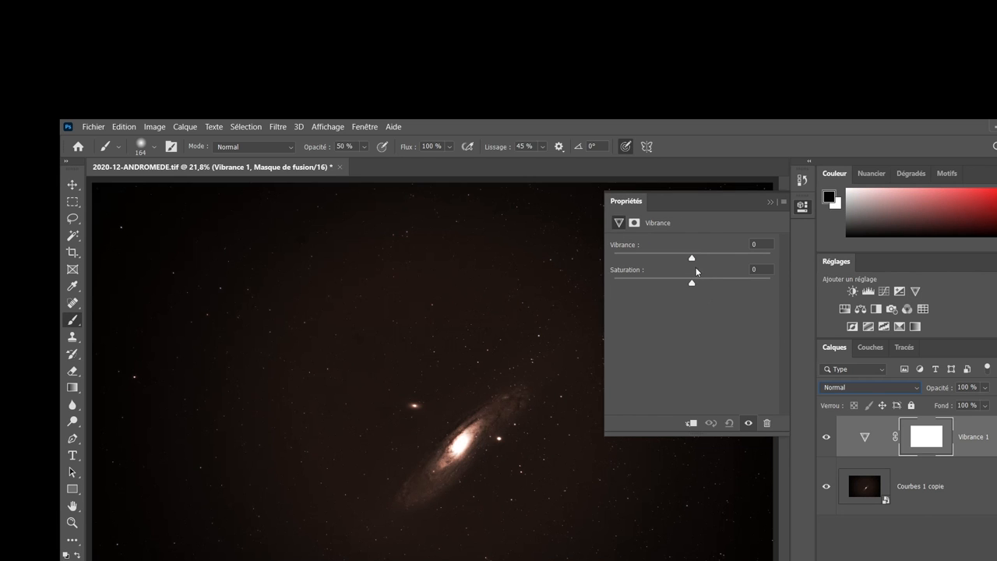
pyautogui.moveTo(693, 285); pyautogui.dragTo(679, 262)
pyautogui.click(769, 203)
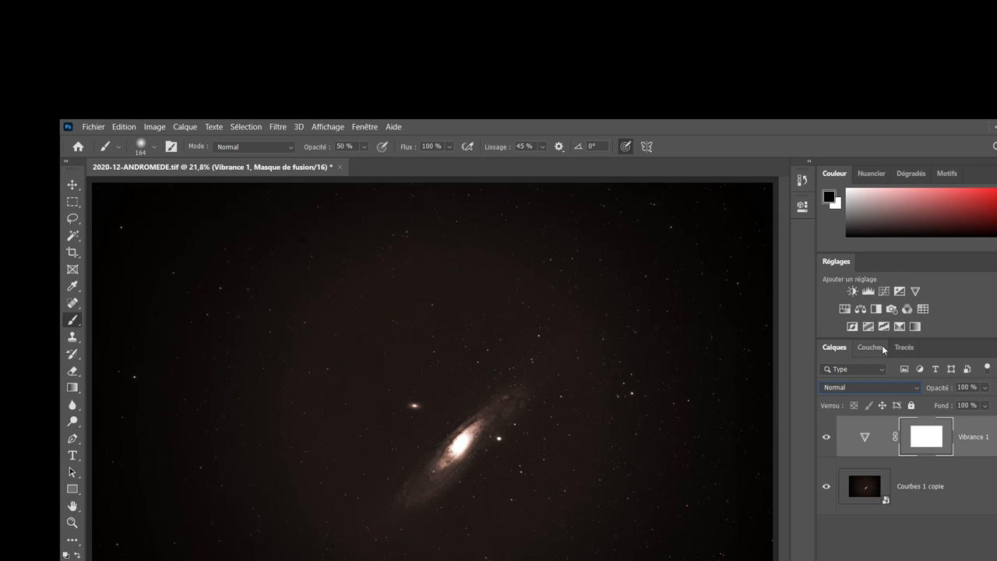
# - Add a Curves adjustment layer and darken the sky background by sampling a spot just above the galaxy
pyautogui.click(884, 291)
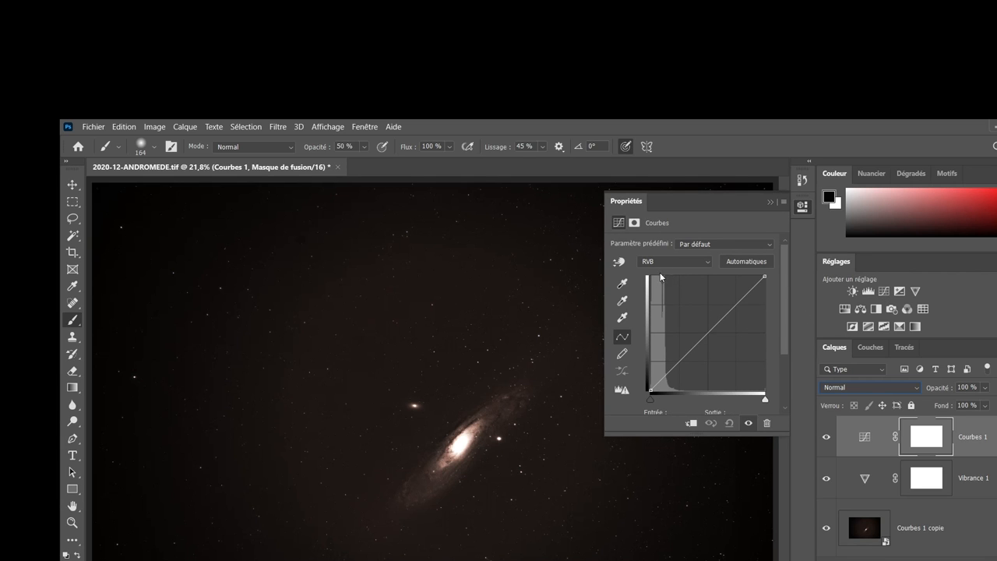
pyautogui.click(619, 262)
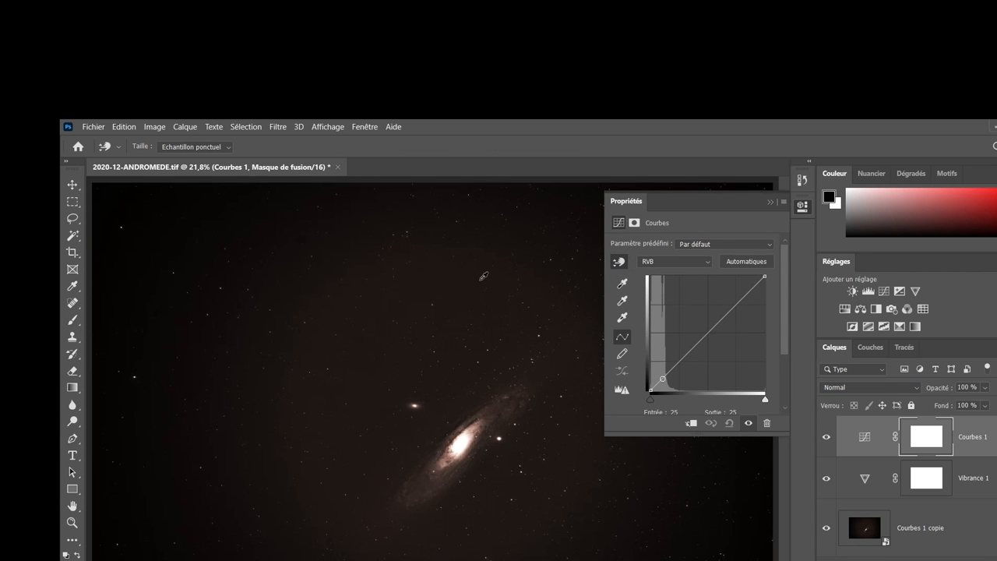
pyautogui.click(519, 338)
pyautogui.moveTo(518, 338); pyautogui.dragTo(520, 342)
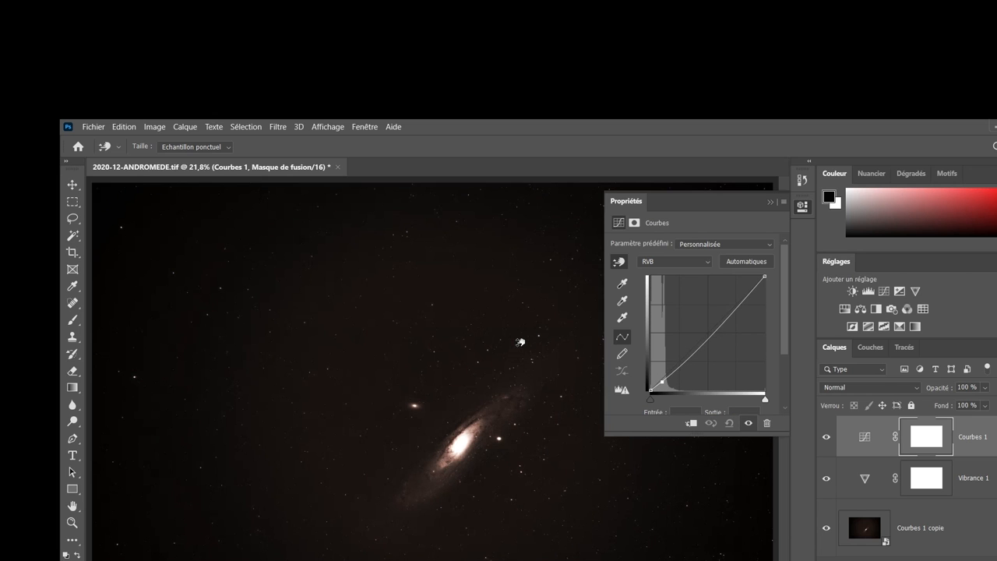
pyautogui.click(768, 203)
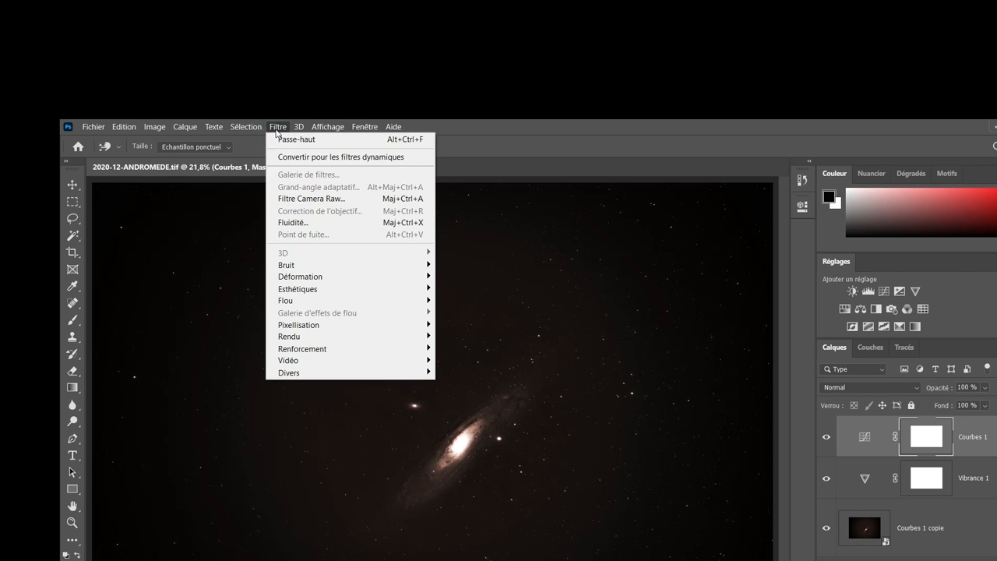
# - Convert all three layers into one smart object and apply a Camera Raw filter with Clarity (Clarté) at +23
pyautogui.click(302, 199)
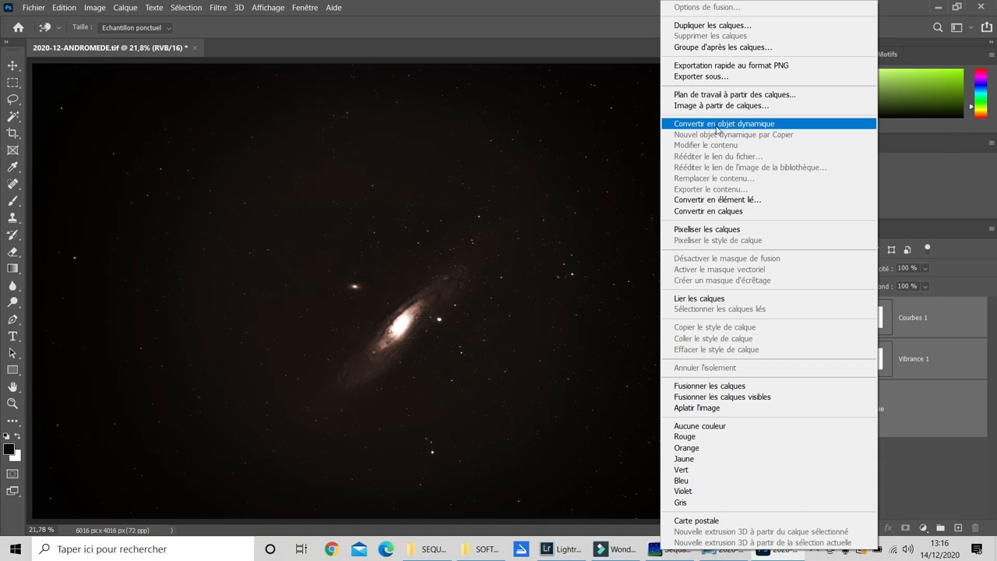
pyautogui.click(716, 126)
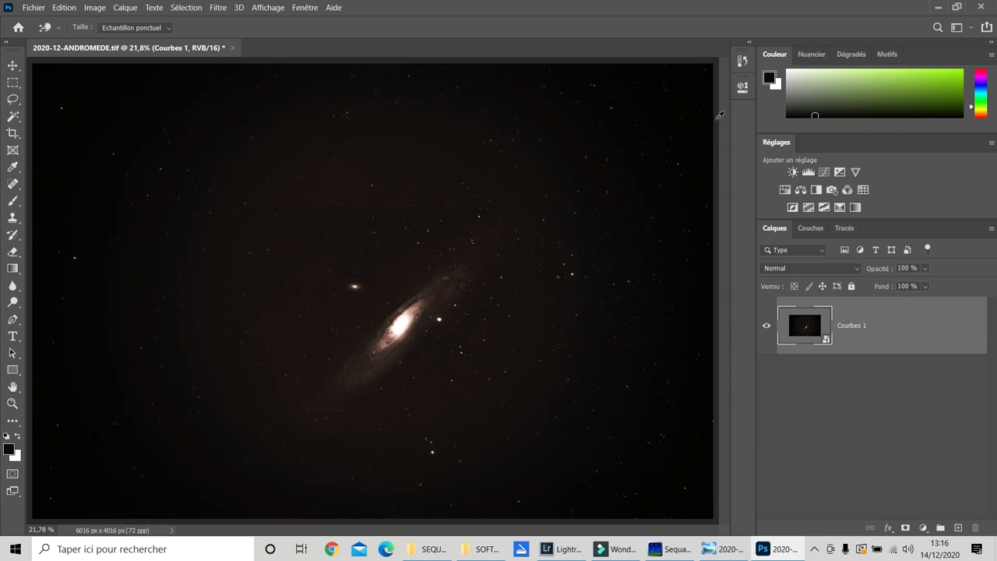
pyautogui.click(218, 7)
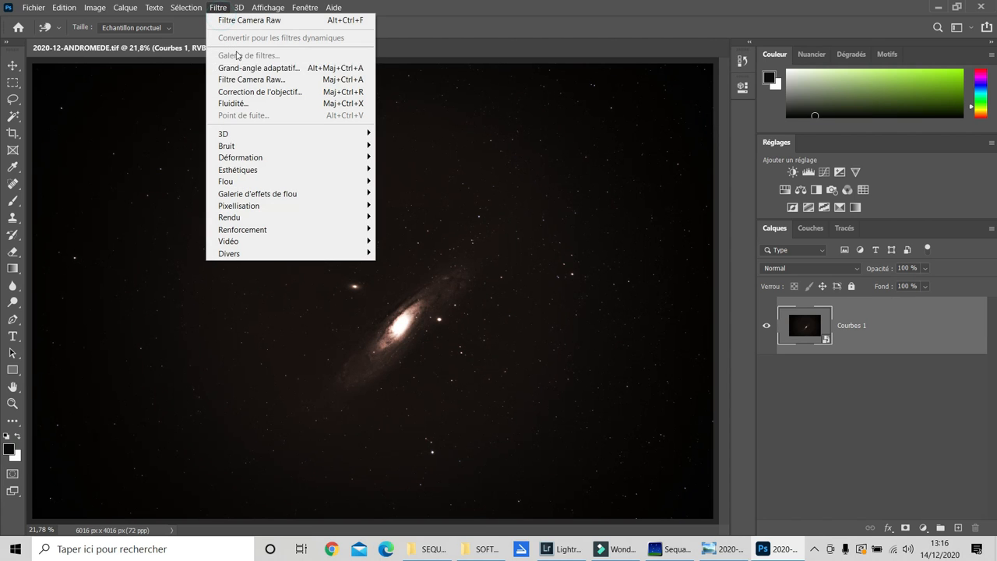
pyautogui.click(241, 79)
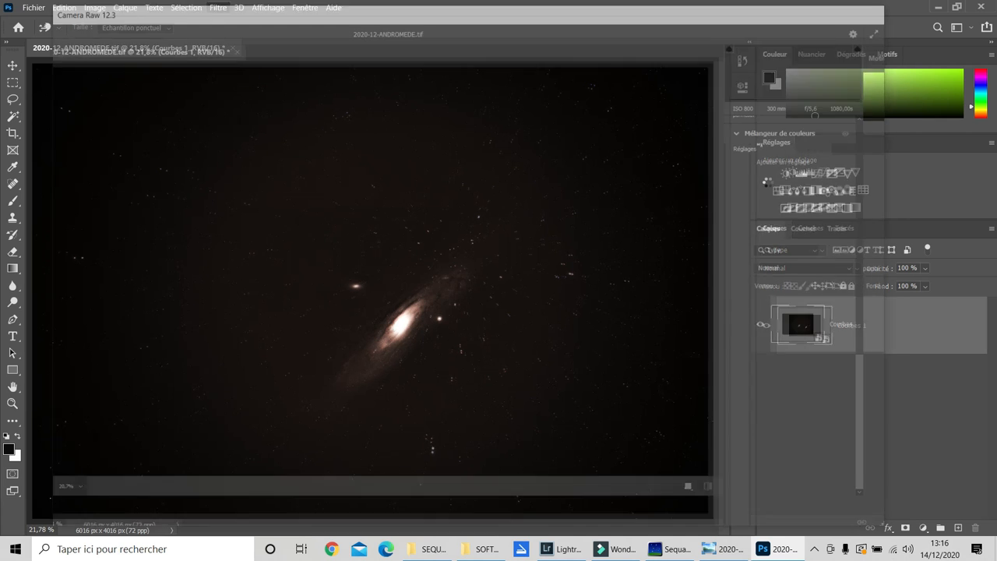
pyautogui.moveTo(867, 366); pyautogui.dragTo(866, 150)
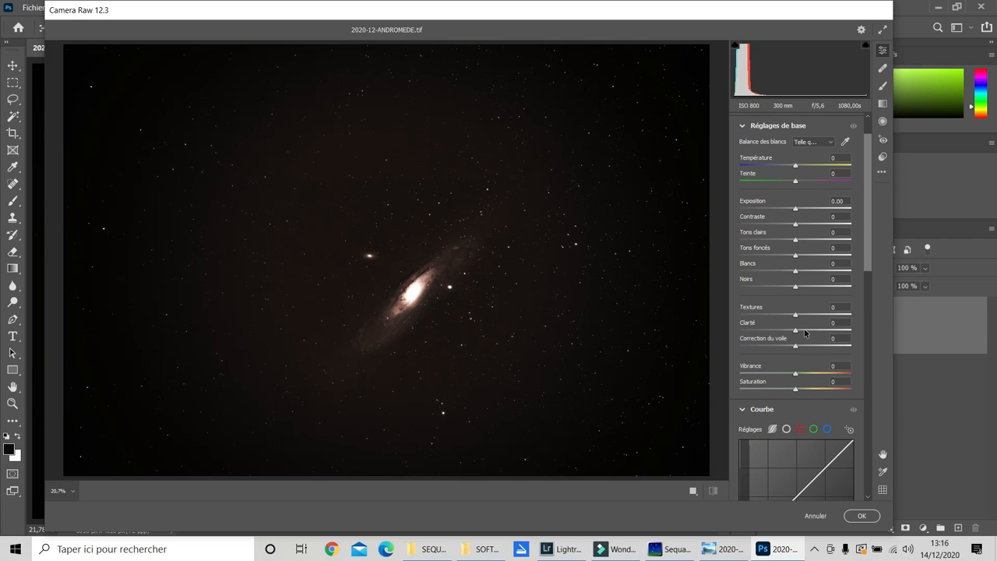
pyautogui.moveTo(796, 332); pyautogui.dragTo(810, 327)
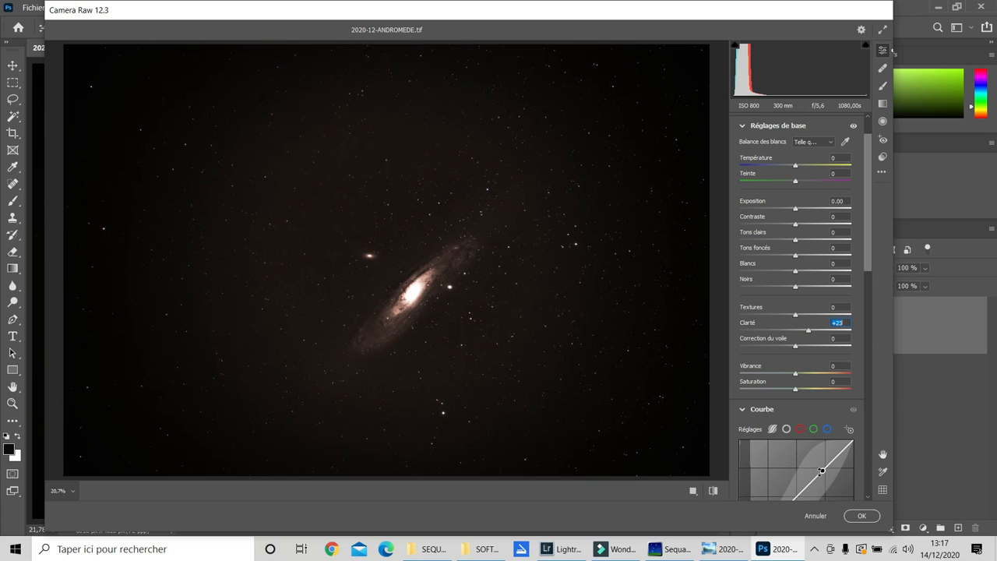
pyautogui.click(862, 516)
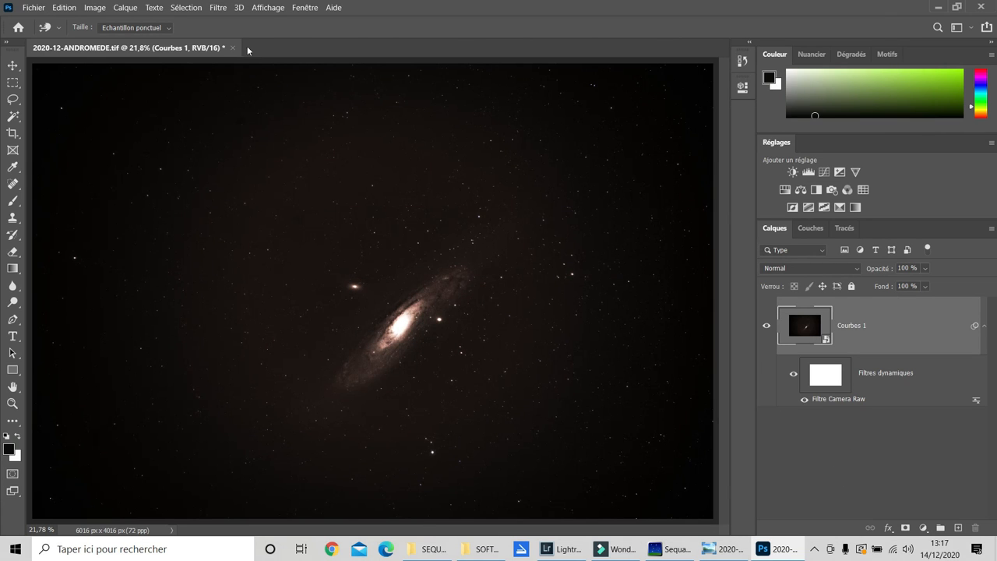
# - View the image at 100 % to examine the galaxy's detail
pyautogui.click(267, 8)
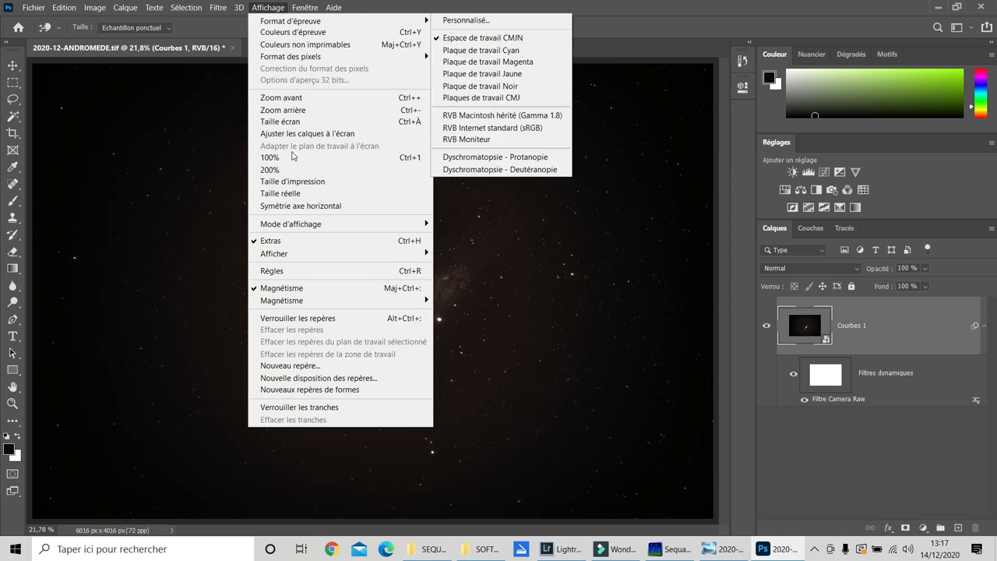
pyautogui.click(292, 158)
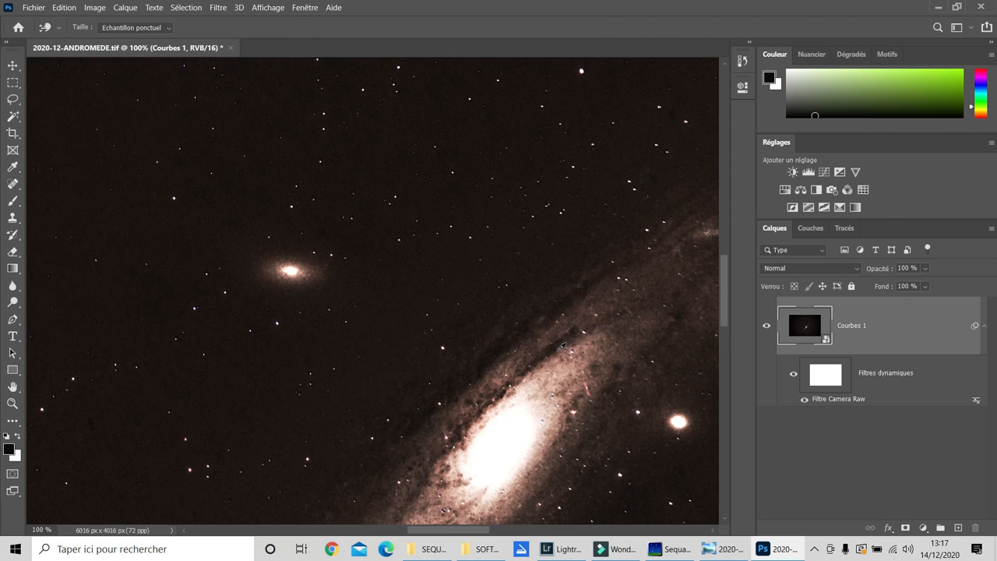
# - Flatten the edited galaxy image into a single background layer
pyautogui.moveTo(560, 348); pyautogui.dragTo(550, 286)
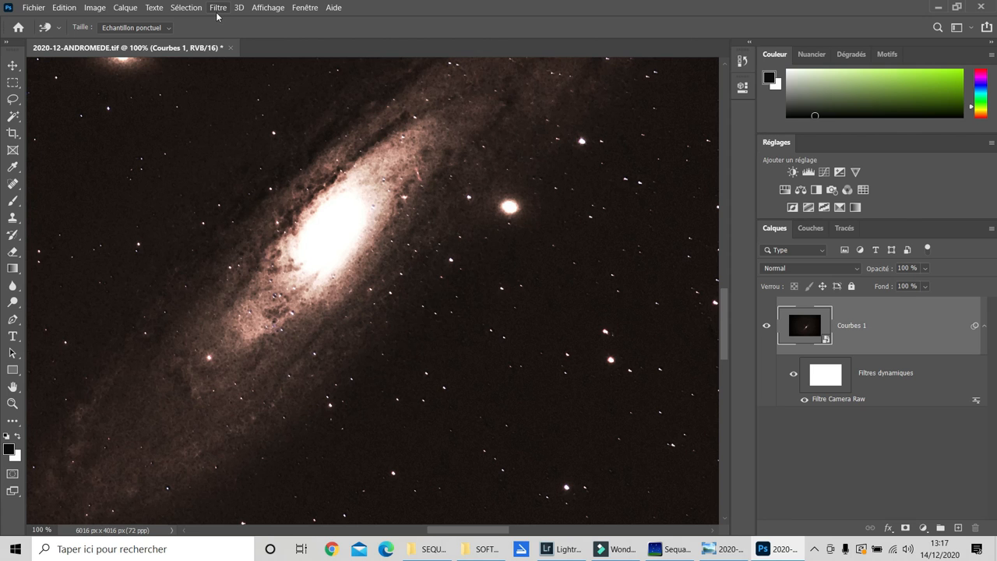
pyautogui.click(265, 8)
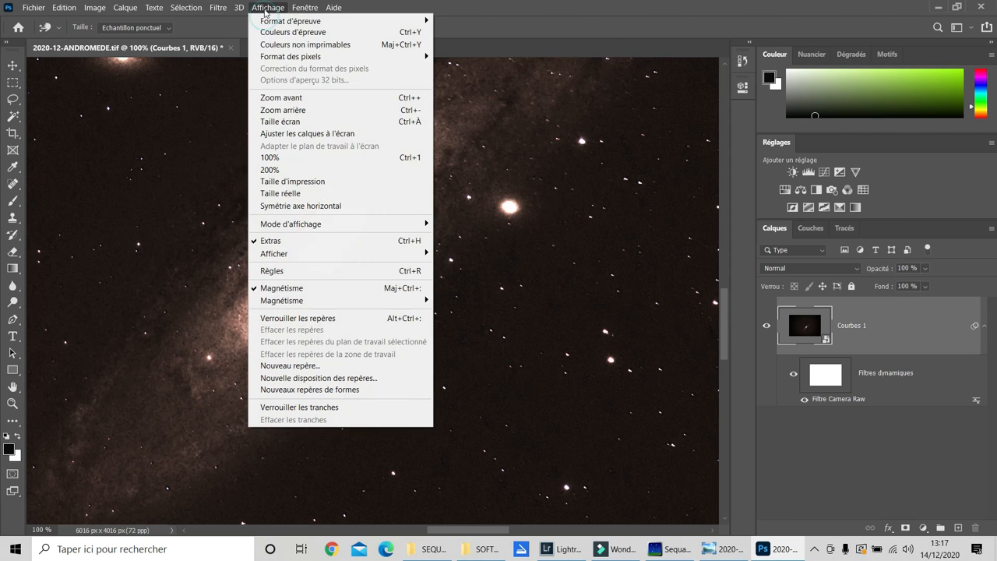
pyautogui.click(267, 122)
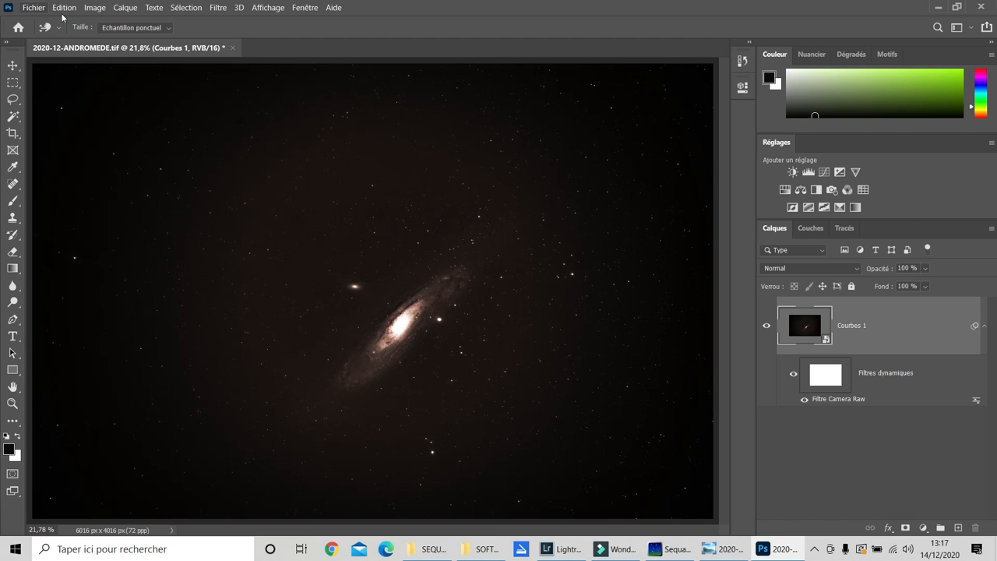
pyautogui.click(89, 9)
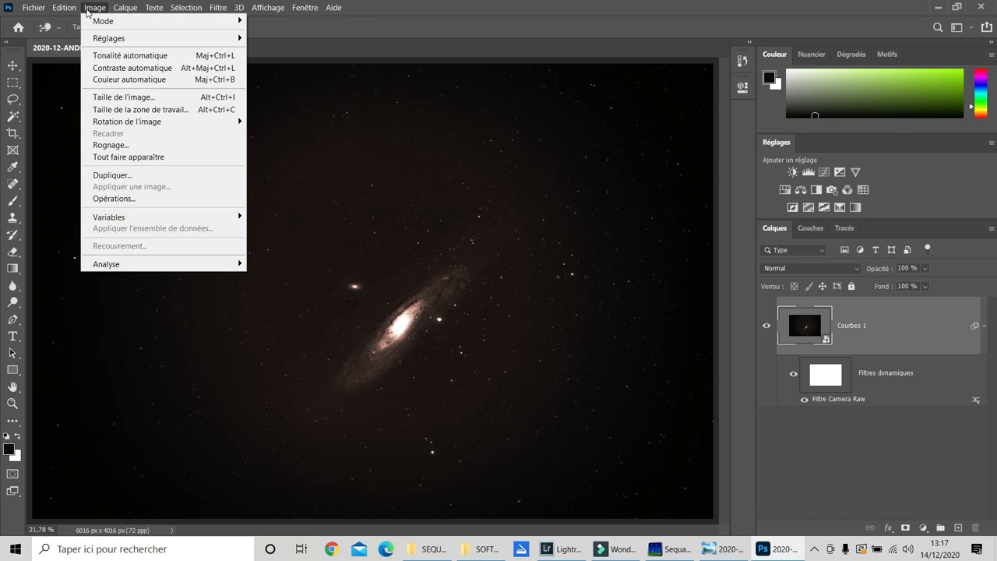
pyautogui.moveTo(124, 8)
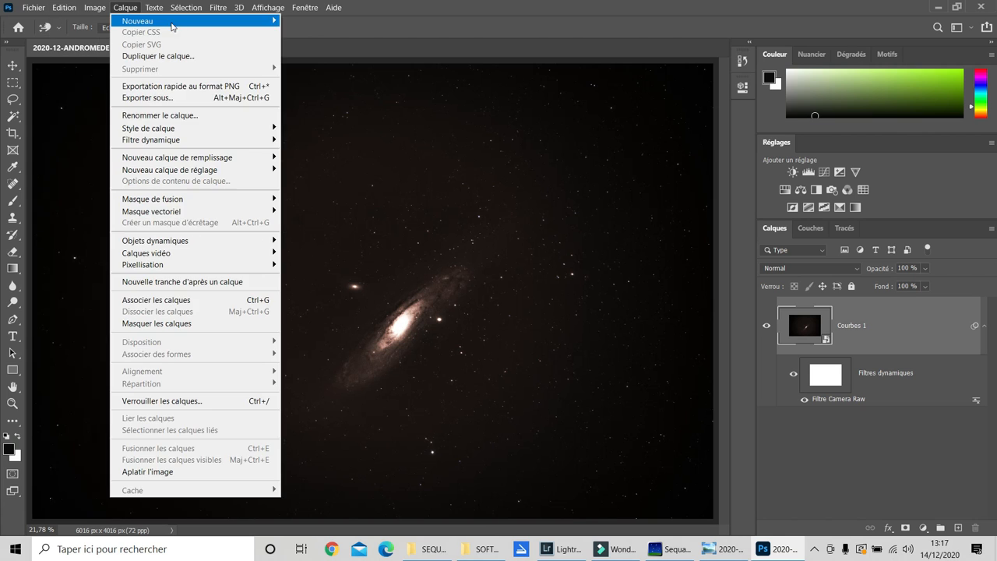
pyautogui.click(152, 471)
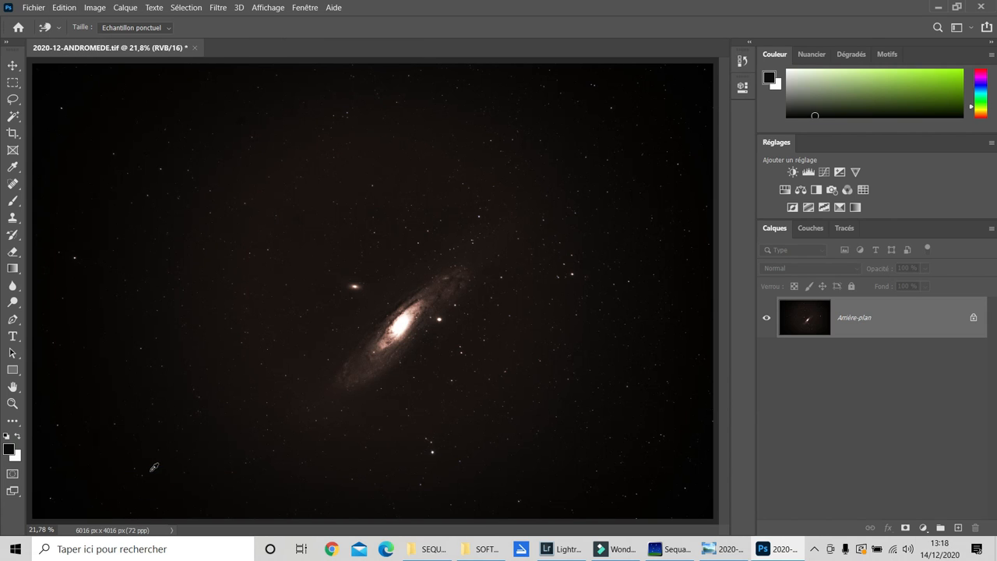
# - Save the flattened image as the TIFF 2020-12-ANDROMEDE in the SEQUATOR folder, replacing the existing file
pyautogui.click(34, 8)
pyautogui.click(55, 157)
pyautogui.click(514, 379)
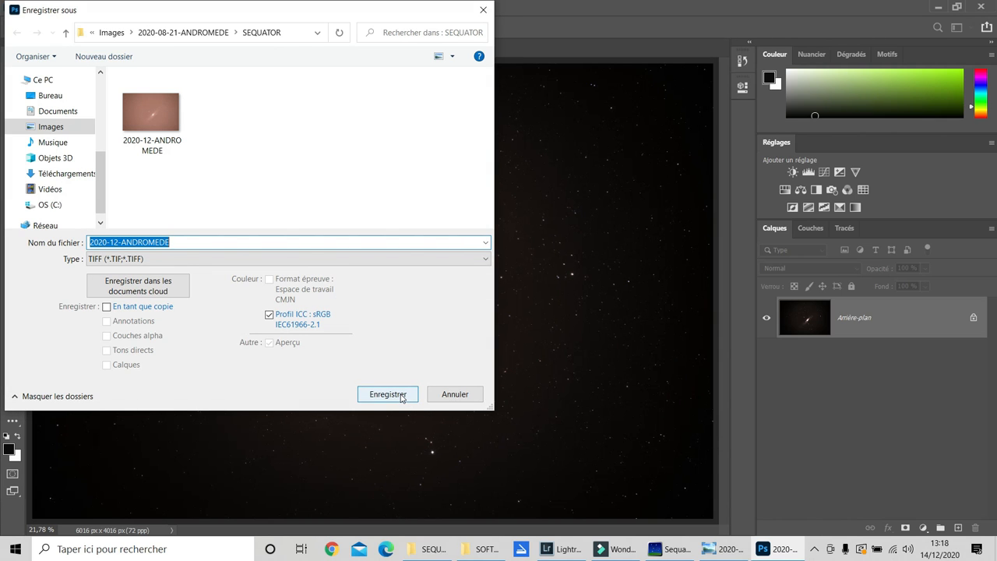
pyautogui.click(401, 397)
pyautogui.click(525, 272)
pyautogui.click(700, 124)
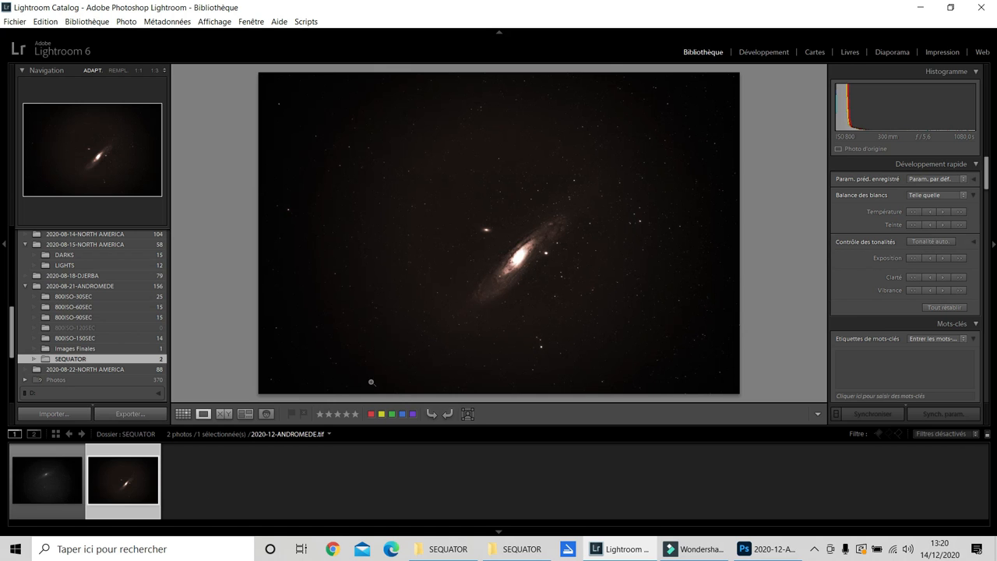
# - In Lightroom, compare 2019-08-Andromede Stack.jpg with 2020-12-ANDROMEDE.tif by alternating between the two full images
pyautogui.click(50, 489)
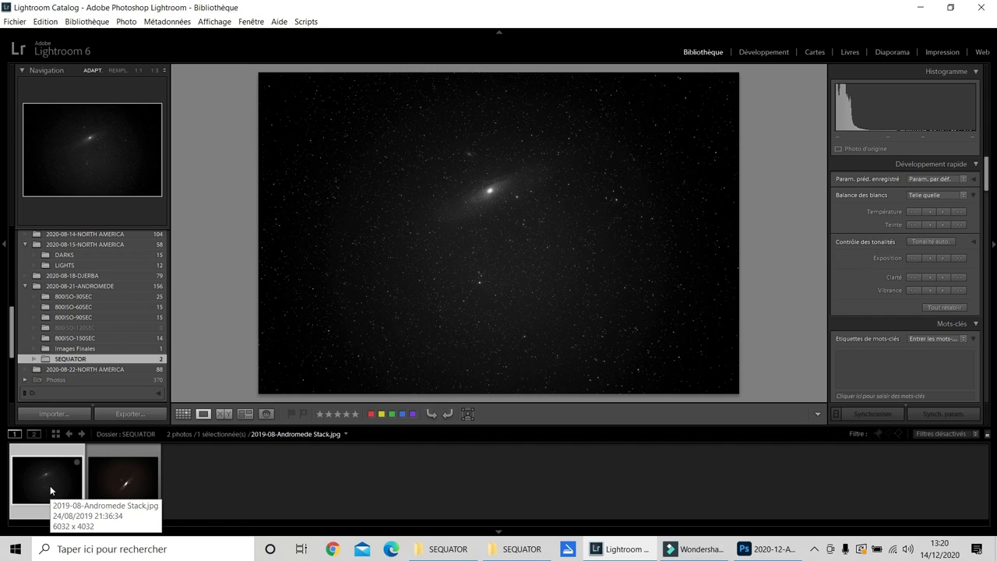
pyautogui.click(99, 484)
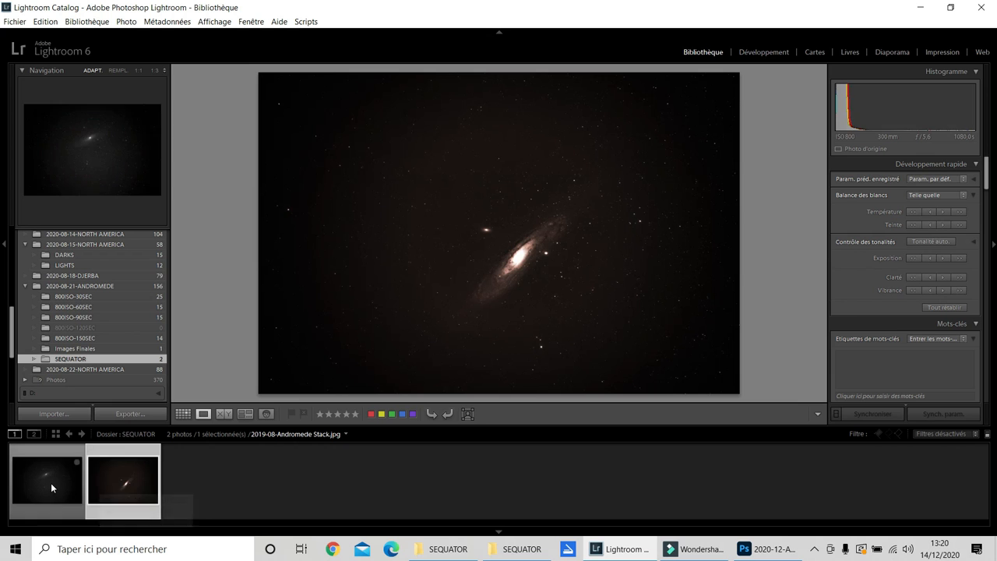
pyautogui.click(51, 482)
pyautogui.click(102, 482)
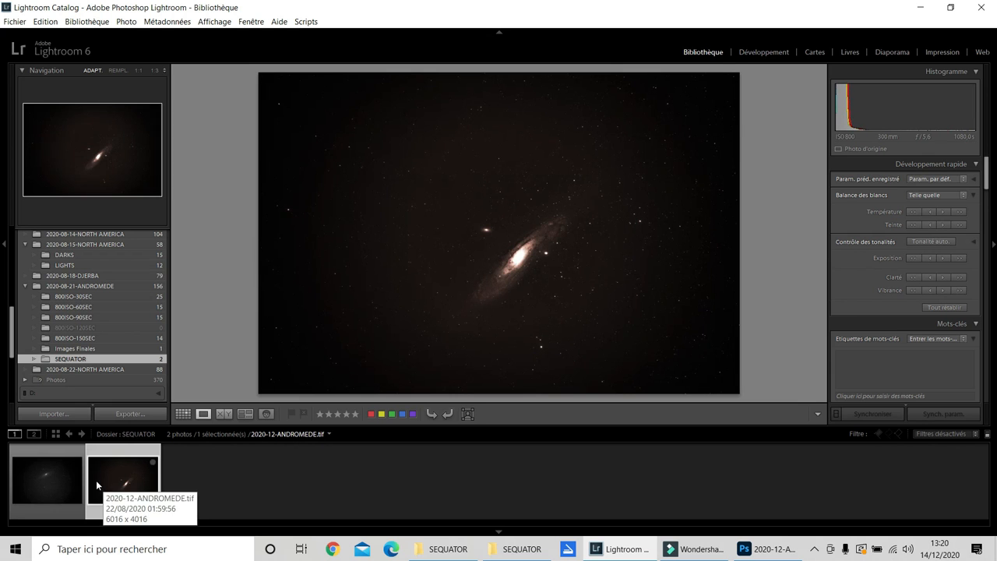
pyautogui.click(69, 478)
pyautogui.click(119, 479)
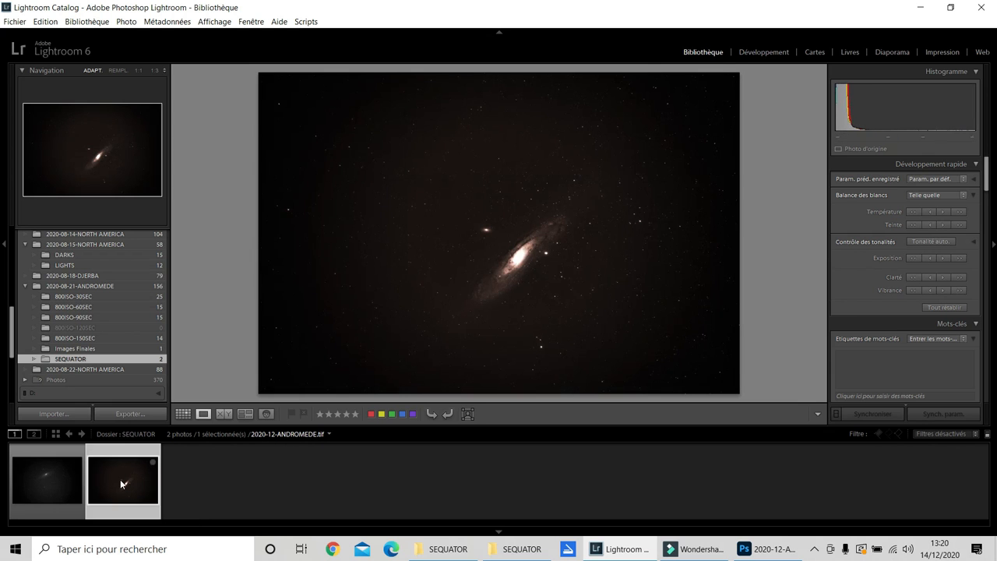
pyautogui.click(67, 478)
pyautogui.click(117, 479)
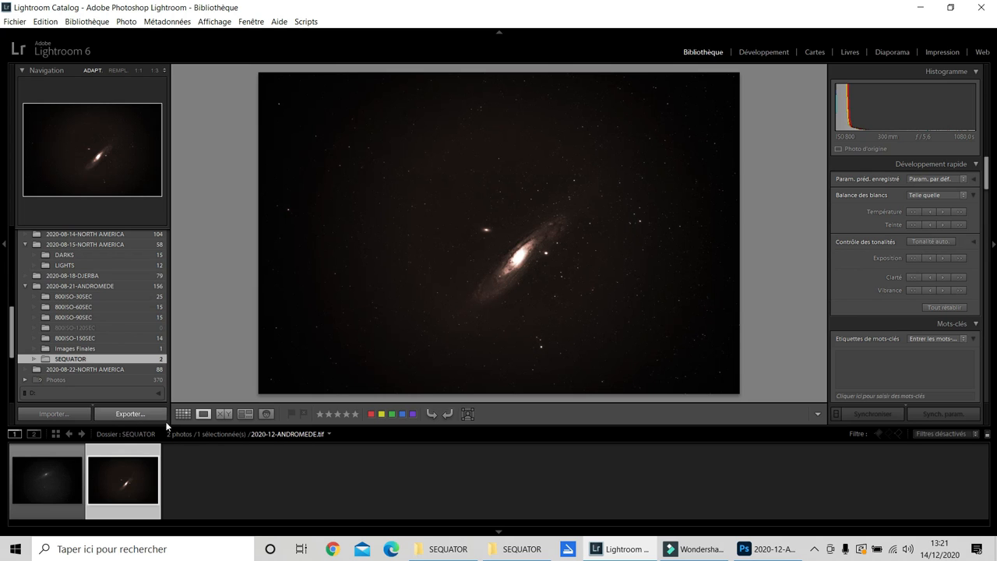
pyautogui.click(47, 489)
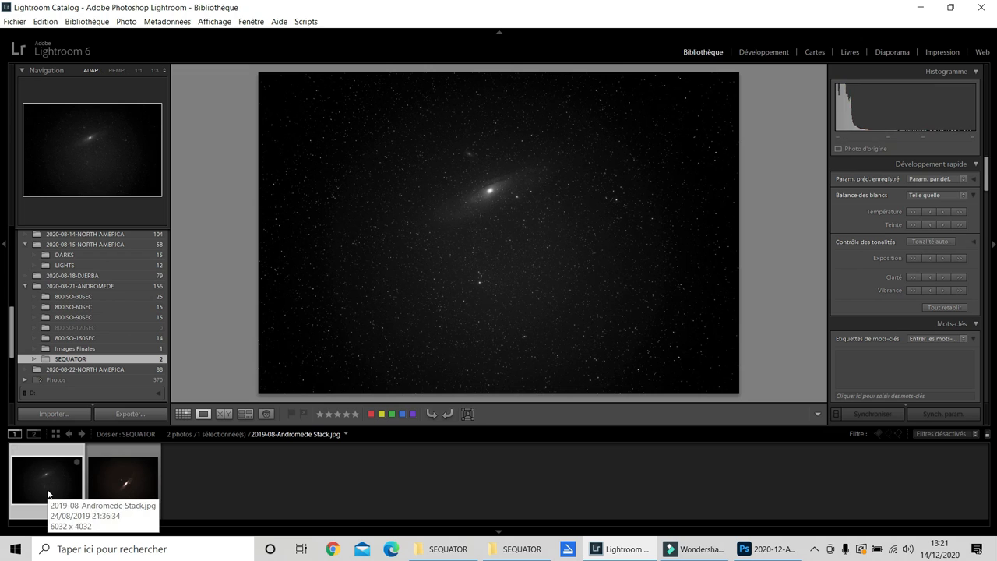
pyautogui.click(102, 485)
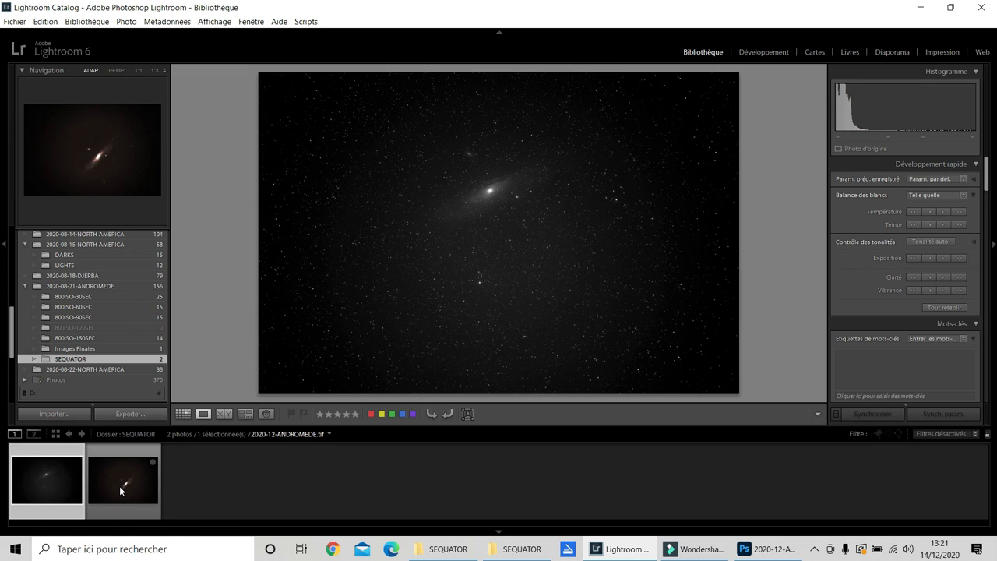
pyautogui.click(119, 485)
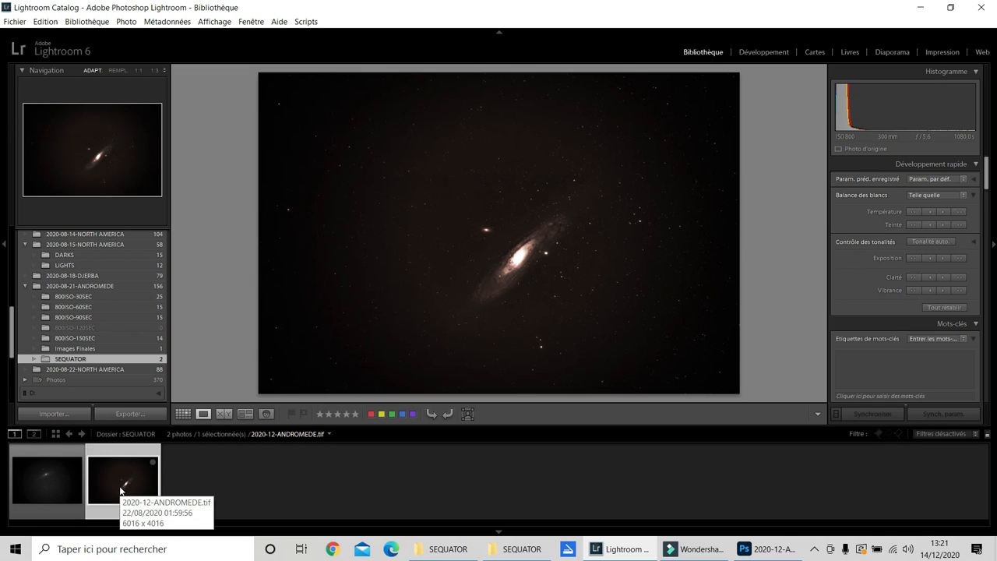
pyautogui.click(47, 484)
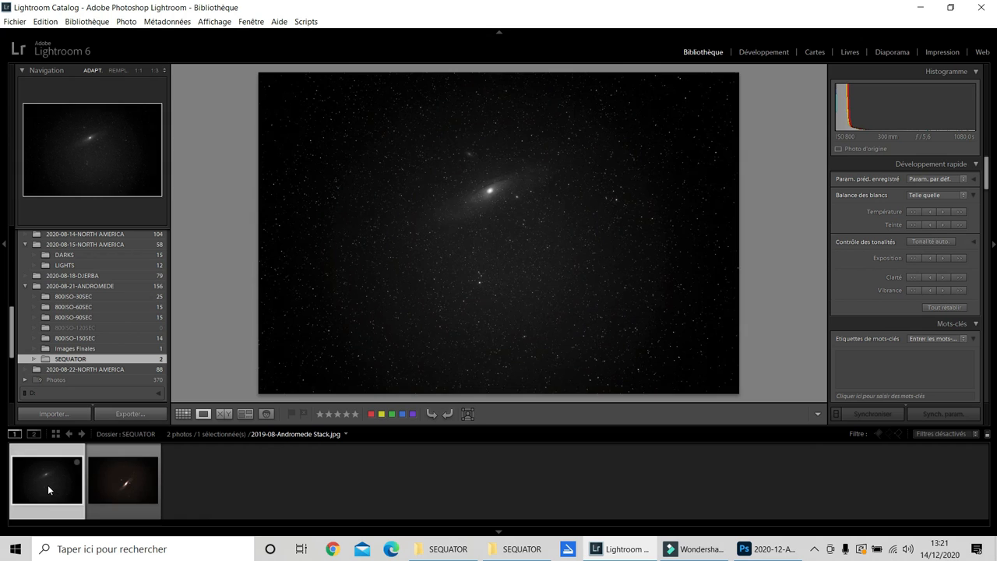
pyautogui.click(120, 489)
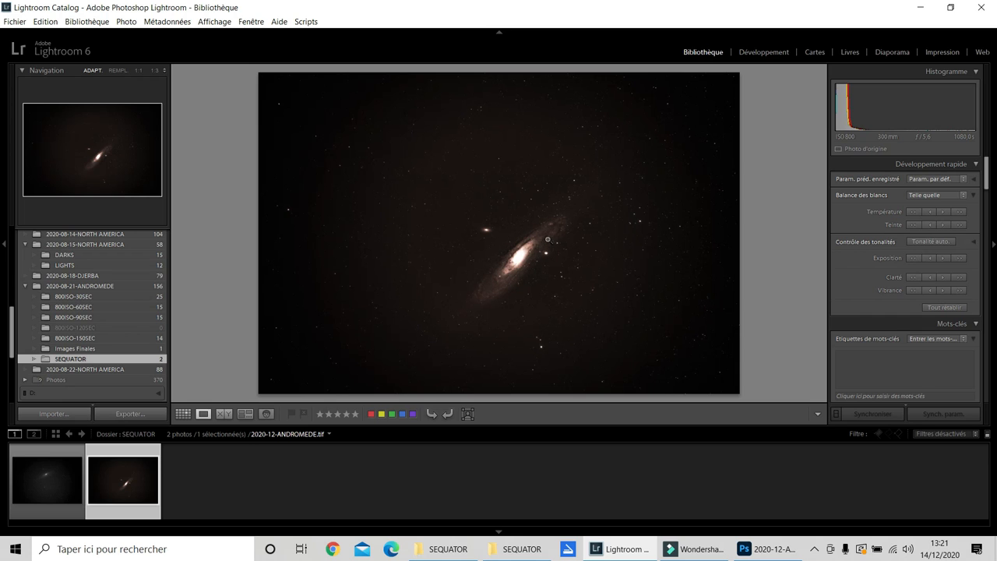
pyautogui.click(36, 481)
pyautogui.click(98, 483)
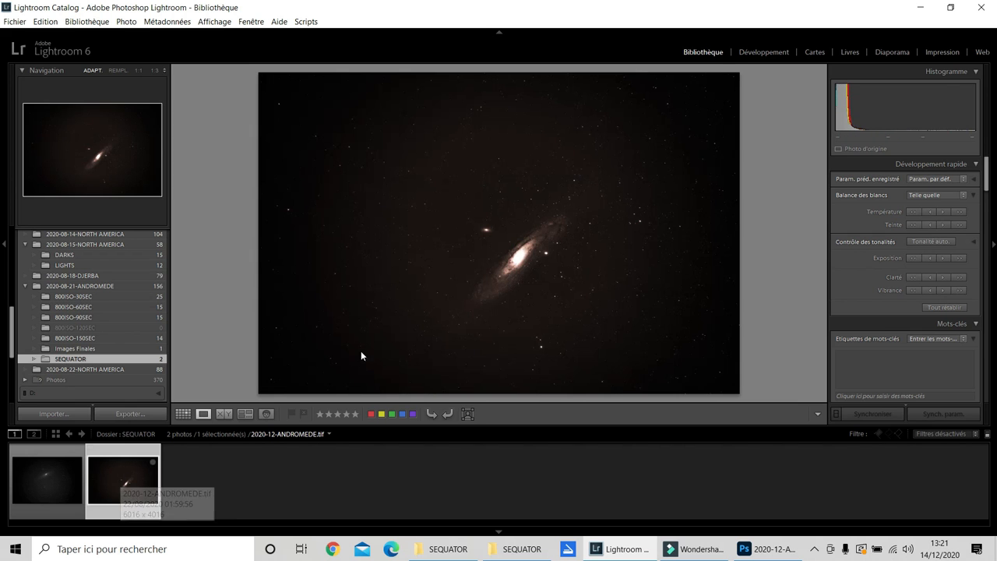
# - Examine the core and both ends of the galaxy in 2020-12-ANDROMEDE.tif at 1:1
pyautogui.click(538, 253)
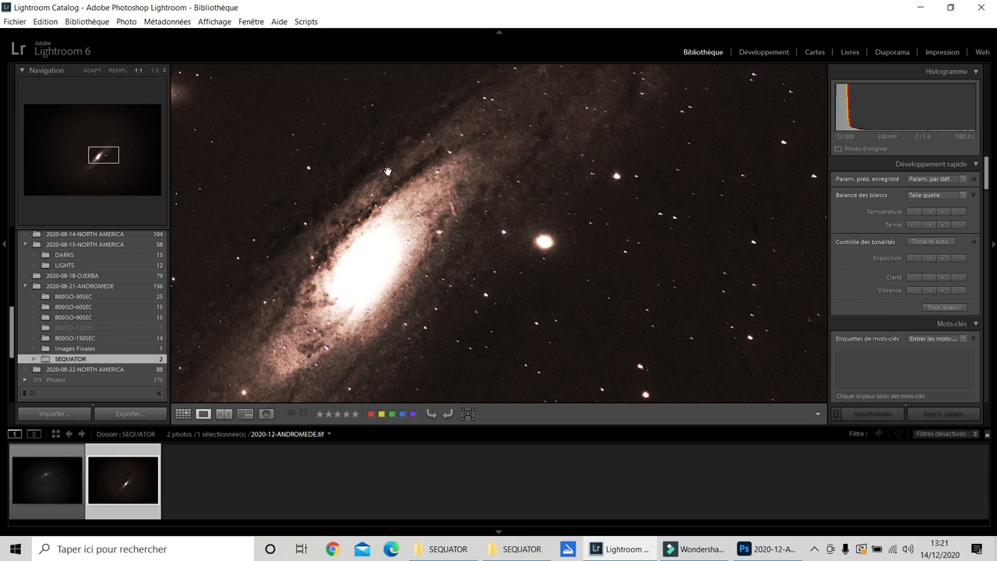
pyautogui.moveTo(482, 122); pyautogui.dragTo(503, 239)
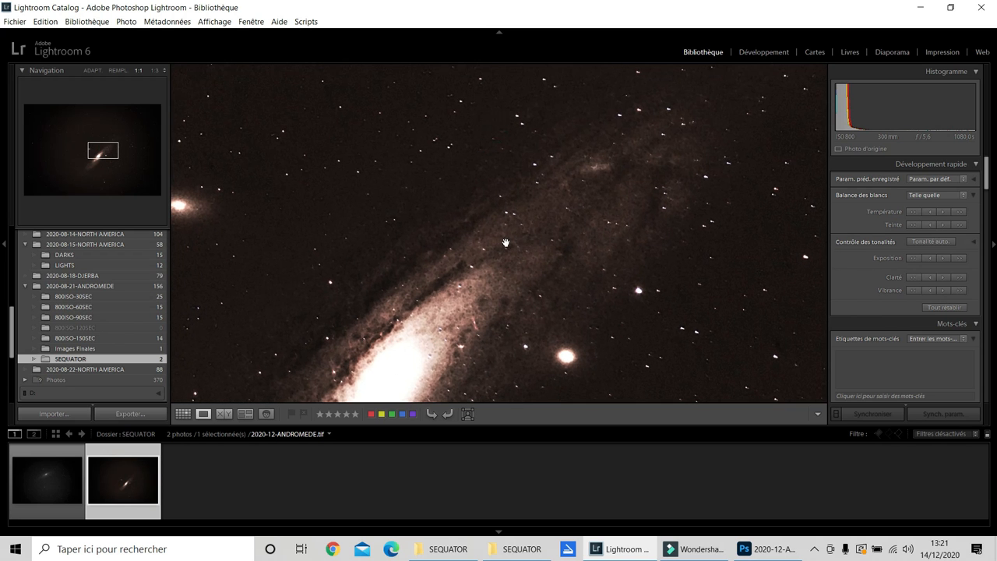
pyautogui.moveTo(465, 360); pyautogui.dragTo(512, 245)
pyautogui.moveTo(459, 288); pyautogui.dragTo(511, 212)
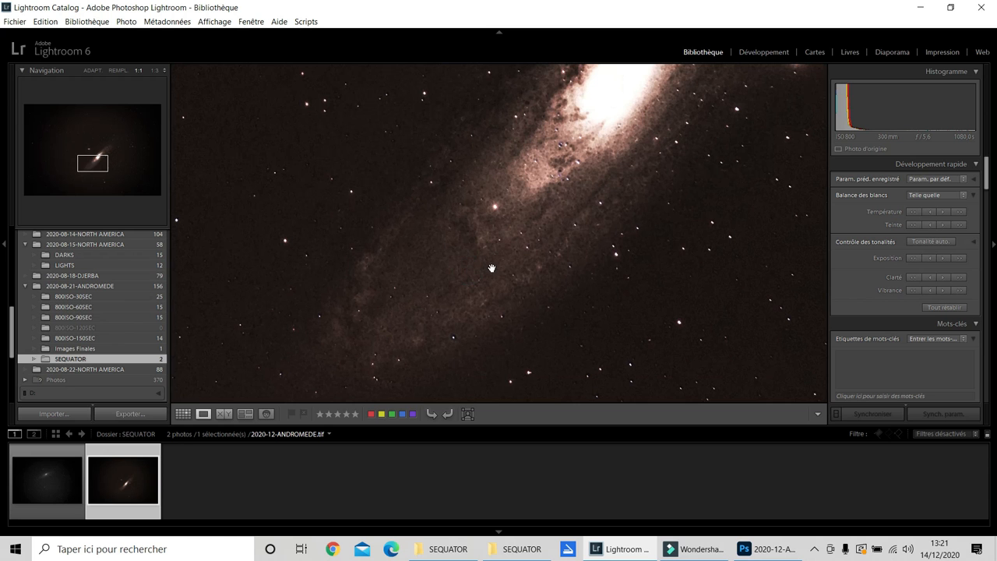
pyautogui.moveTo(547, 242); pyautogui.dragTo(425, 333)
pyautogui.moveTo(541, 219); pyautogui.dragTo(485, 296)
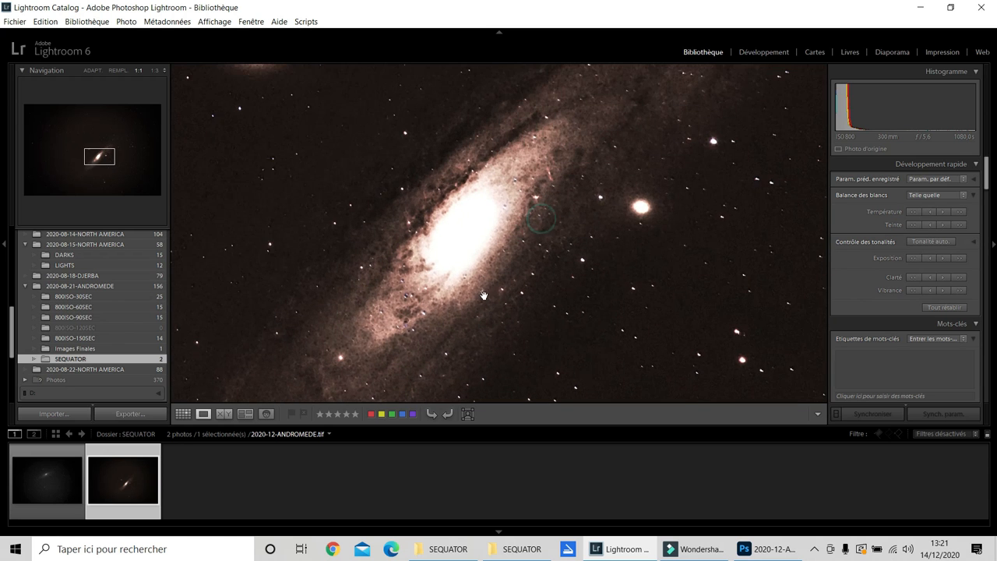
# - Compare the galaxy in the 2020 TIFF and the 2019 stack at 1:2, finishing with the whole TIFF fitted in view
pyautogui.click(163, 71)
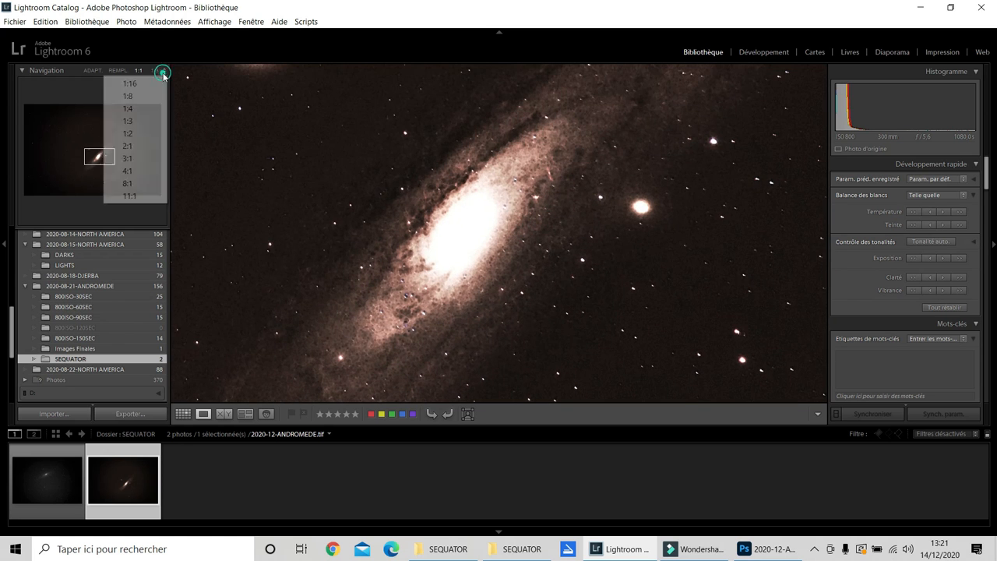
pyautogui.click(138, 133)
pyautogui.moveTo(445, 301)
pyautogui.mouseDown()
pyautogui.moveTo(483, 270)
pyautogui.moveTo(451, 306)
pyautogui.mouseUp()
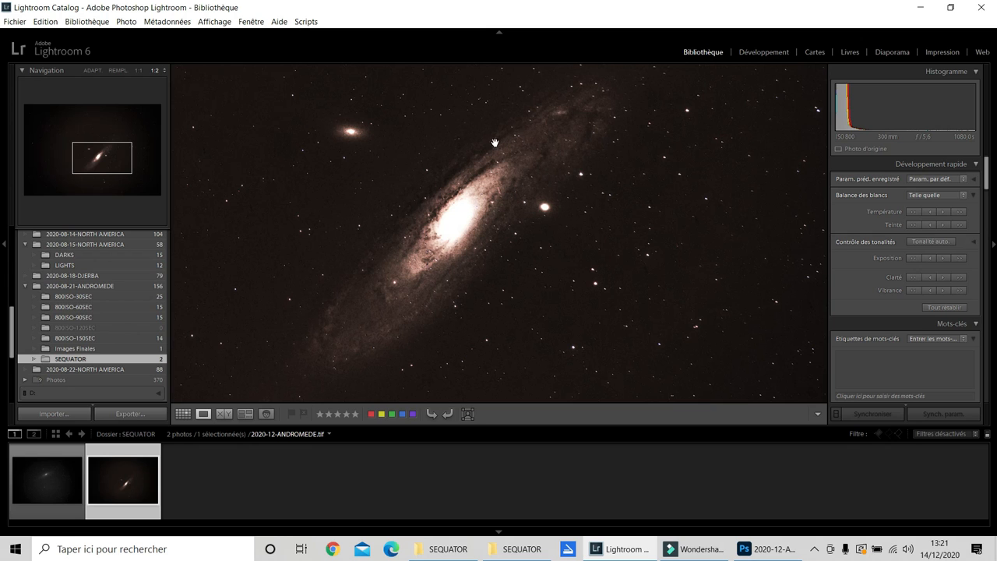
pyautogui.click(49, 475)
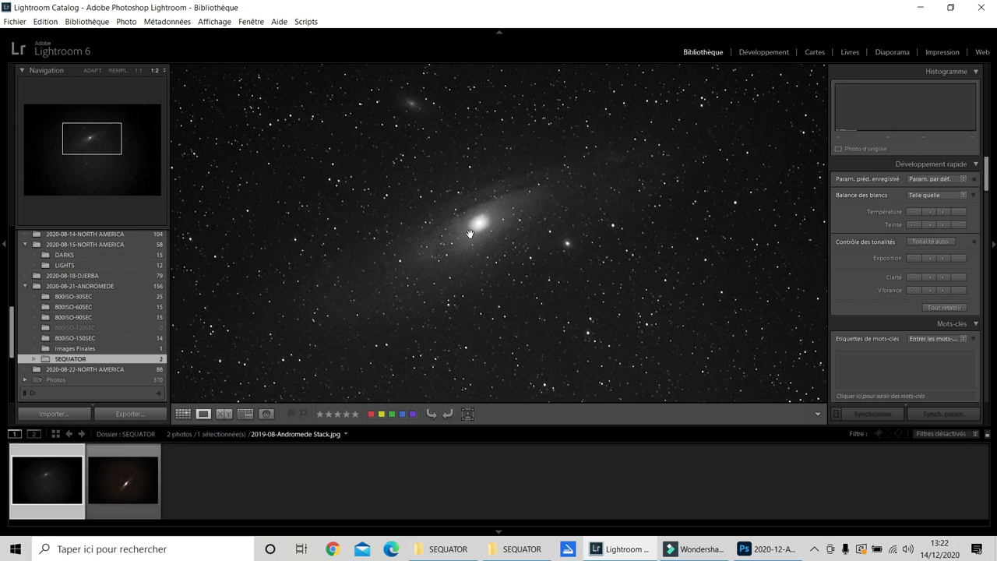
pyautogui.click(137, 77)
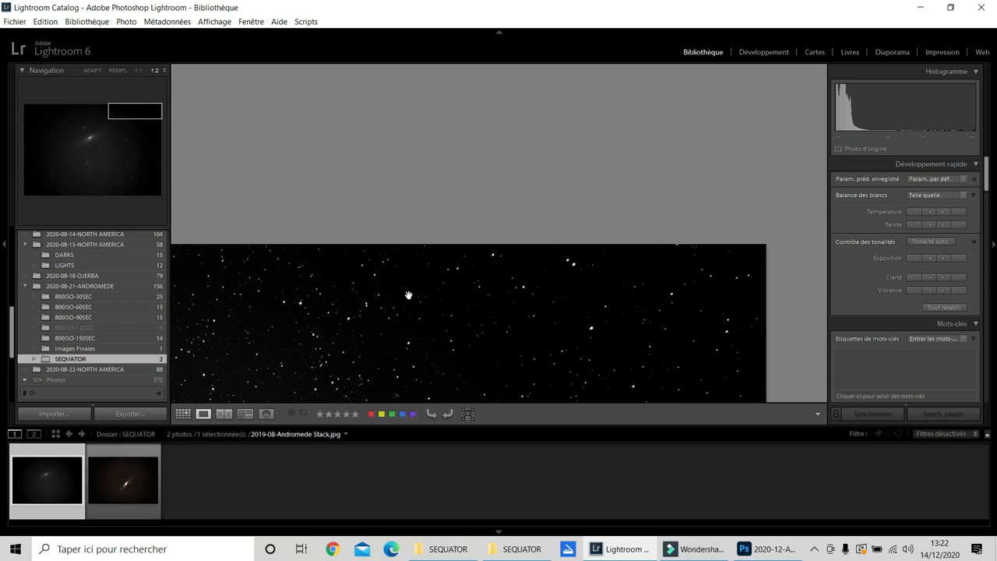
pyautogui.click(409, 294)
pyautogui.click(434, 288)
pyautogui.moveTo(133, 126); pyautogui.dragTo(94, 139)
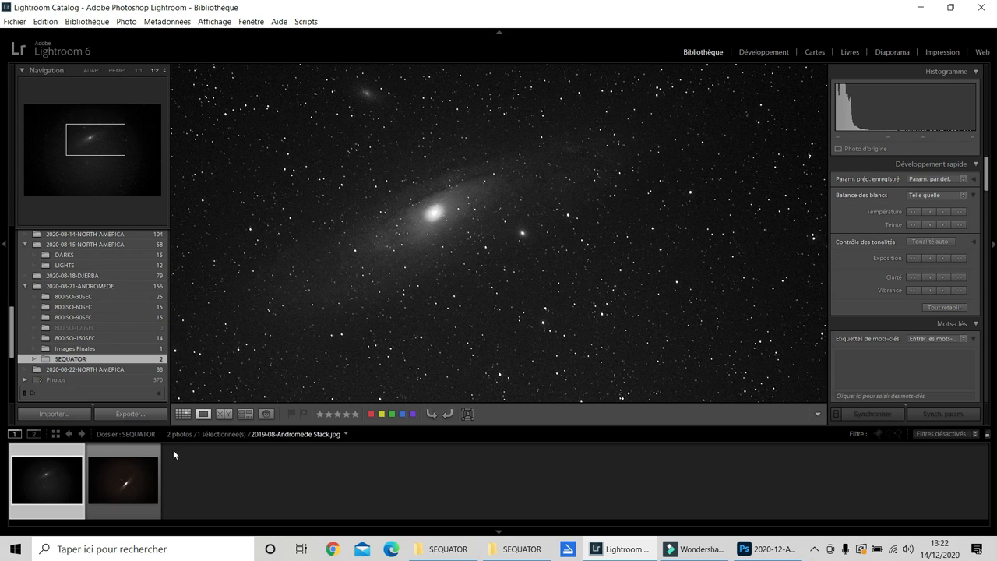
pyautogui.click(123, 475)
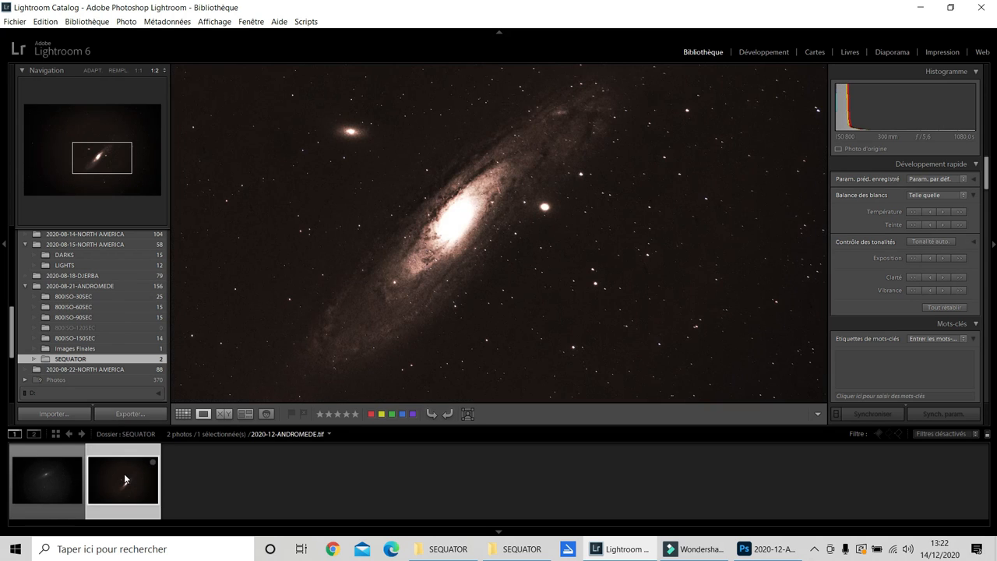
pyautogui.click(93, 70)
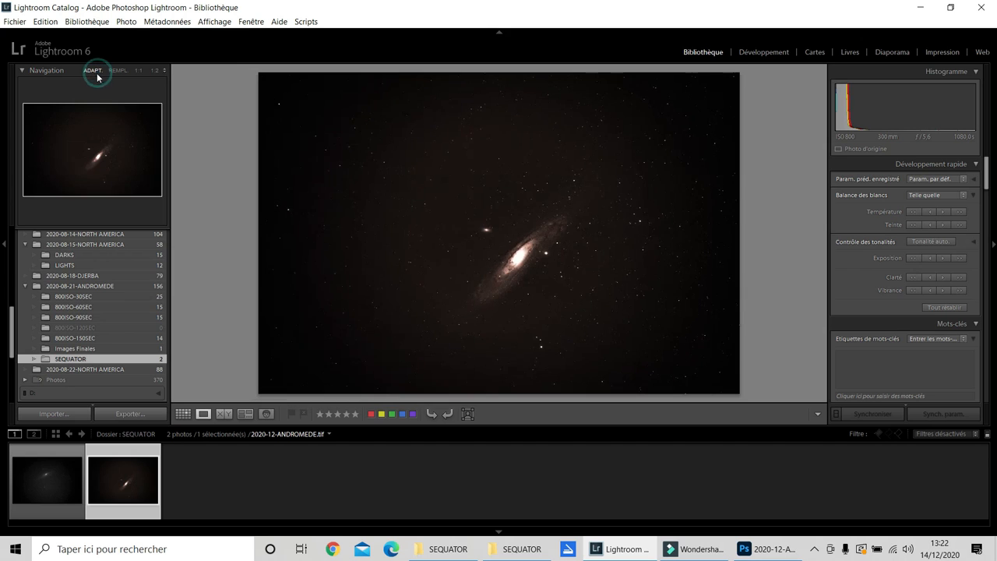